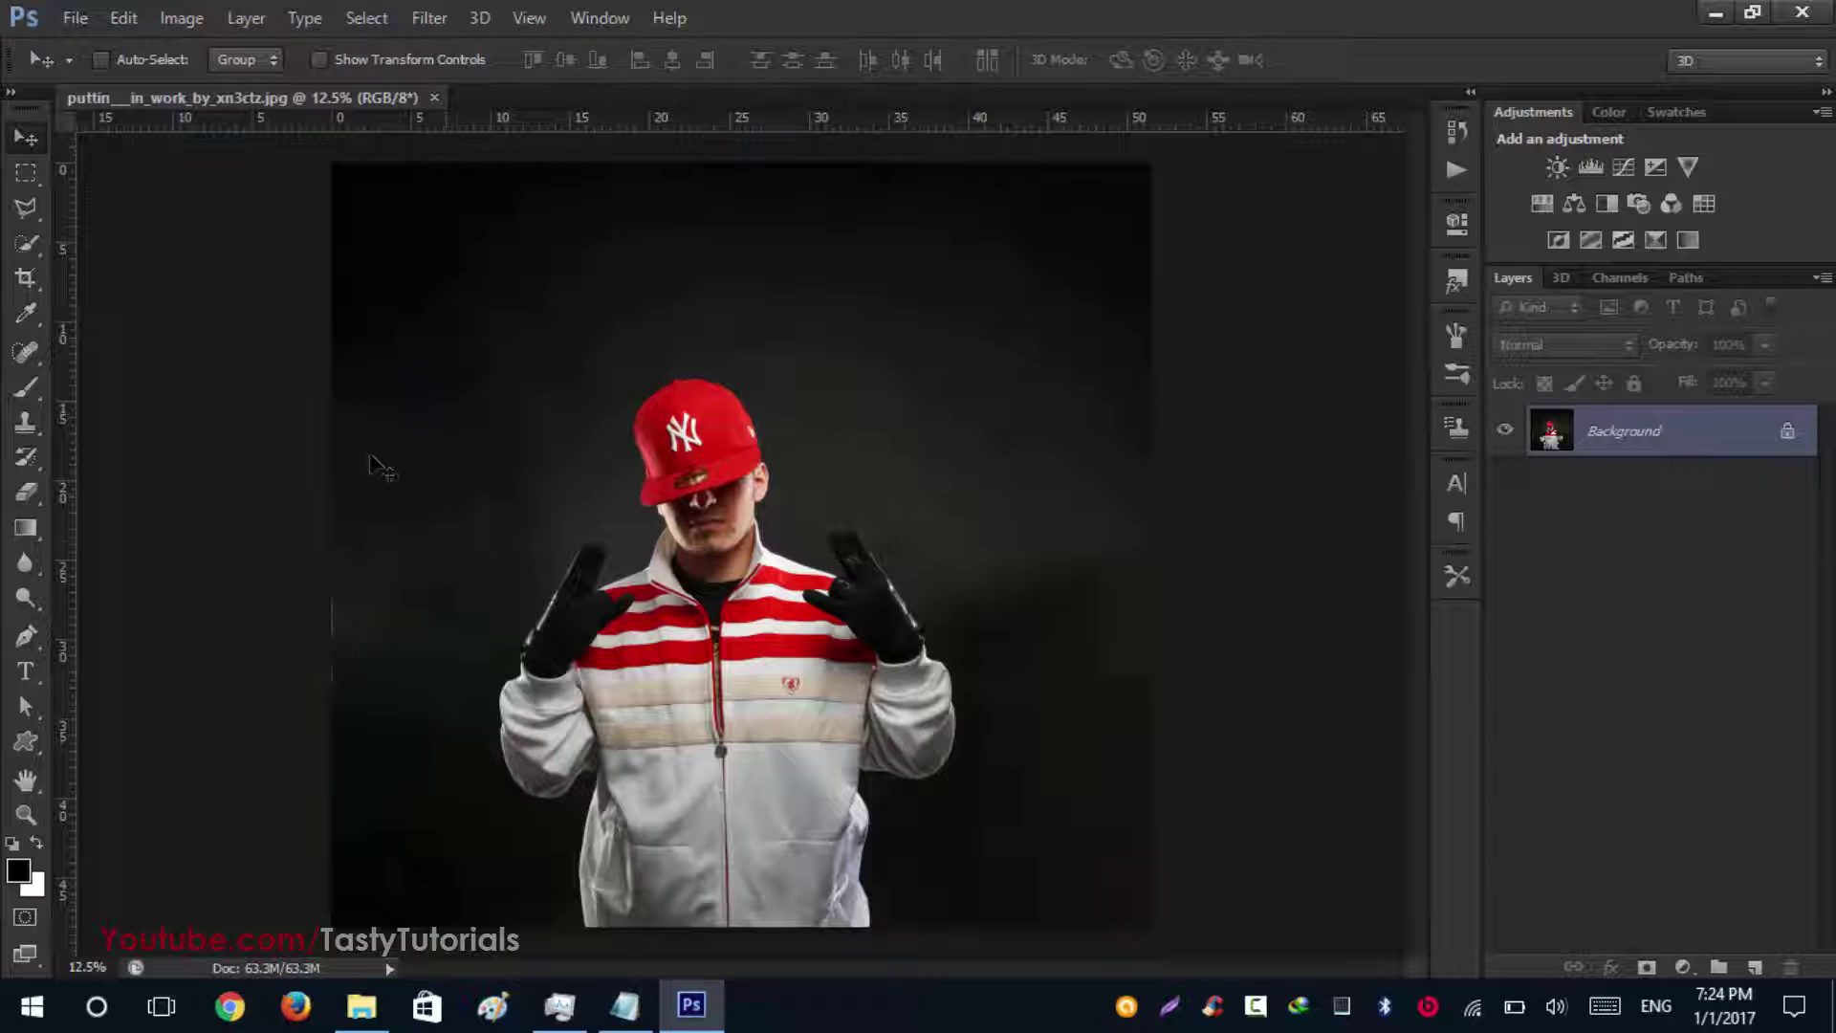
Step: With the Quick Selection Tool, select the man's cap, face, chest, jacket and both sleeves
drag(25, 244, 104, 244)
scroll(854, 588, up, 1)
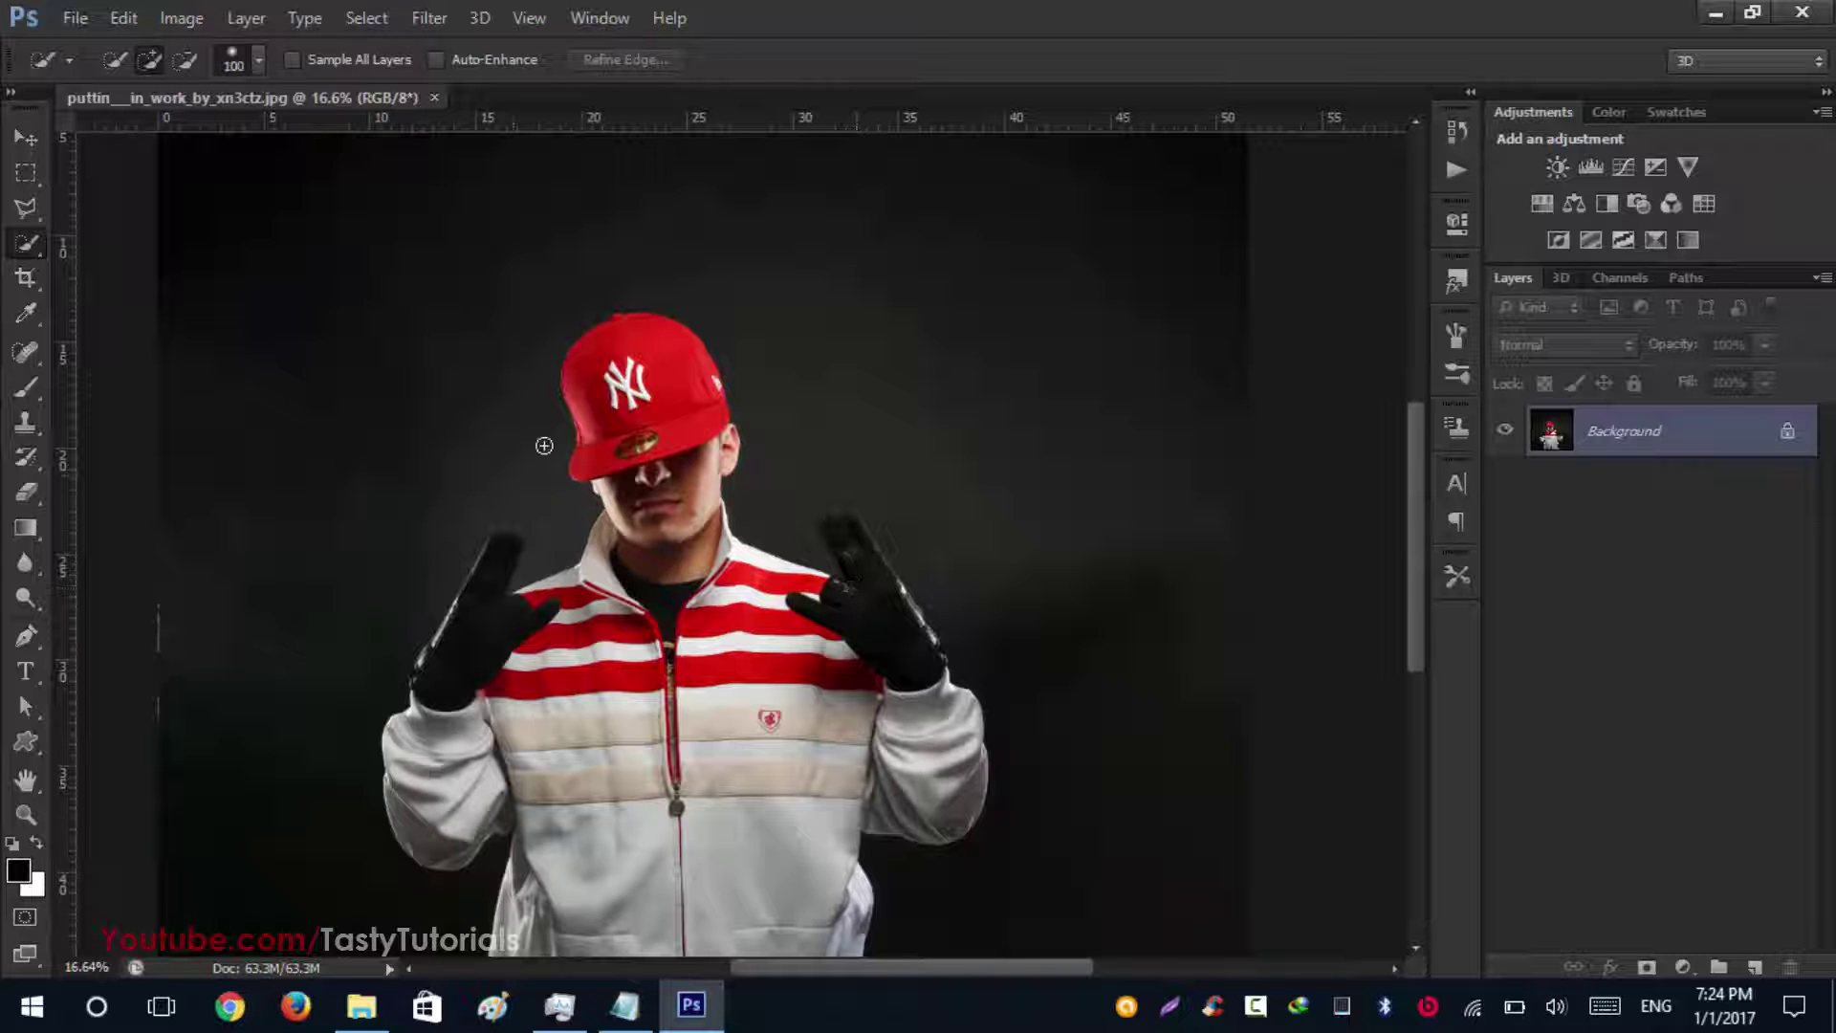
mouse_move(625, 416)
mouse_down()
mouse_move(659, 680)
mouse_move(638, 756)
mouse_move(487, 954)
mouse_up()
mouse_move(478, 574)
mouse_down()
mouse_move(535, 584)
mouse_move(679, 780)
mouse_move(899, 669)
mouse_move(942, 402)
mouse_up()
Step: Zoom to 100% and check the selection along the right glove, neck and shoulder
drag(727, 478, 767, 621)
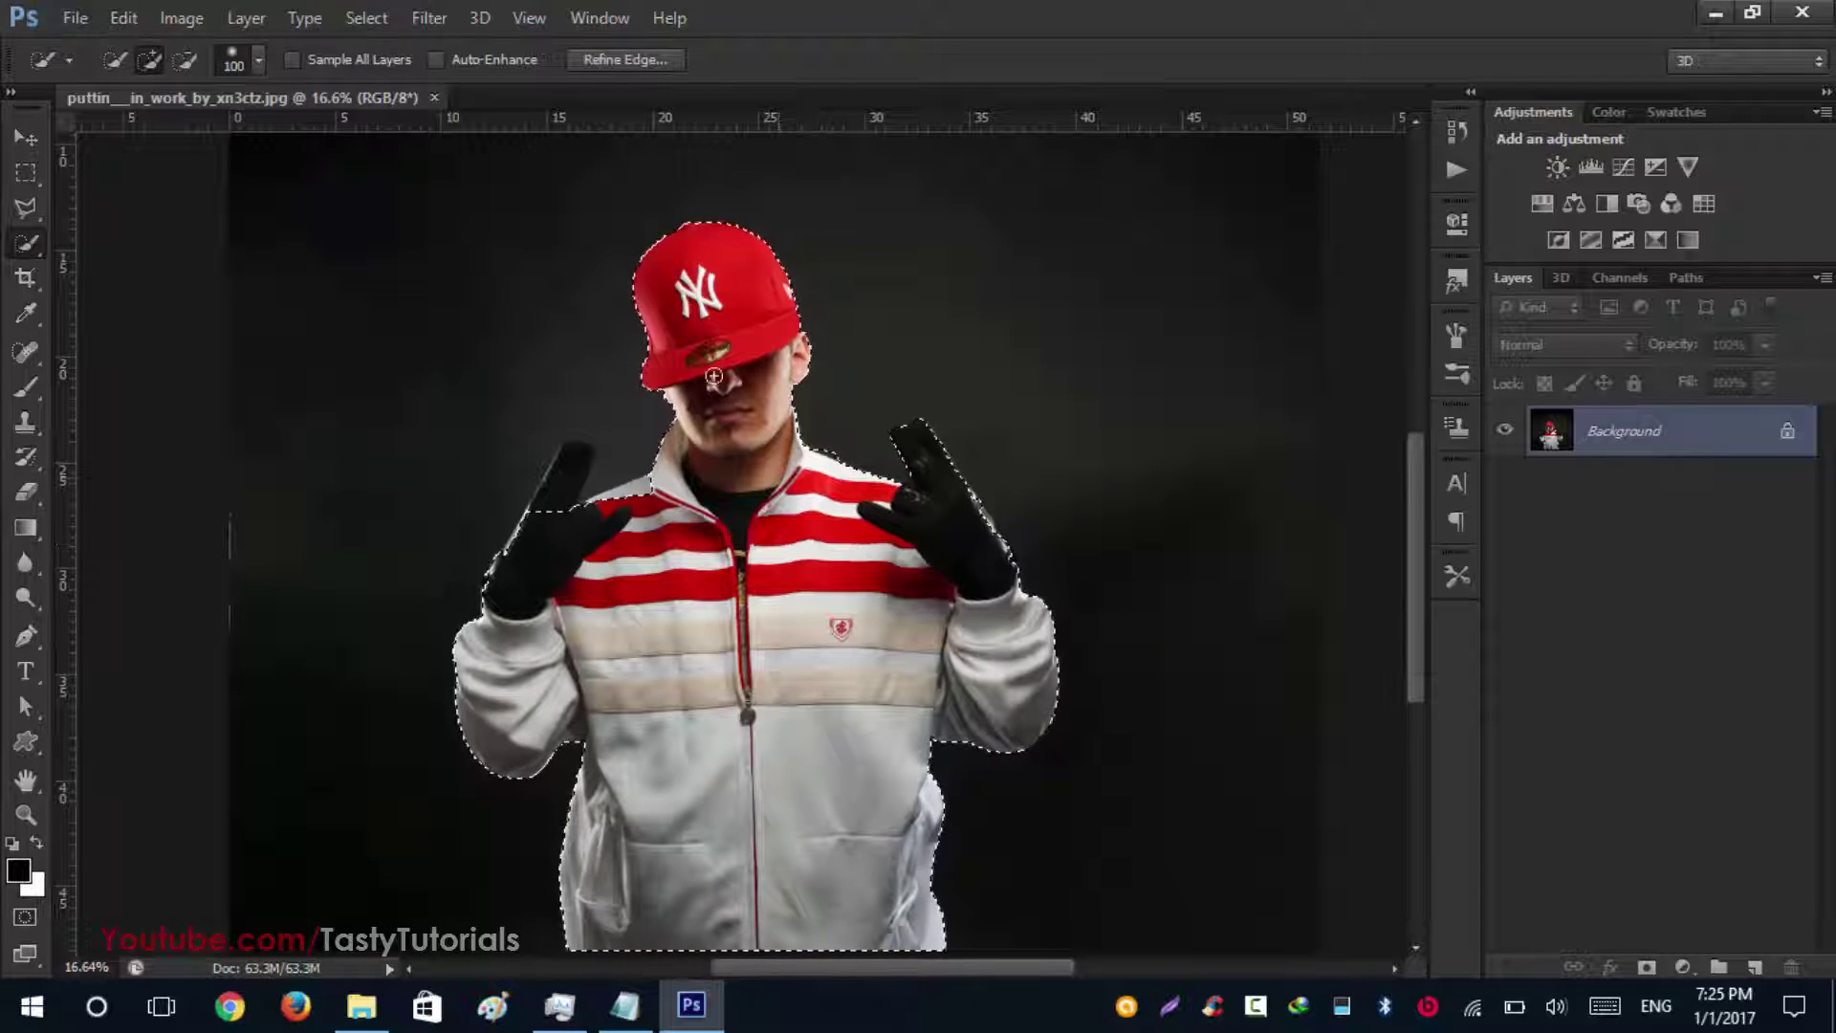
drag(999, 567, 917, 510)
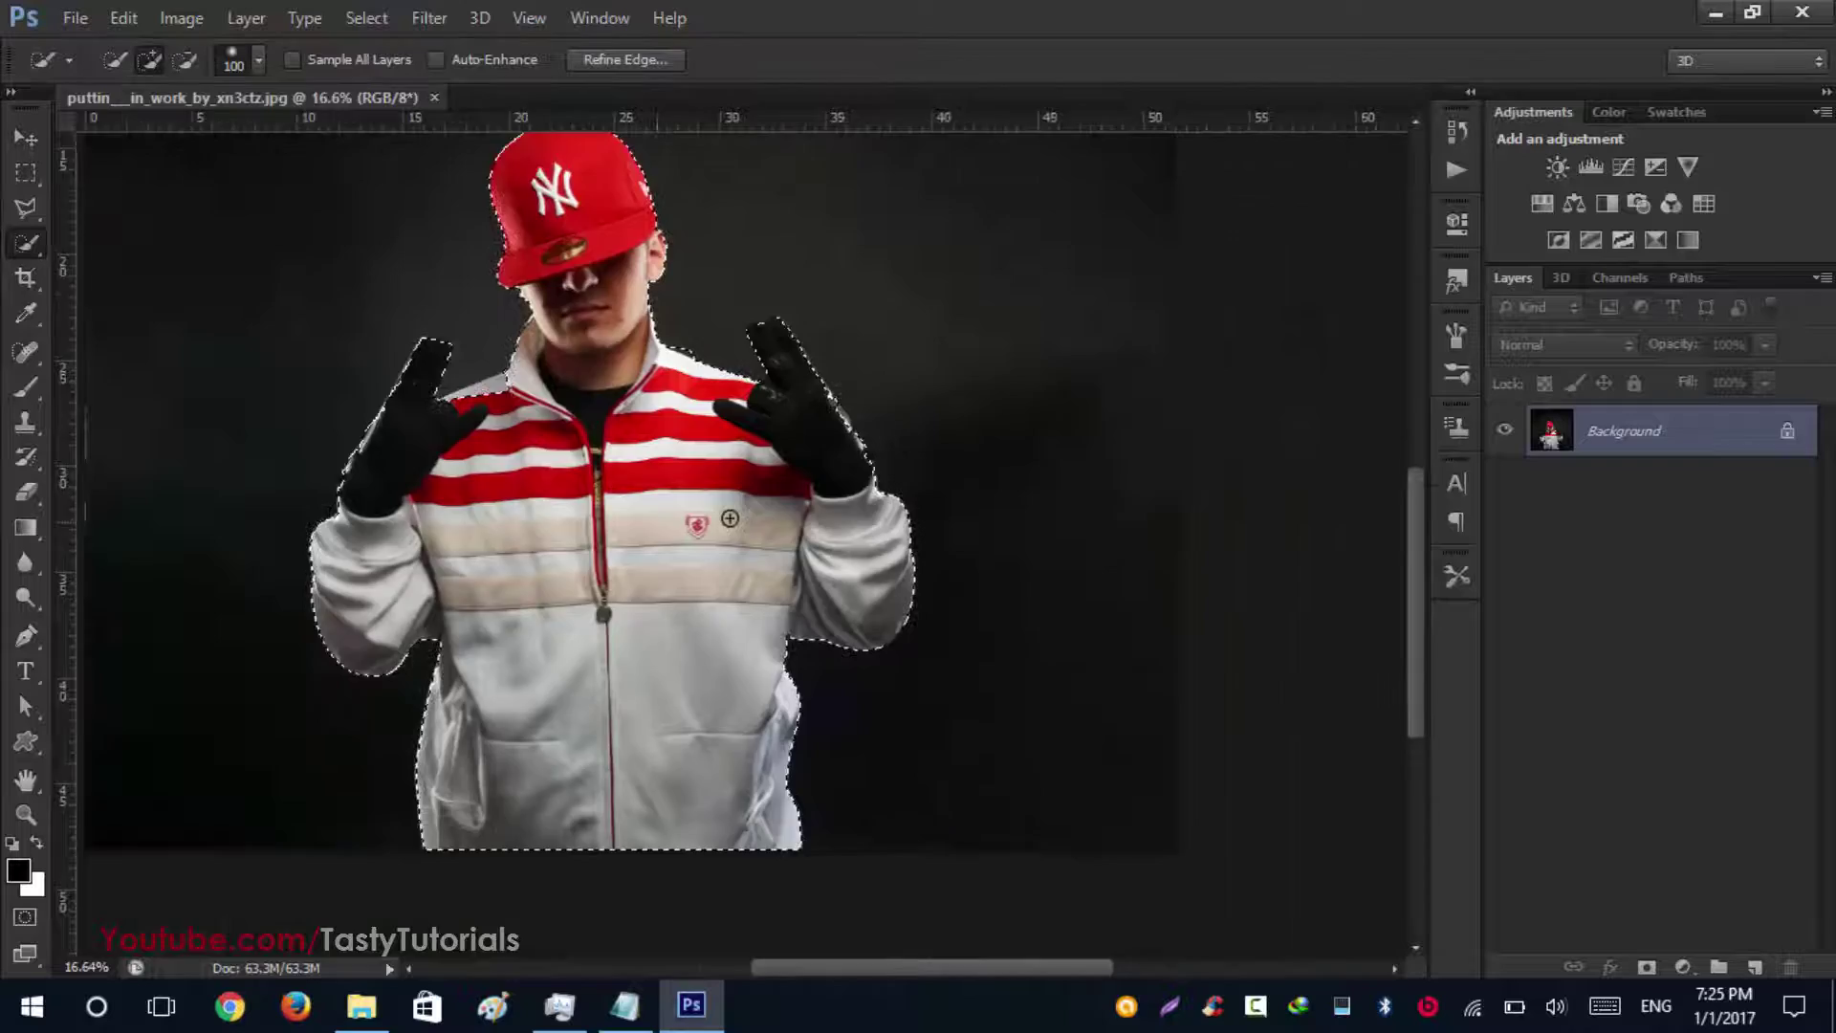
key(ctrl+1)
drag(746, 401, 1086, 729)
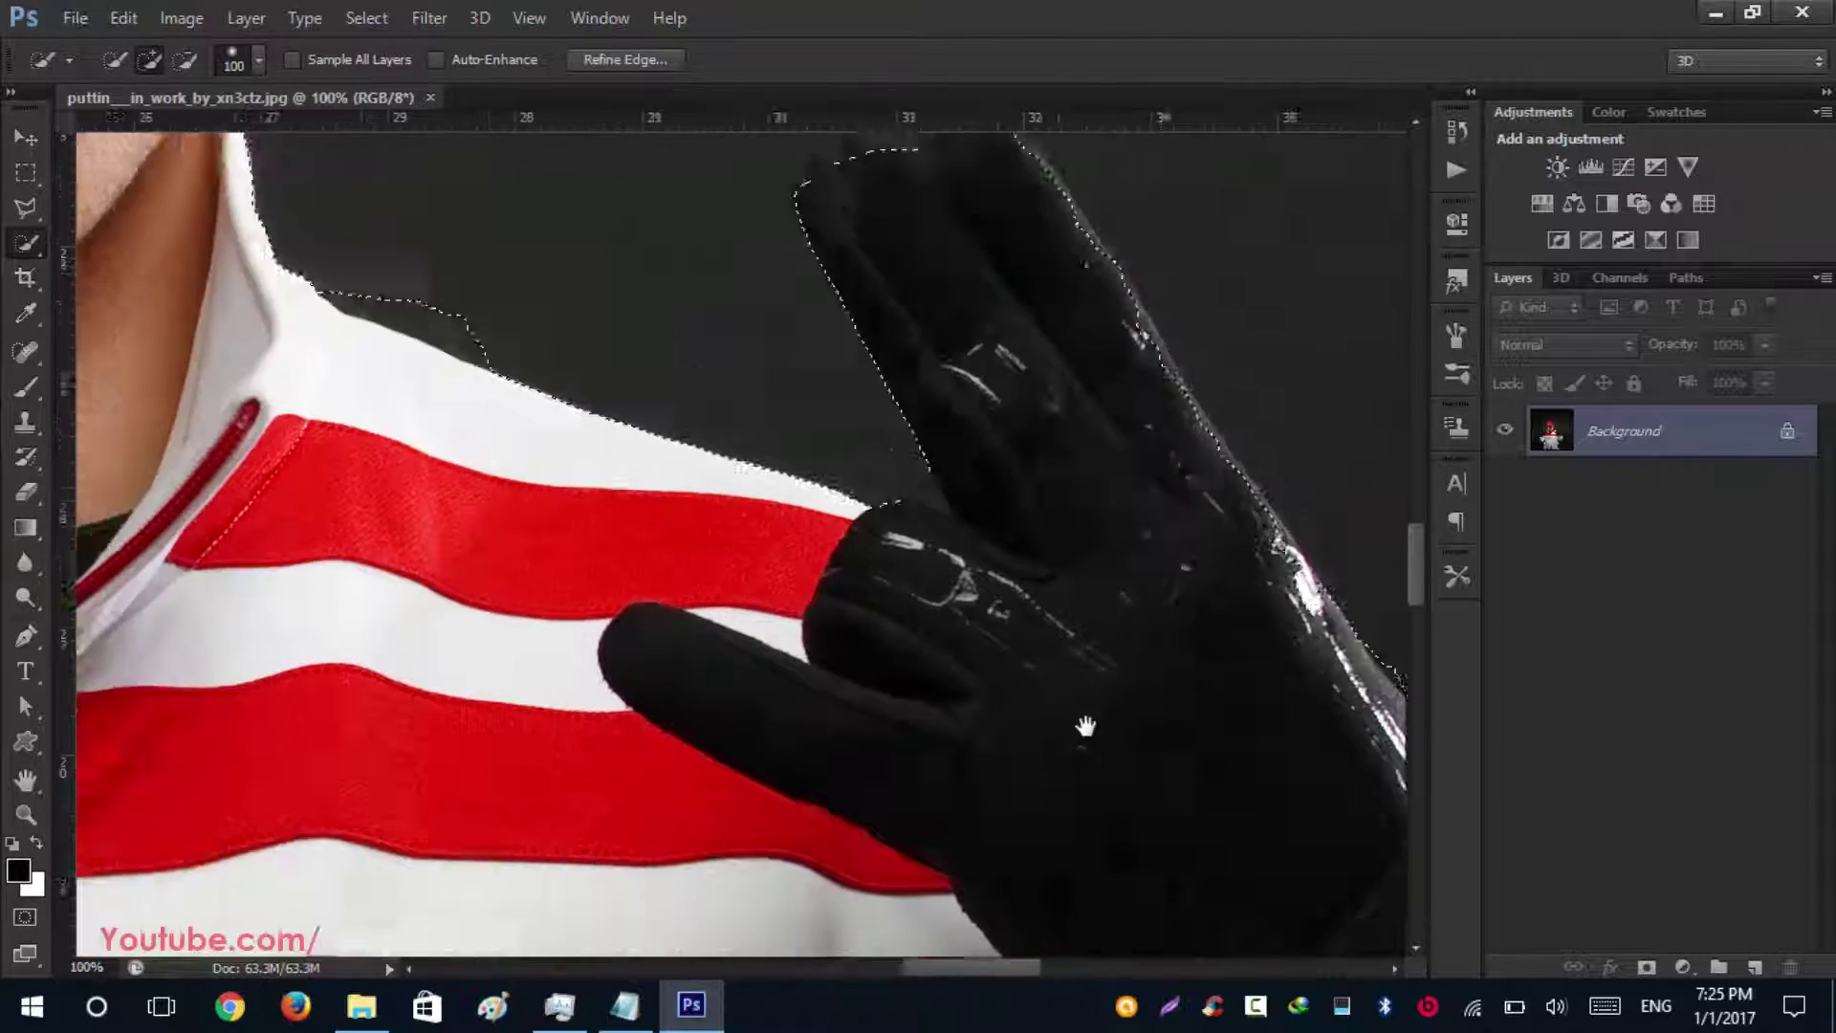
scroll(664, 599, down, 3)
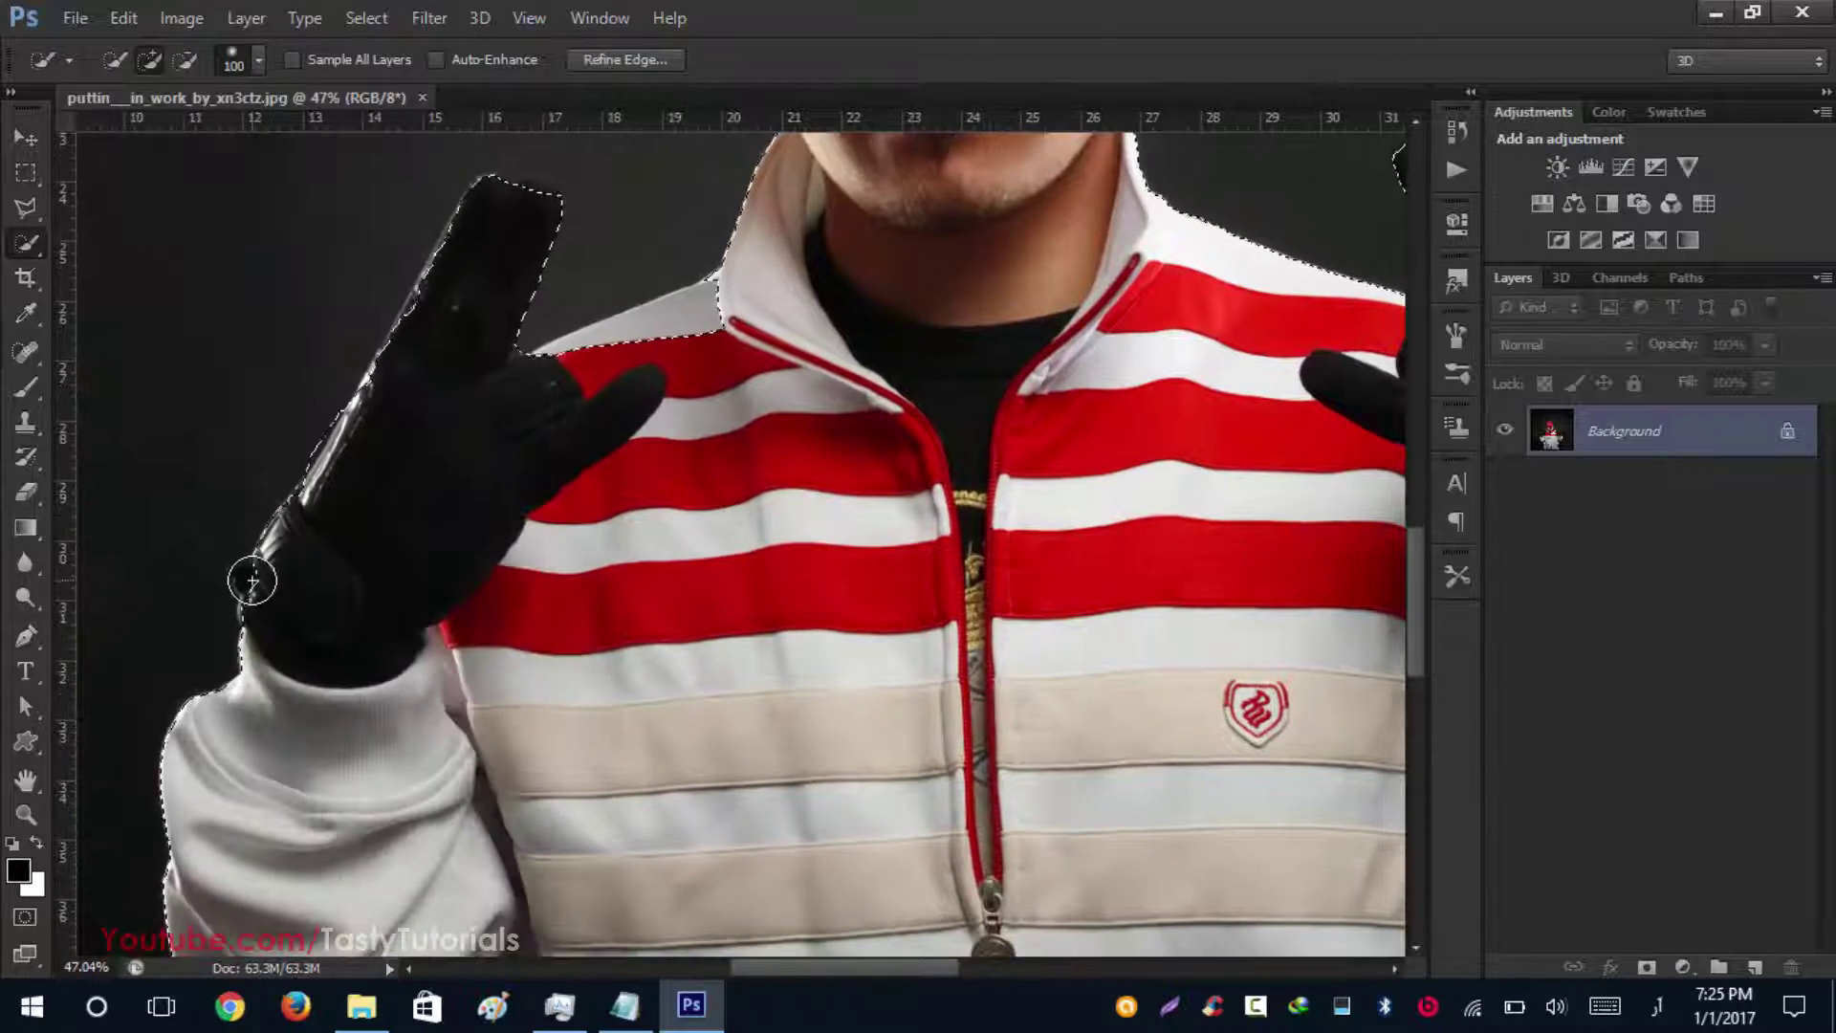
scroll(214, 571, up, 2)
key(super)
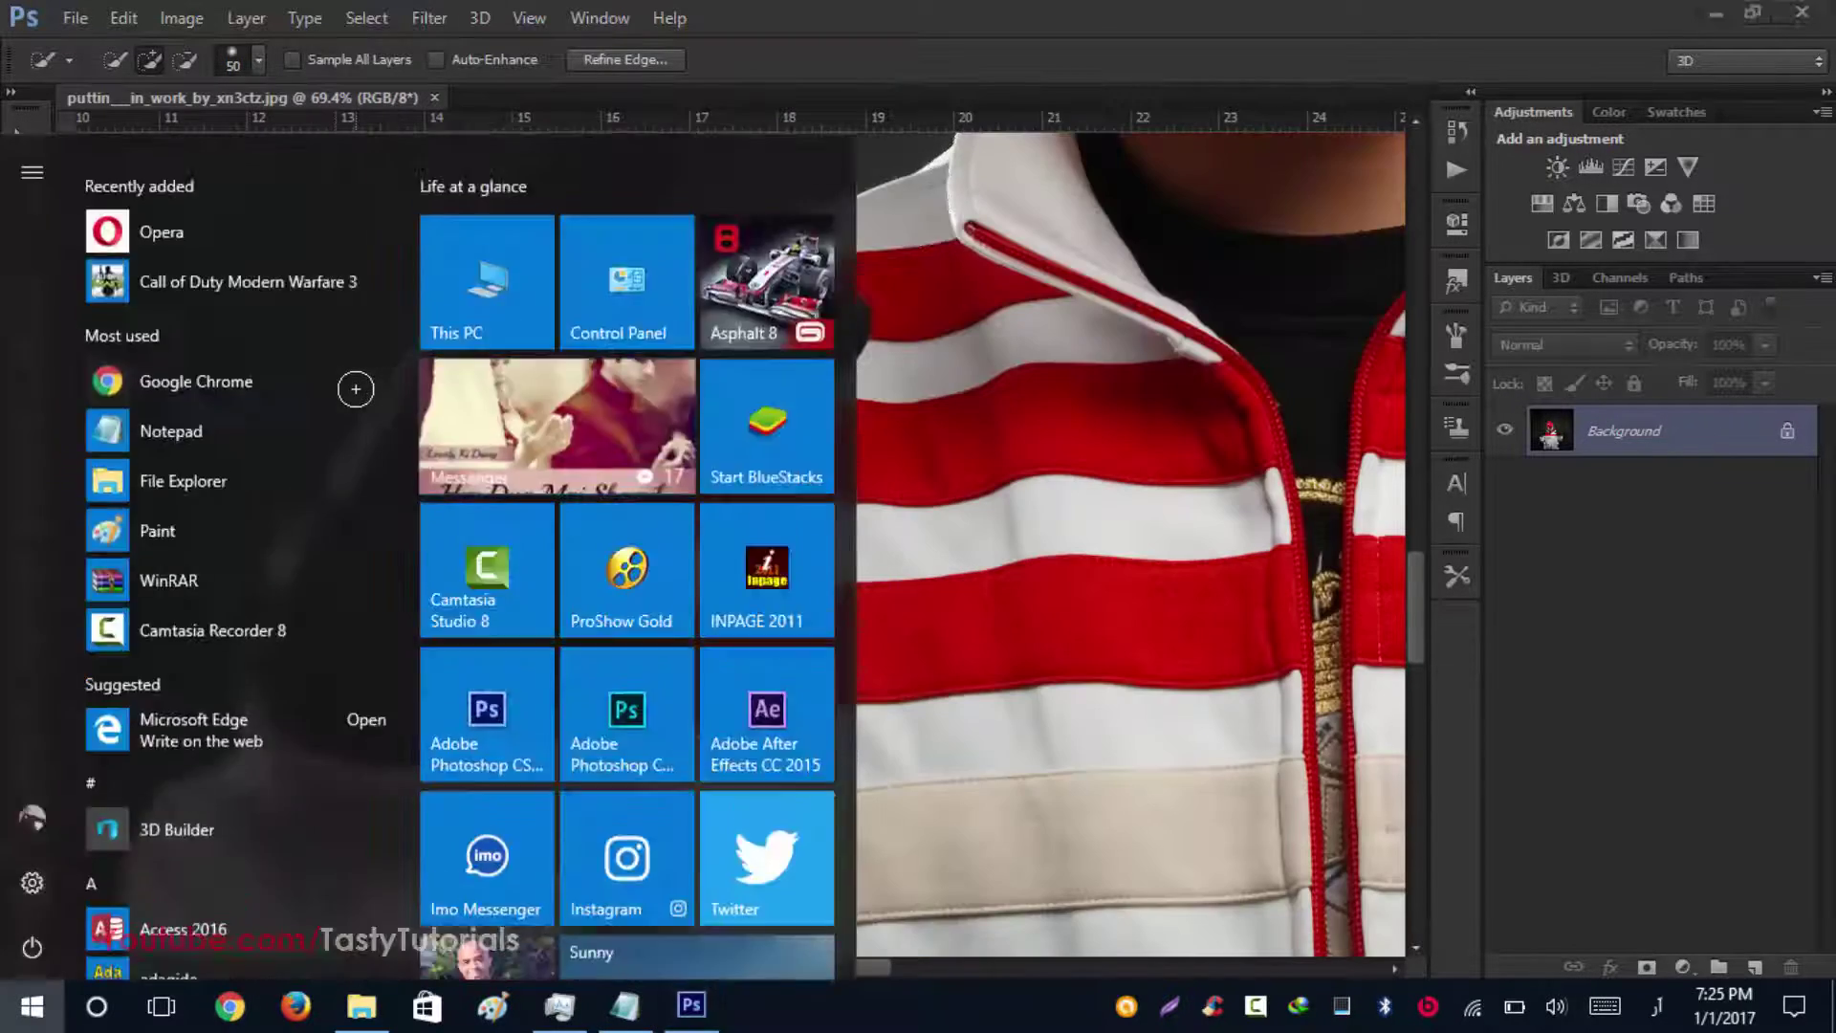
key(Escape)
scroll(338, 413, down, 3)
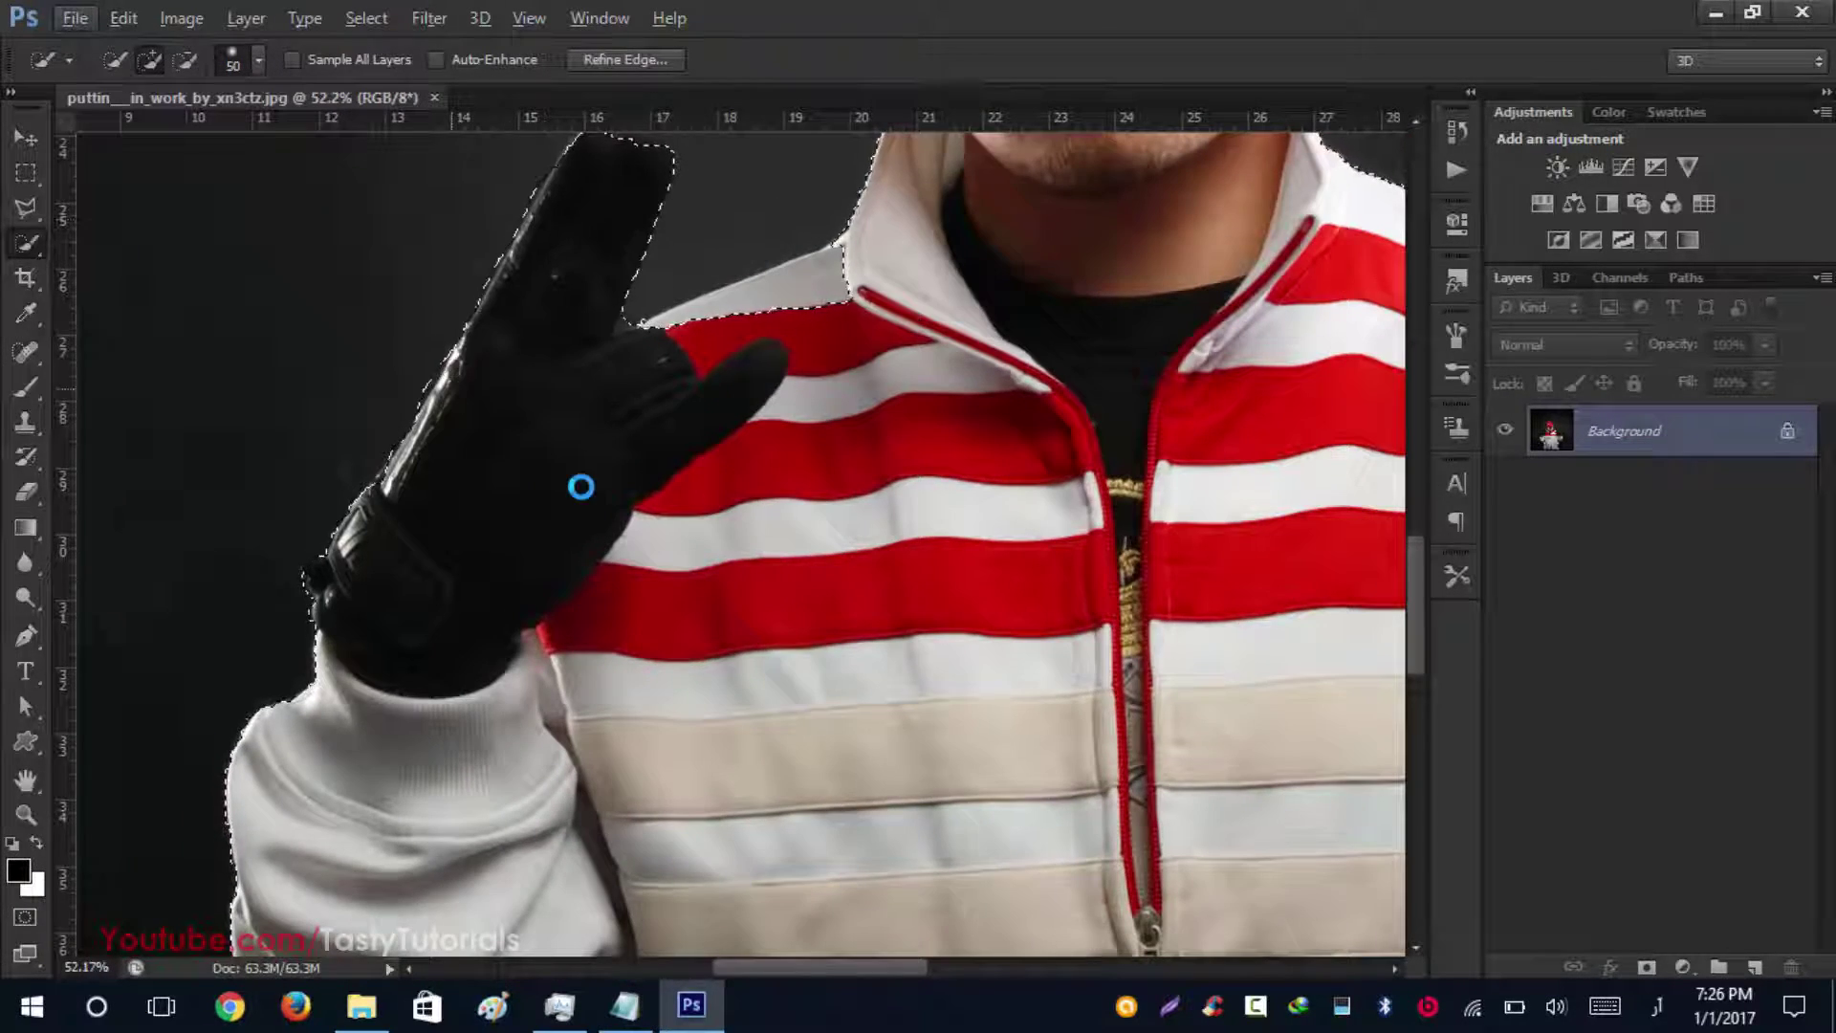
scroll(582, 488, down, 4)
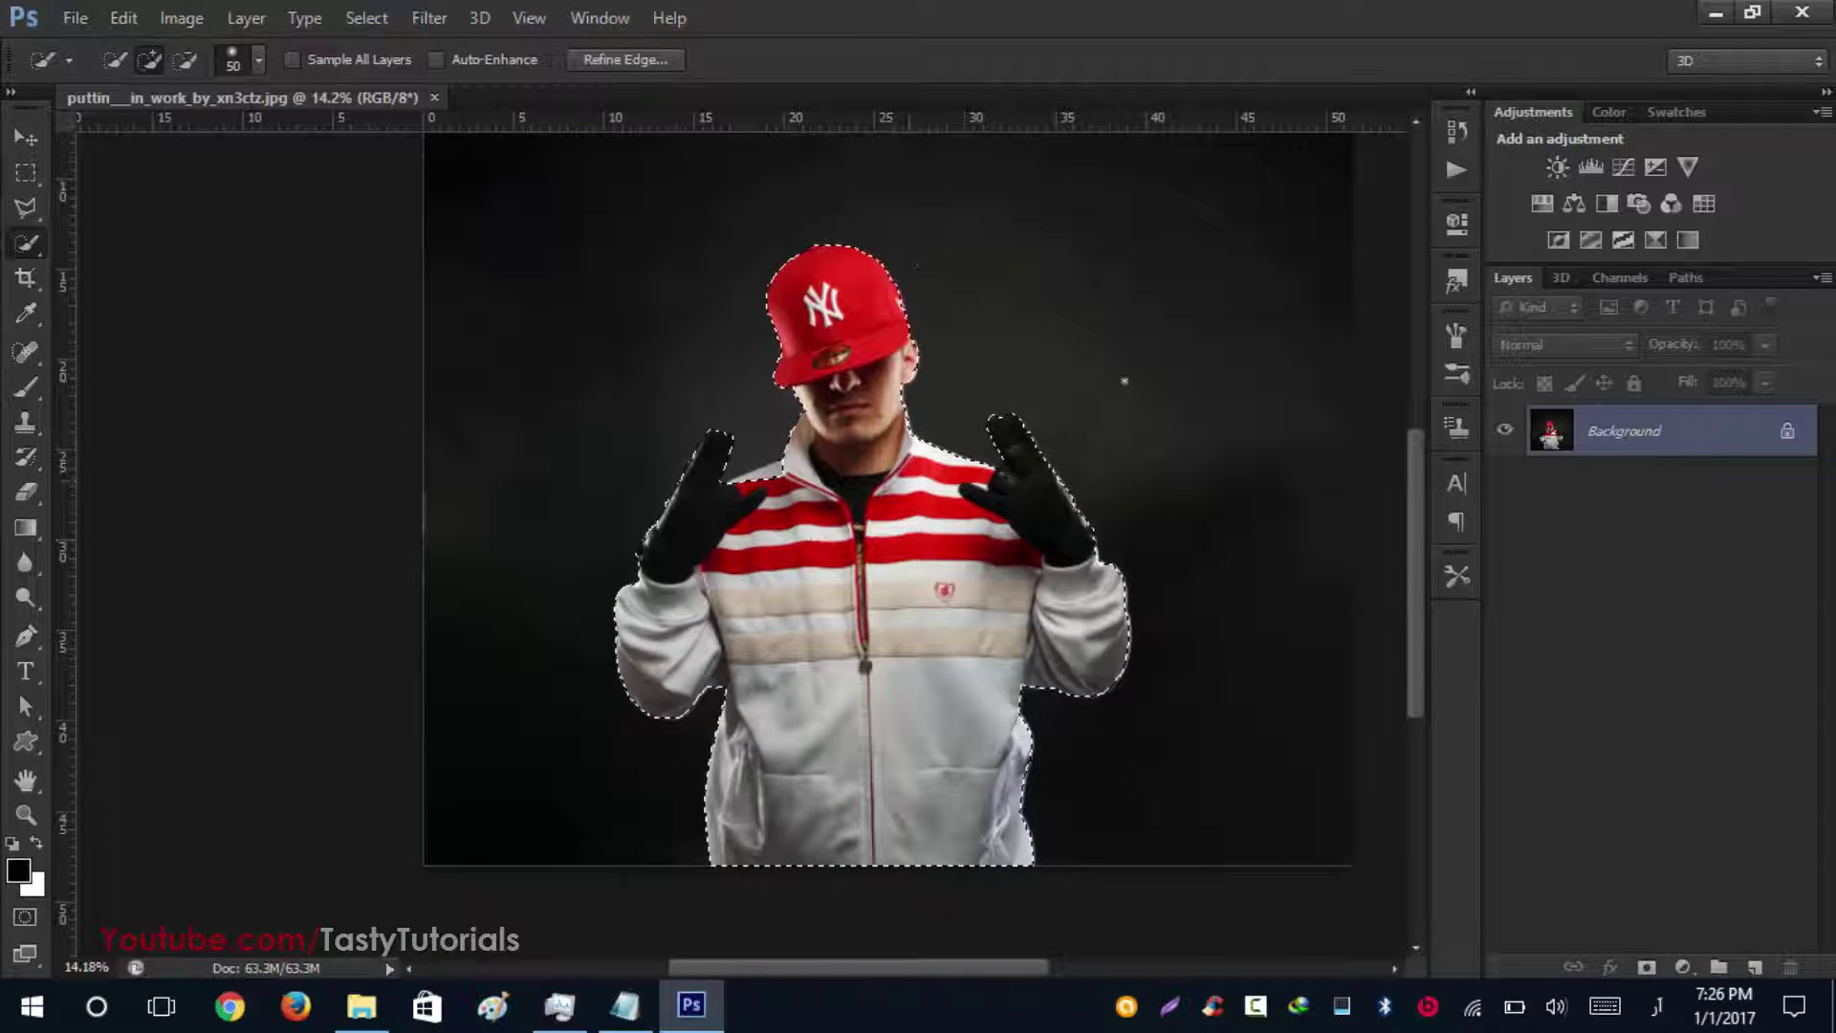
Step: Add a new layer named 'selection' above Background, checking the Readme's lowercase naming rule
click(1754, 964)
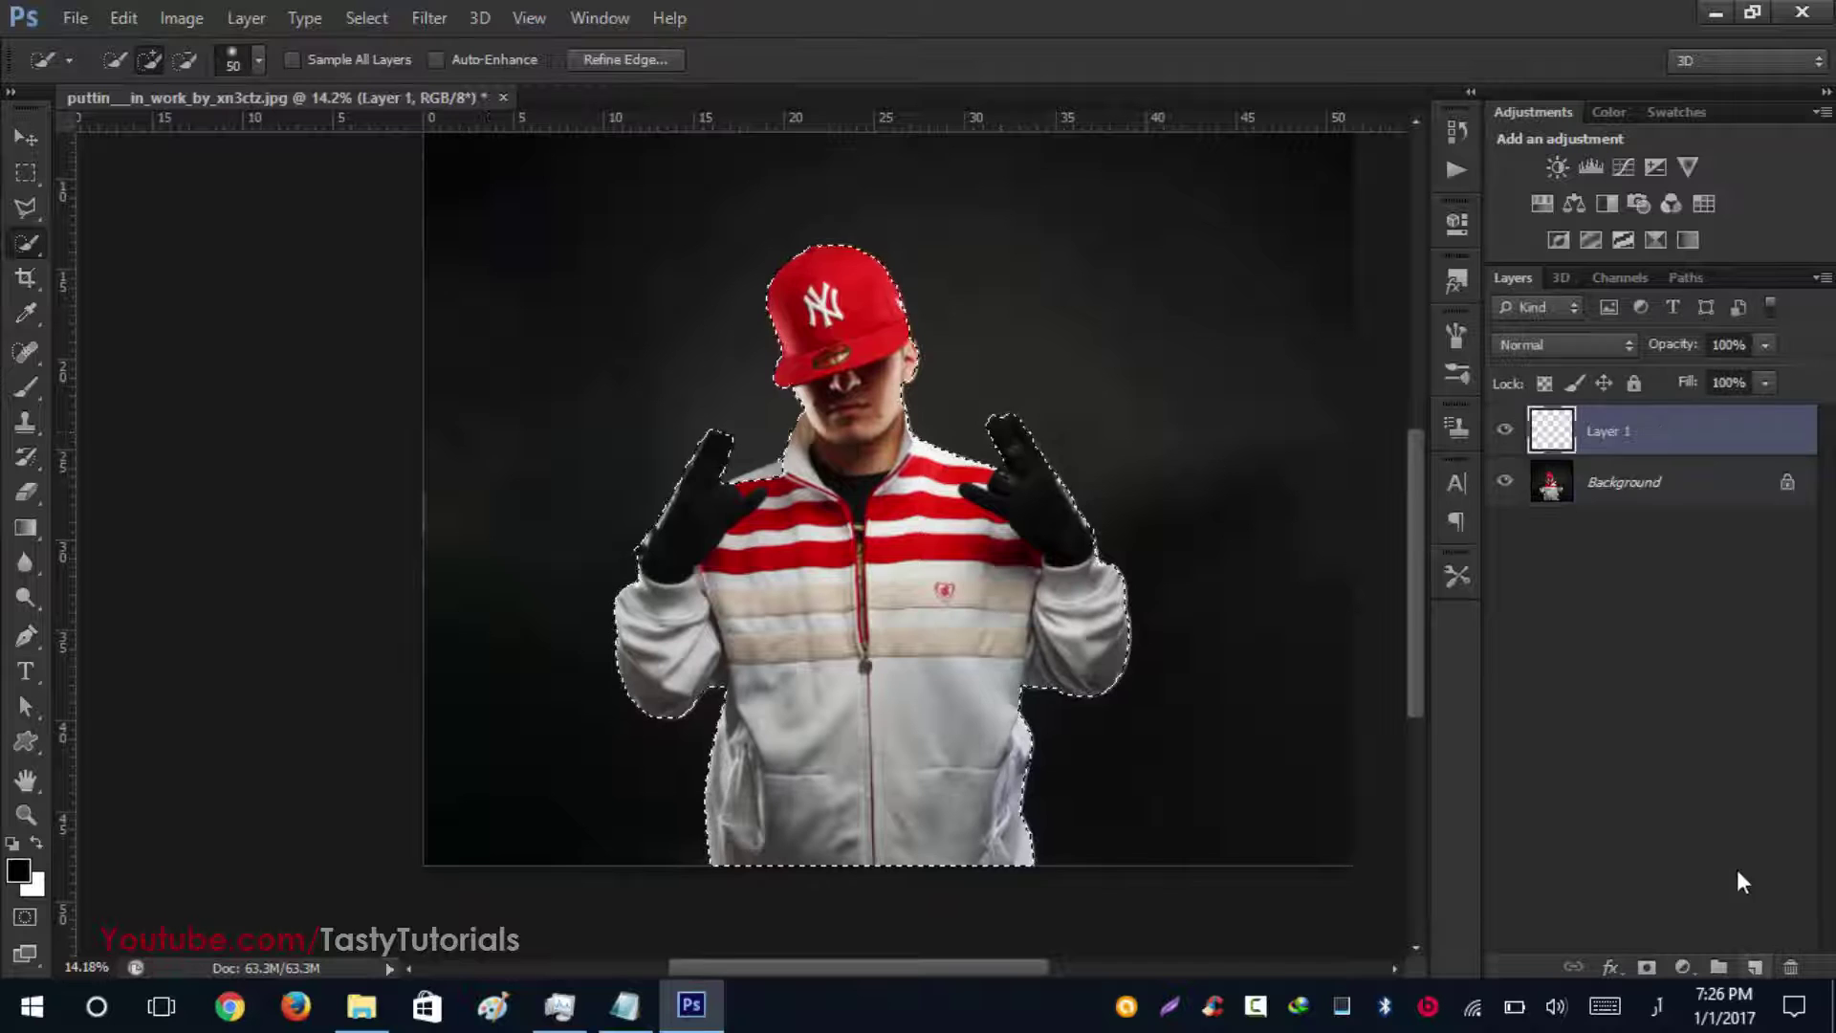
double_click(1612, 433)
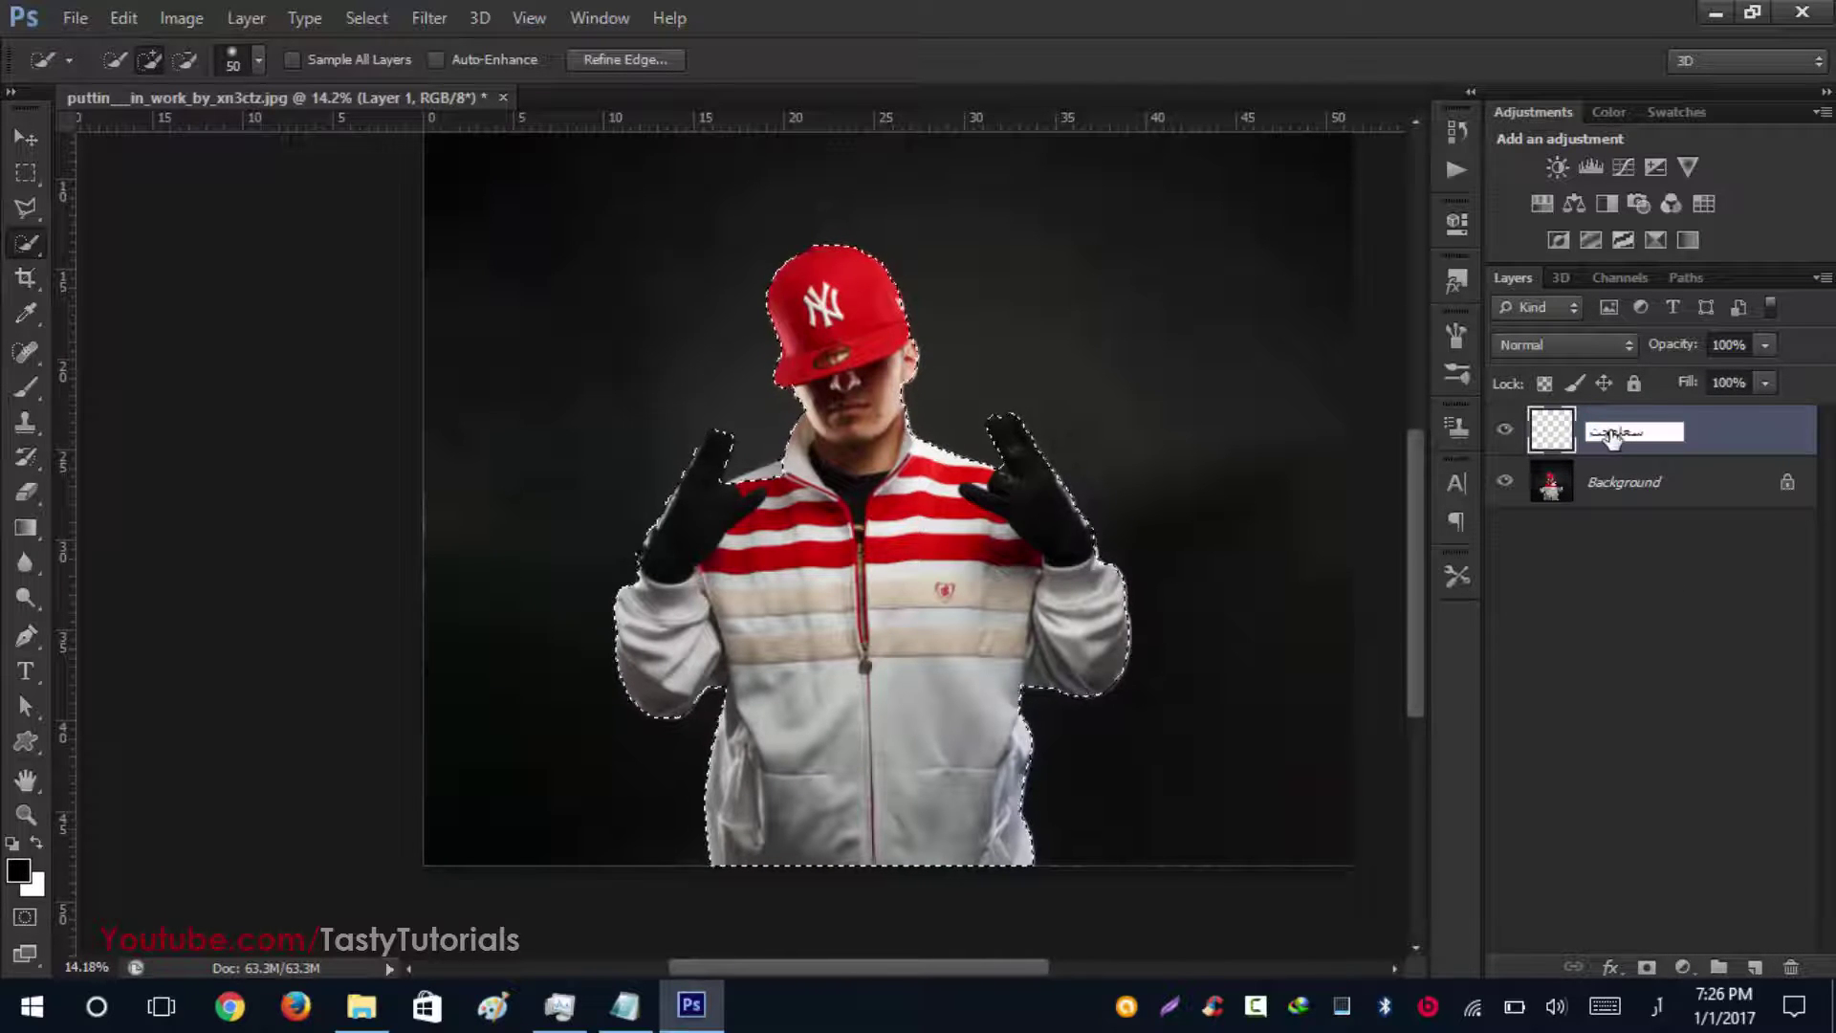
key(Return)
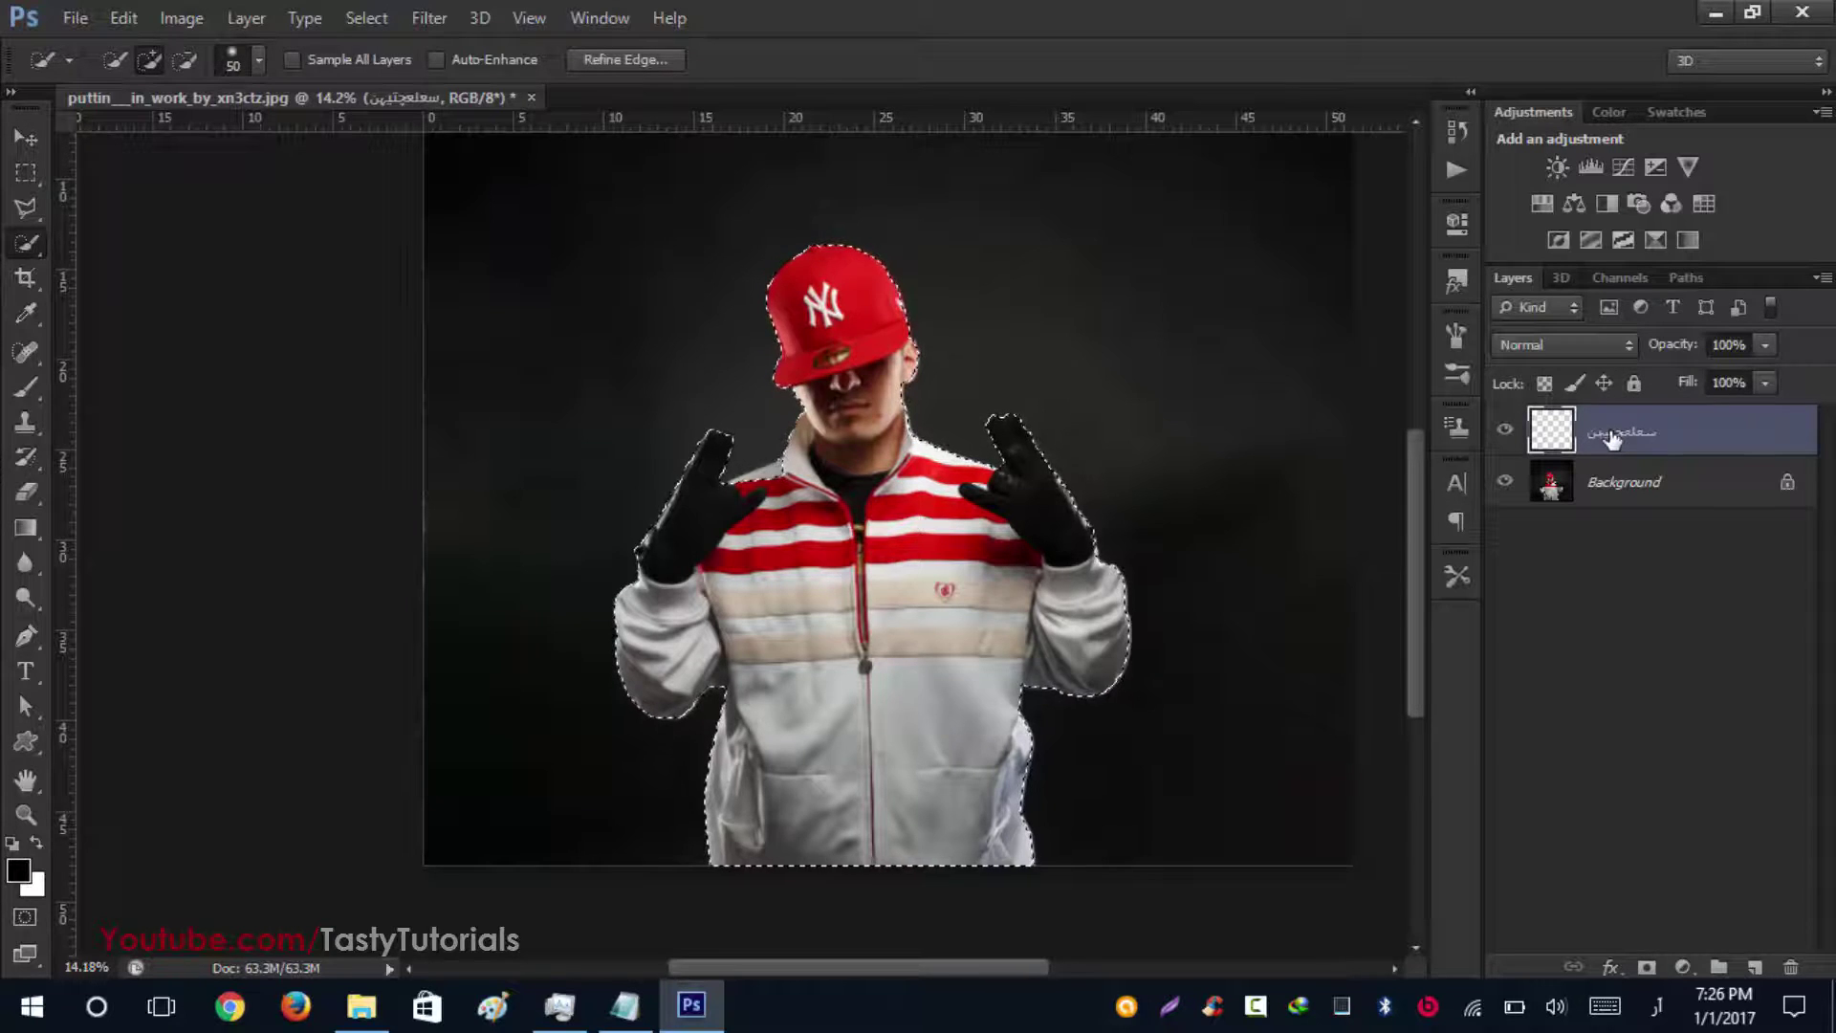
double_click(1612, 433)
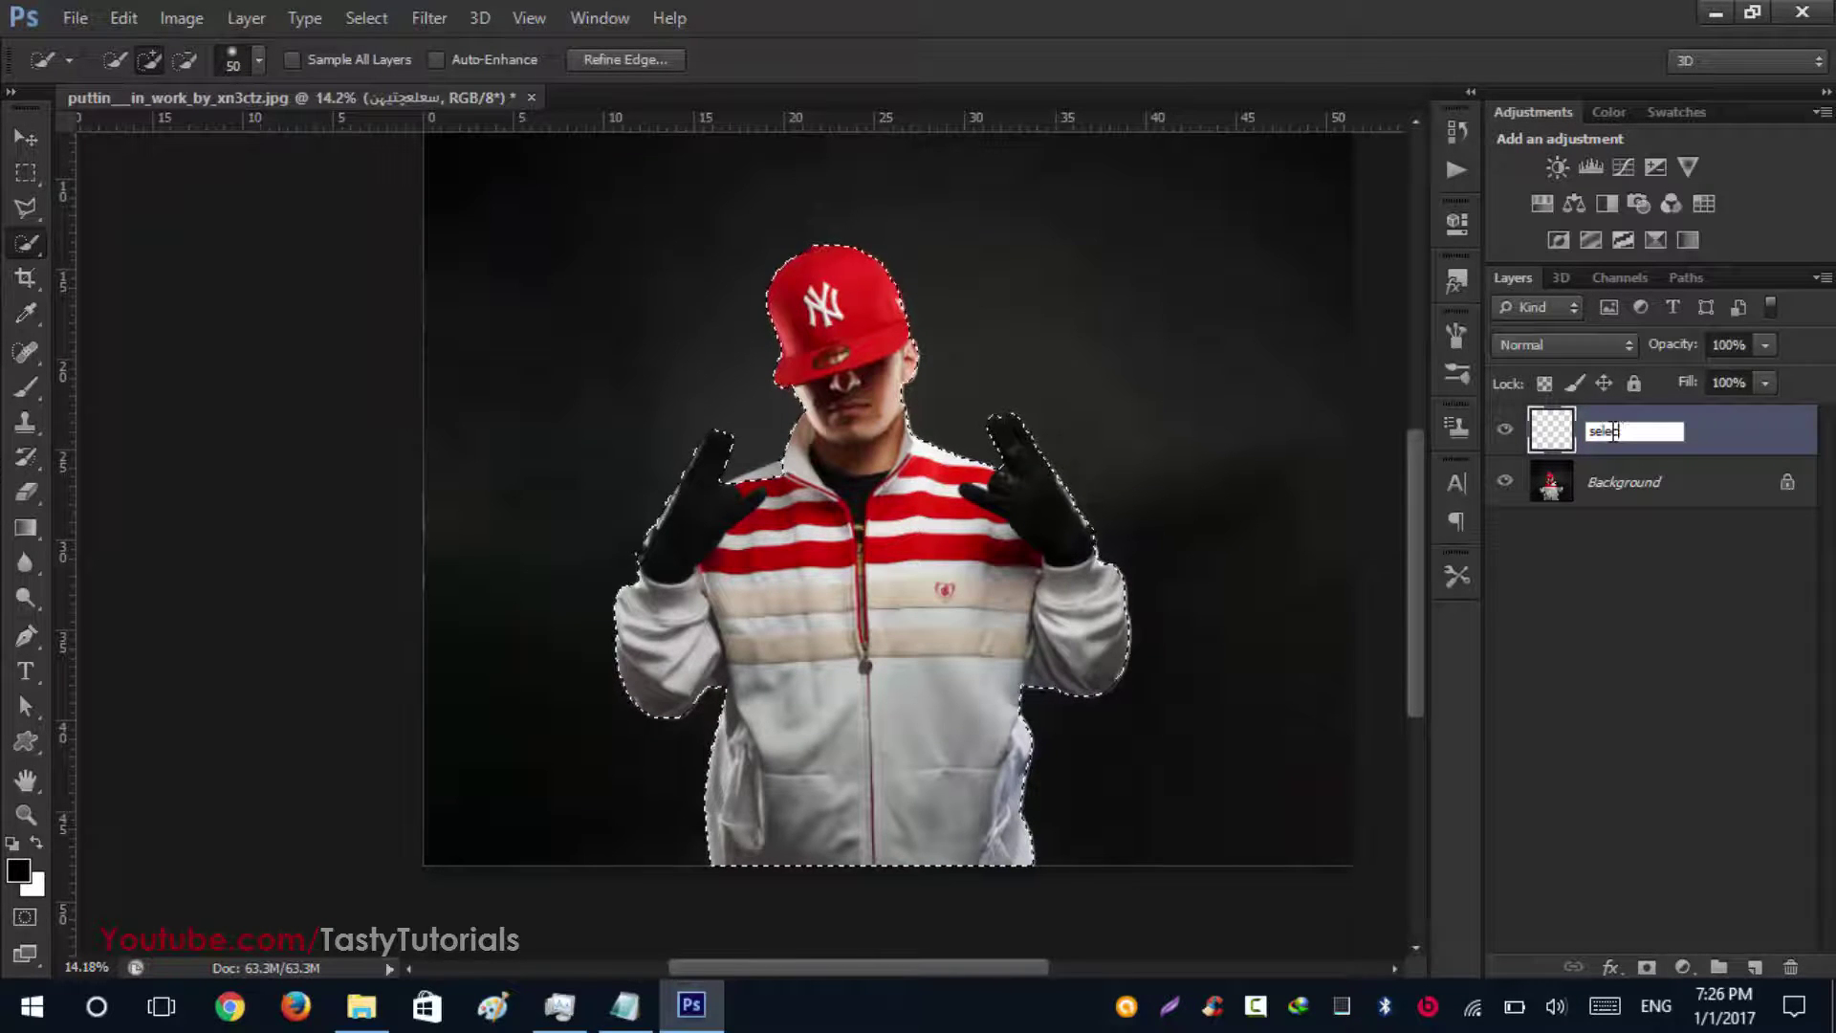
key(Return)
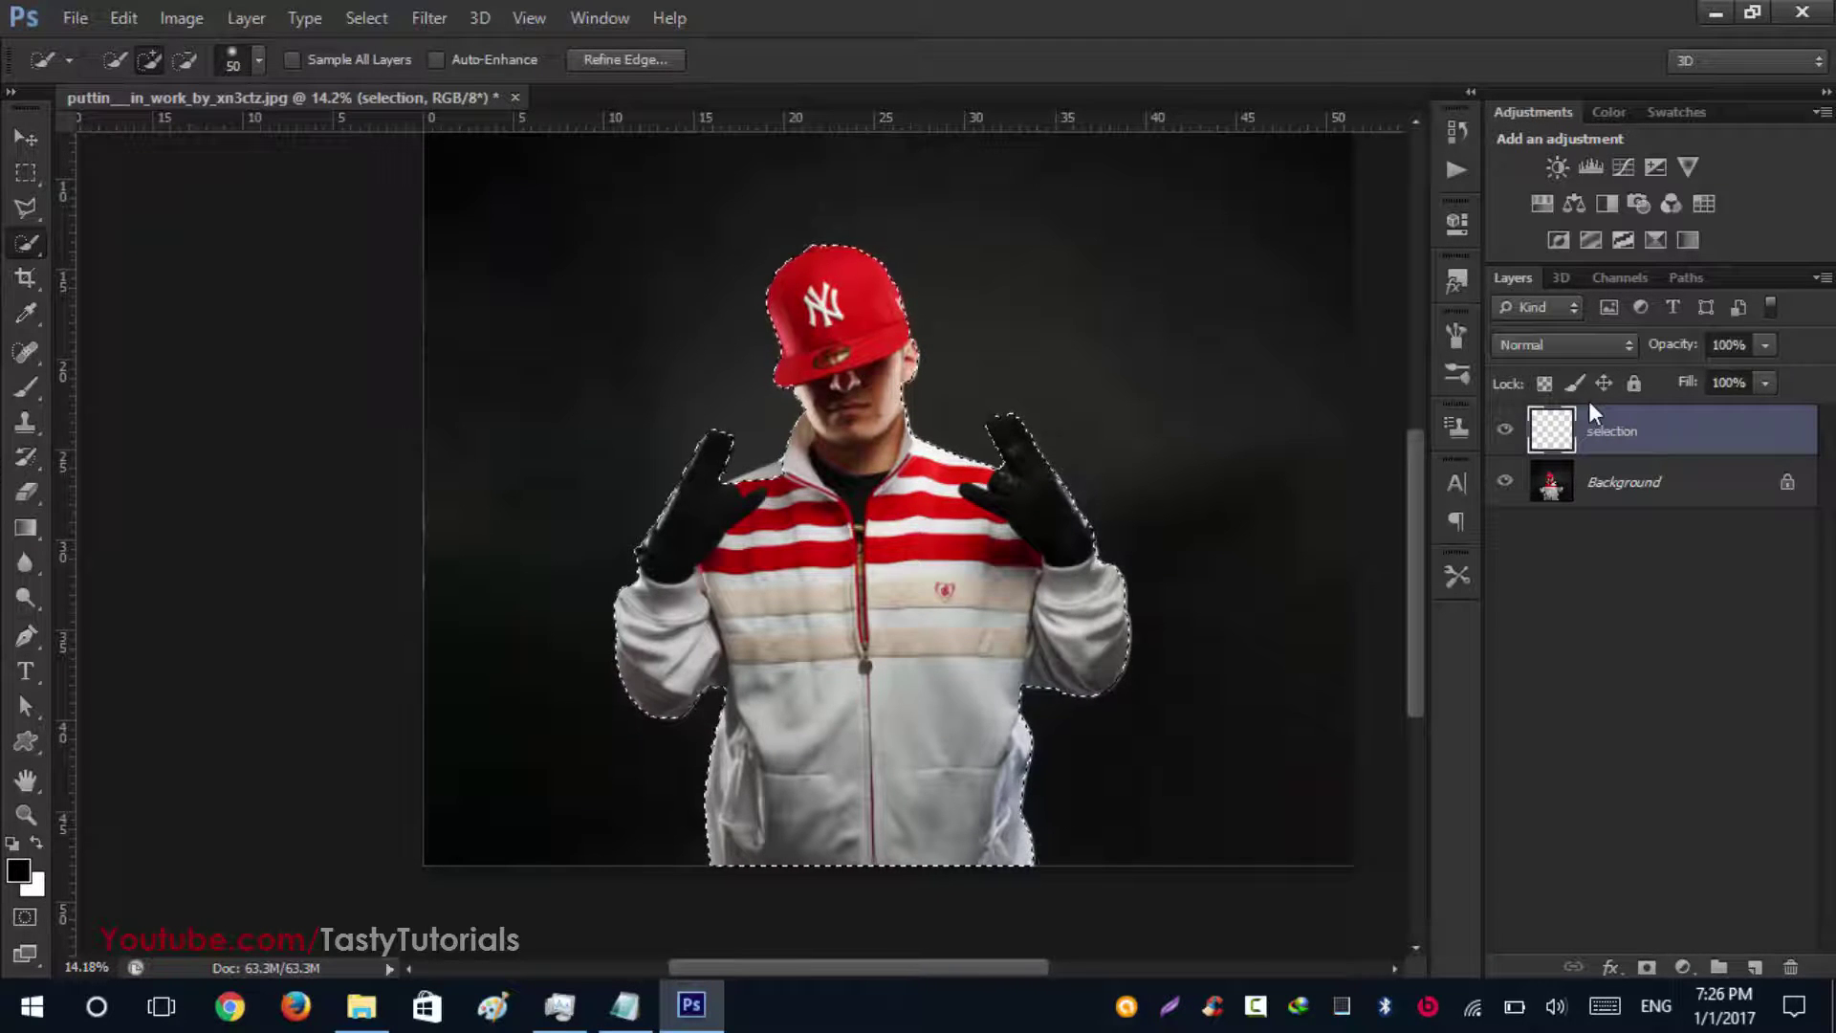
click(625, 1005)
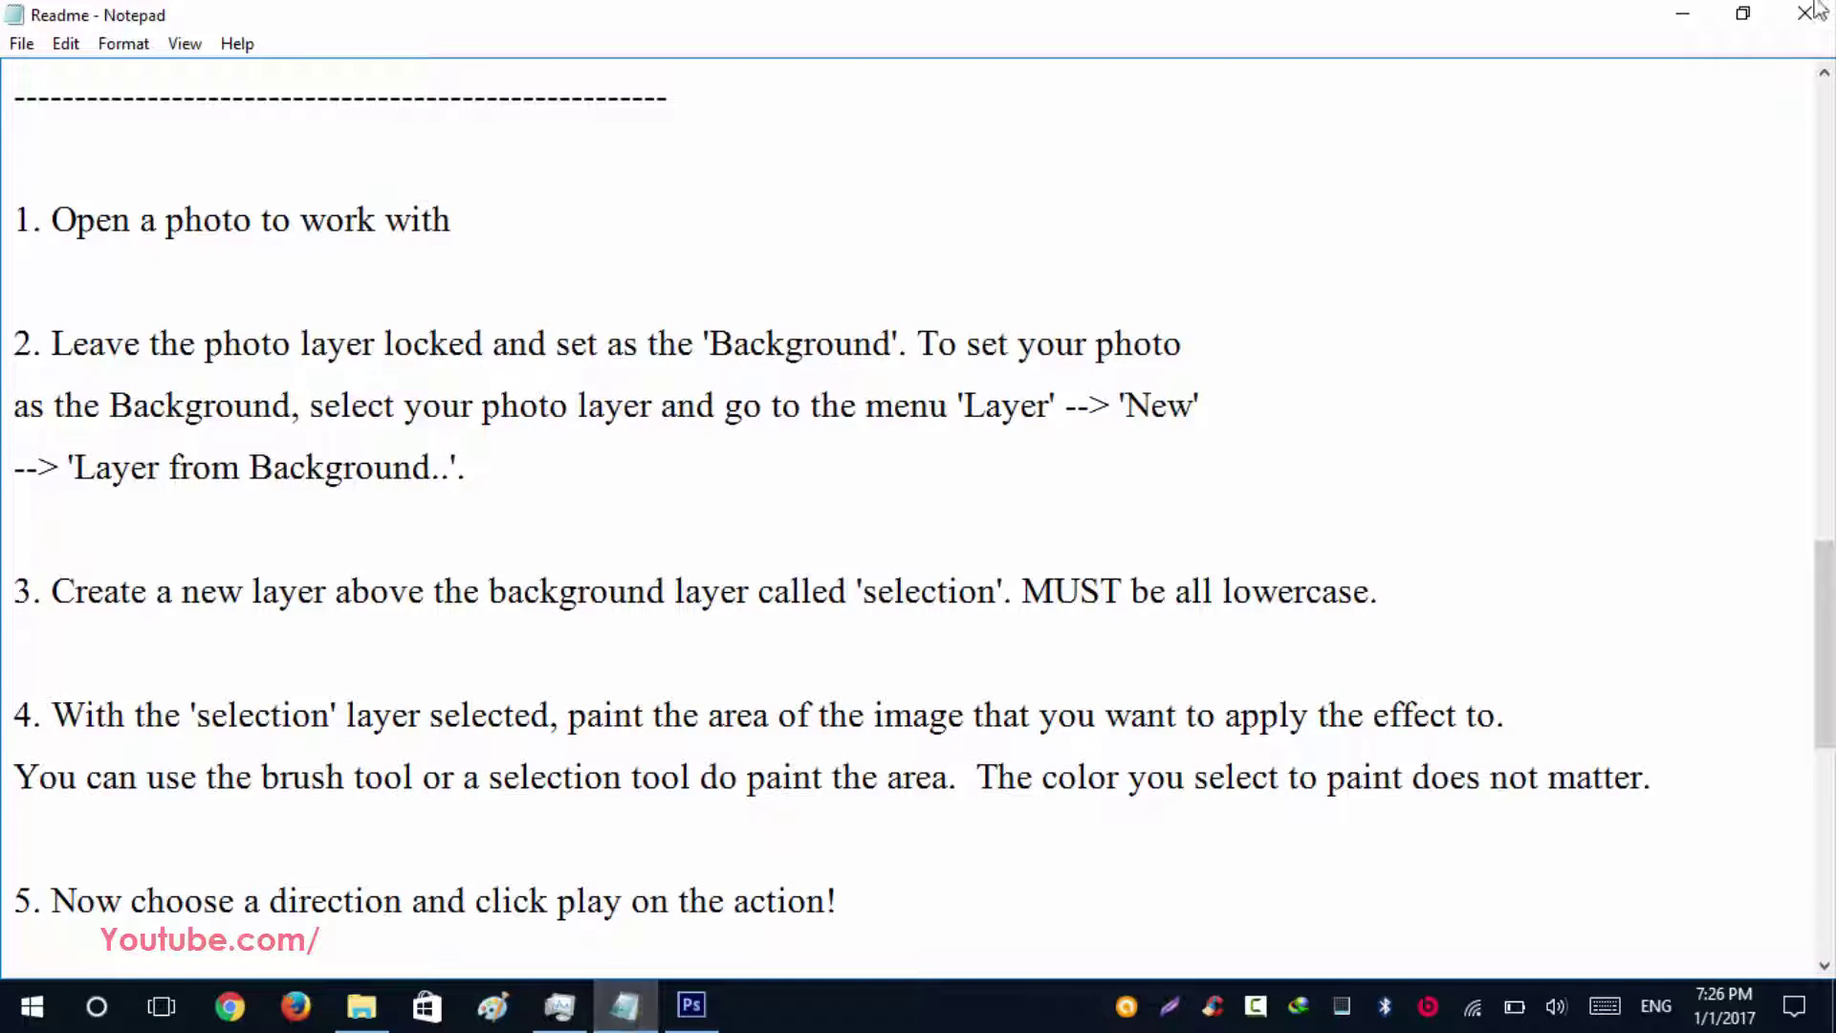
click(1804, 14)
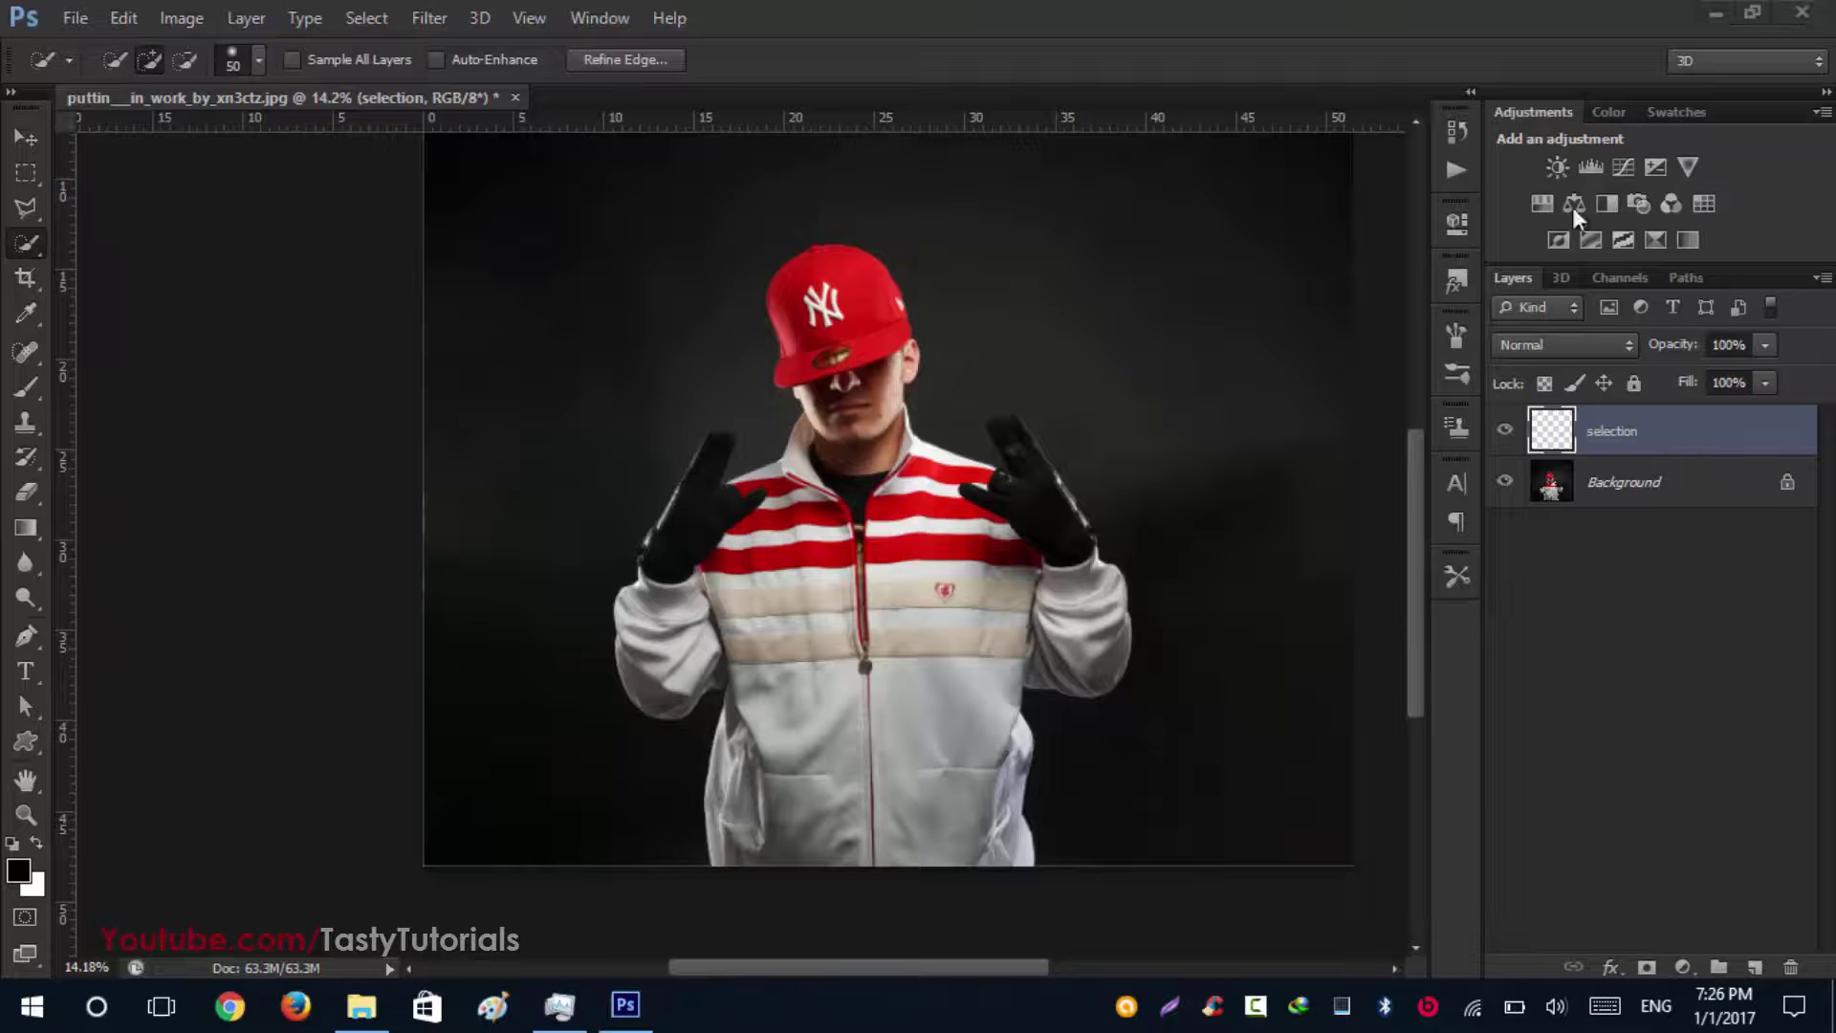
Step: Set the foreground colour to green 00ff06 and fill the man's selection with it
click(1626, 455)
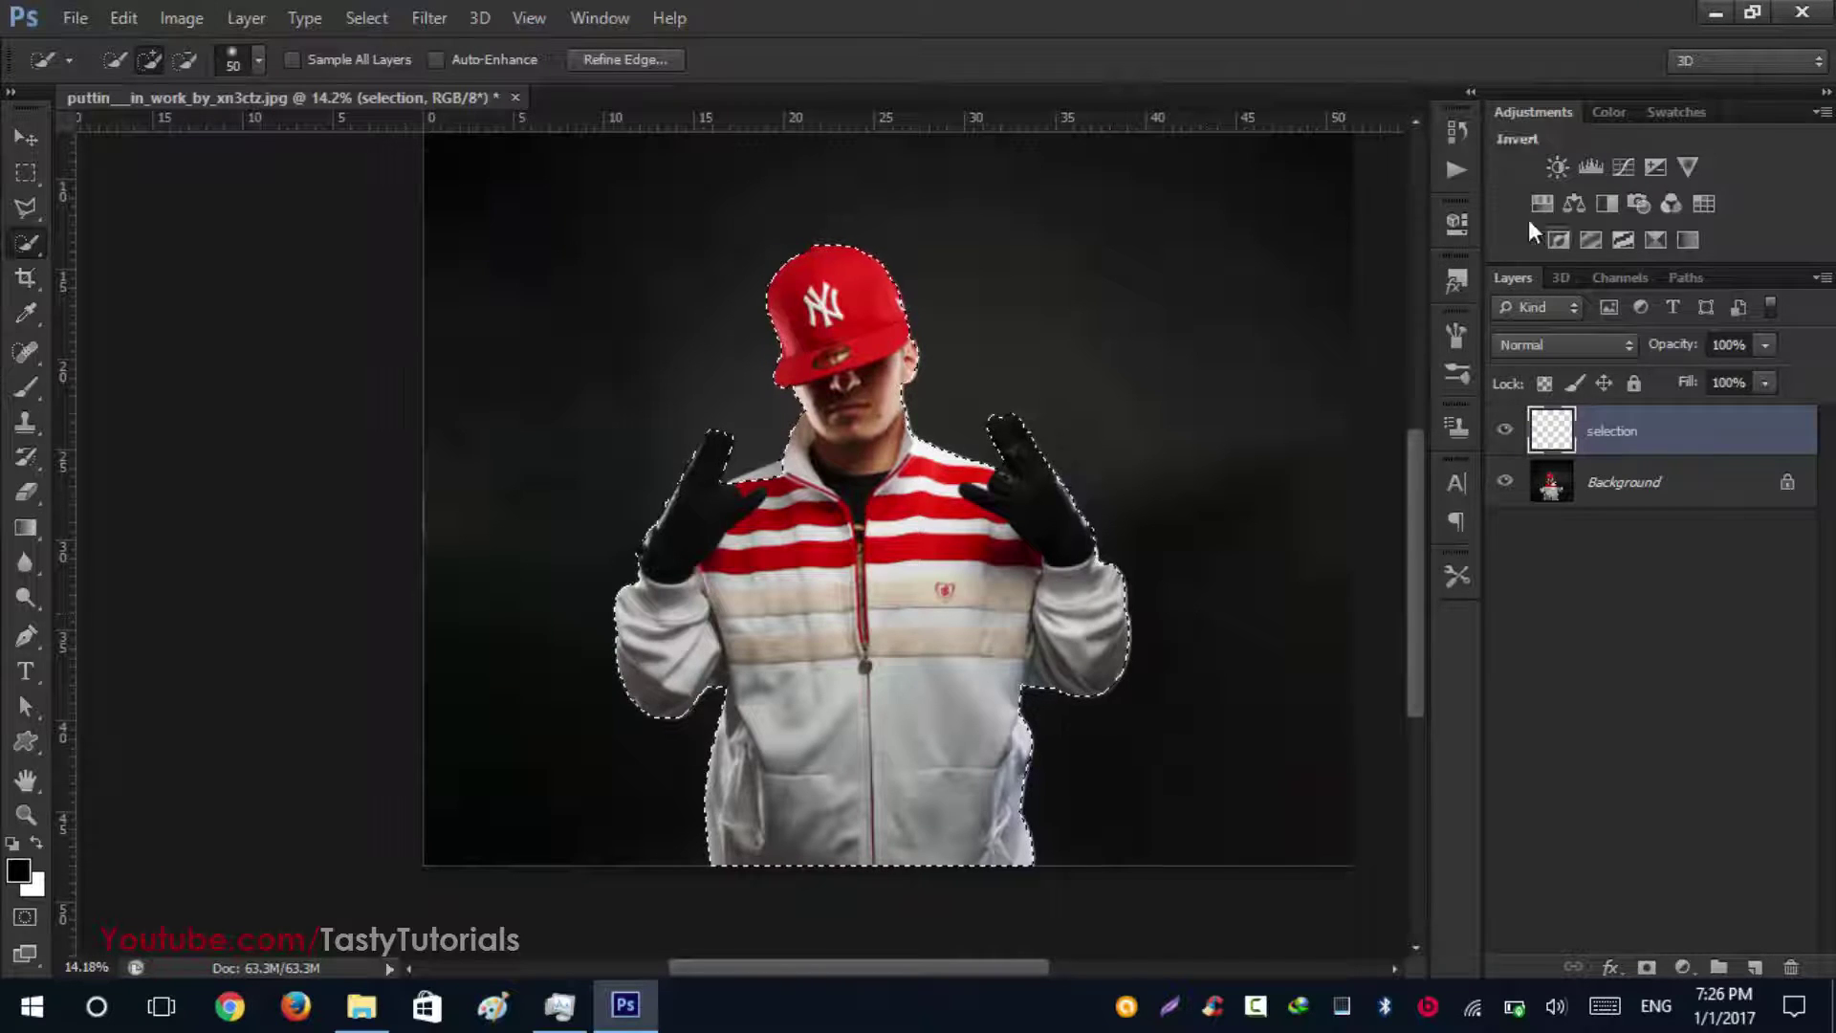
click(18, 871)
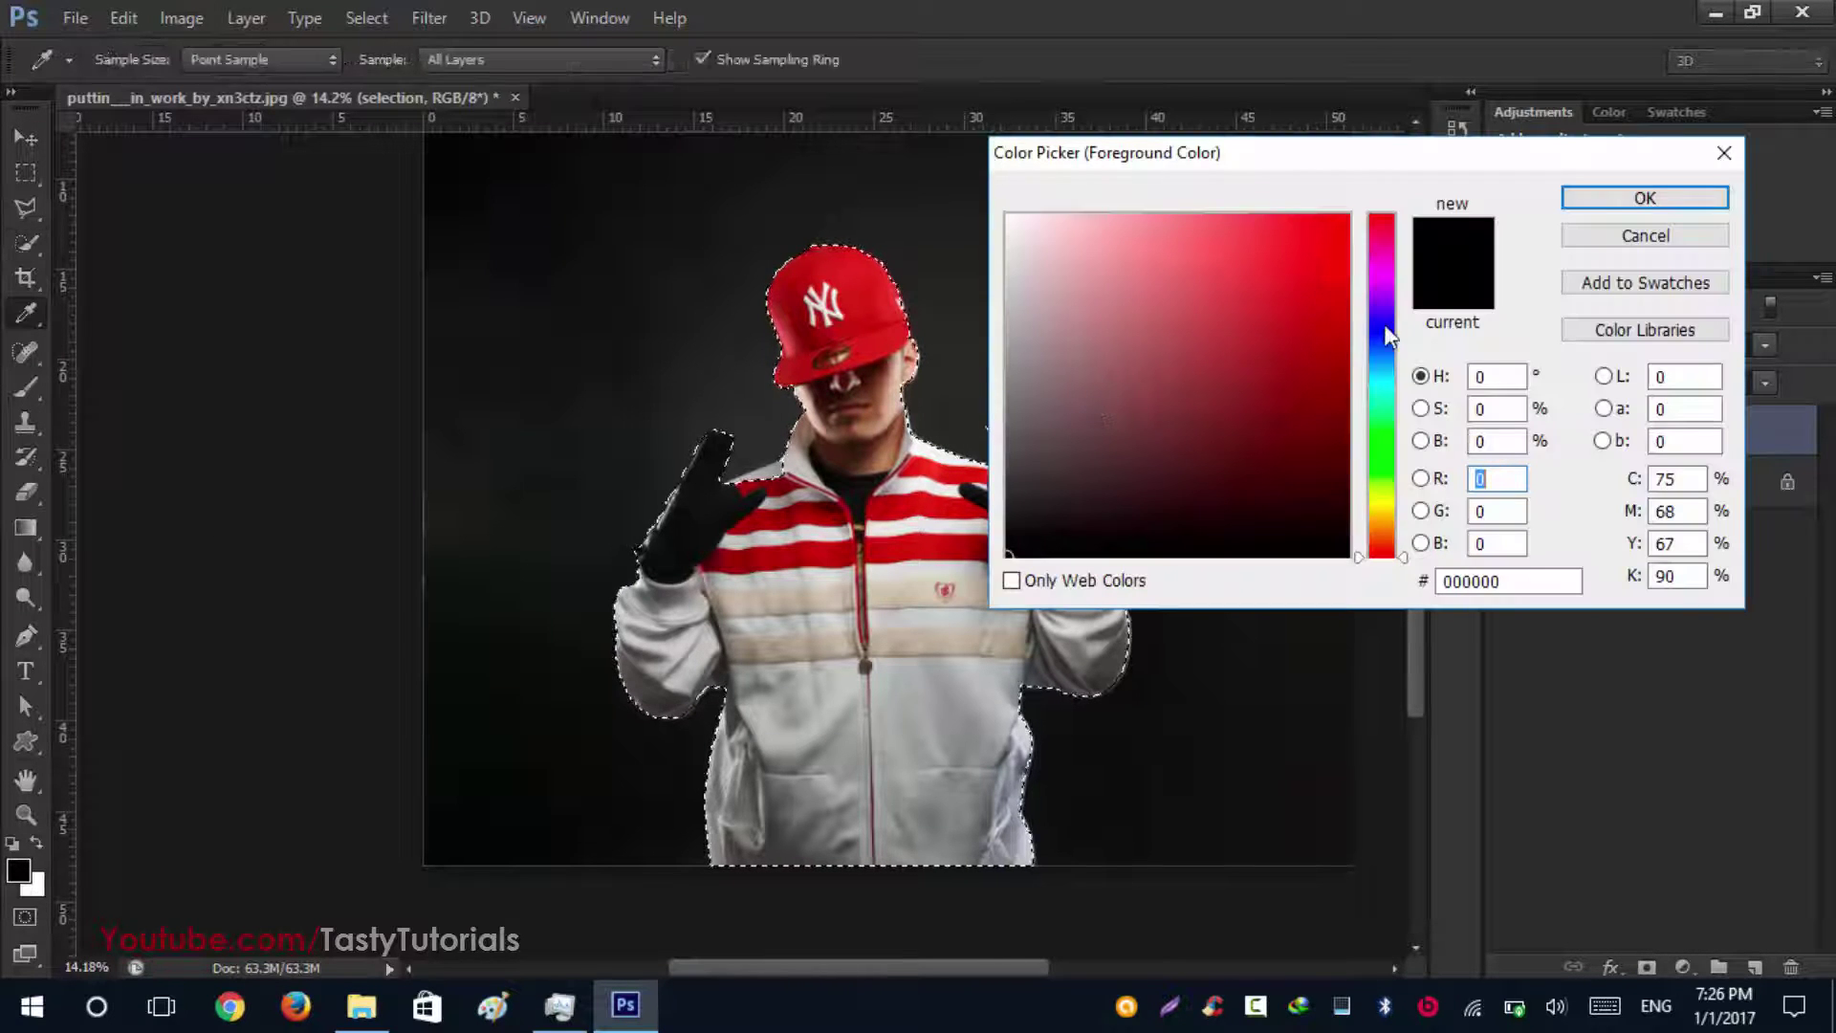
click(1384, 439)
drag(1314, 213, 1369, 191)
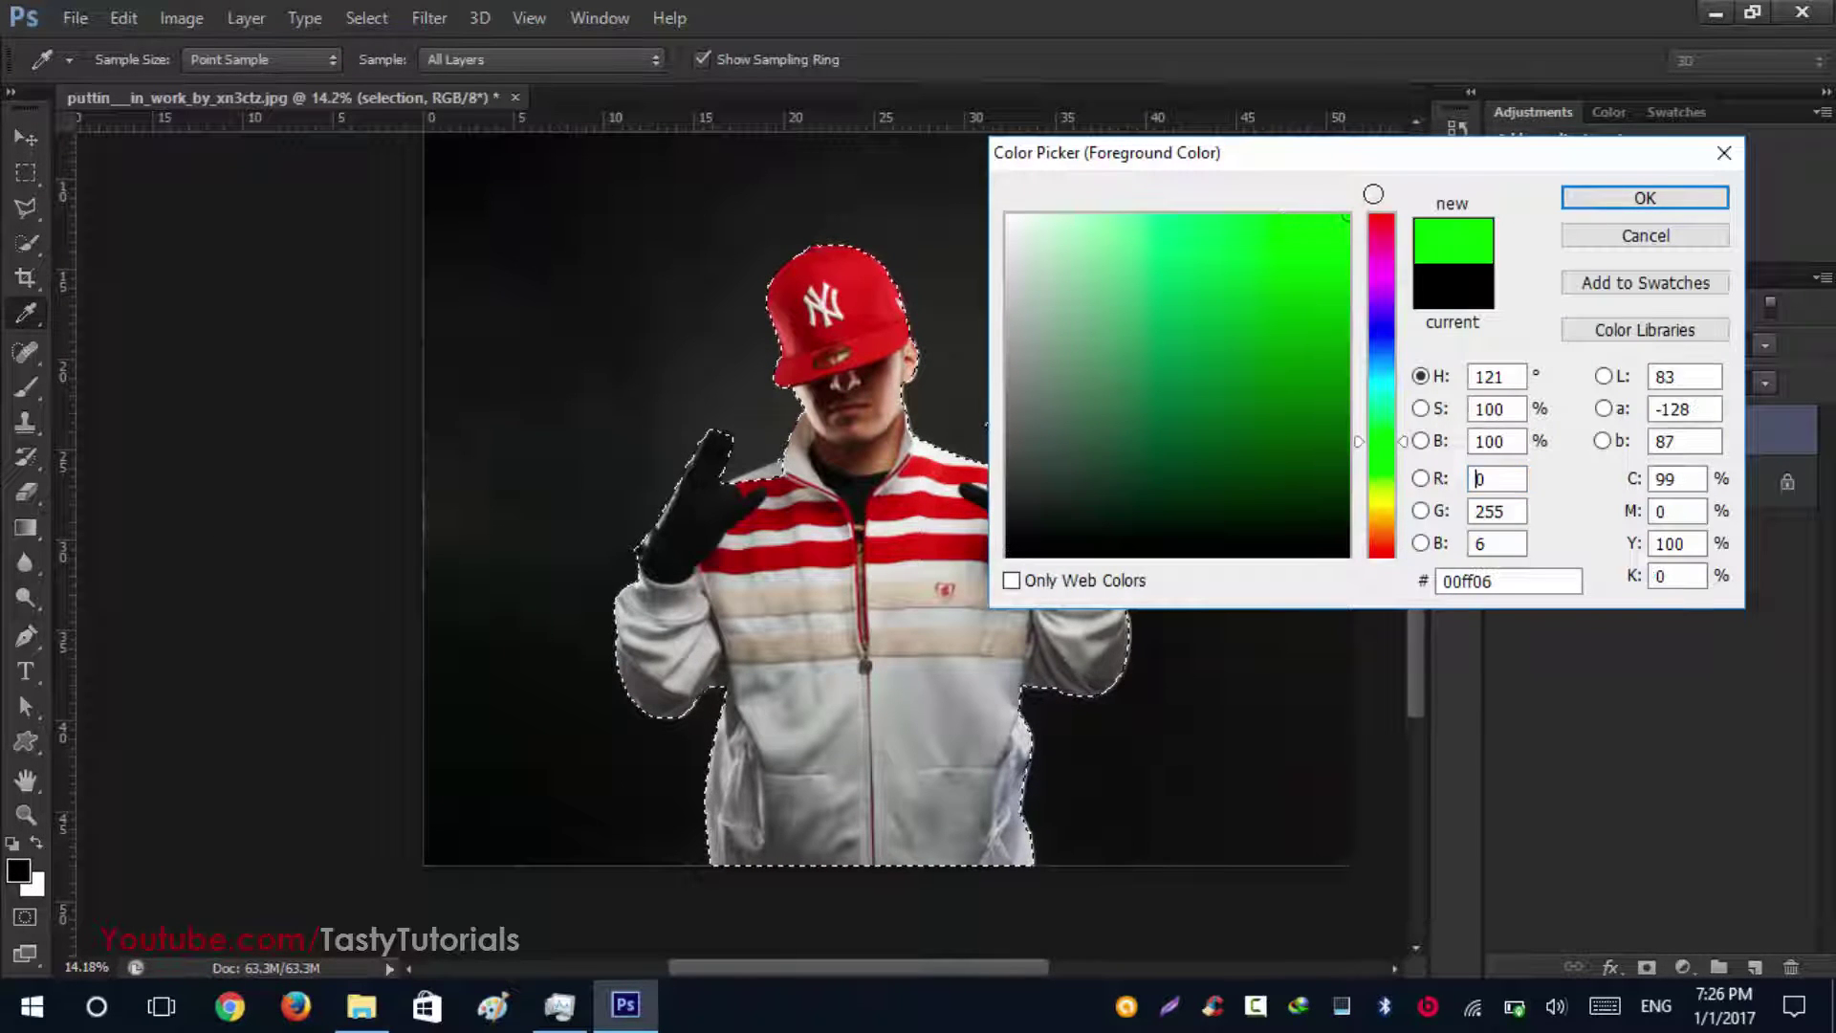
click(1593, 199)
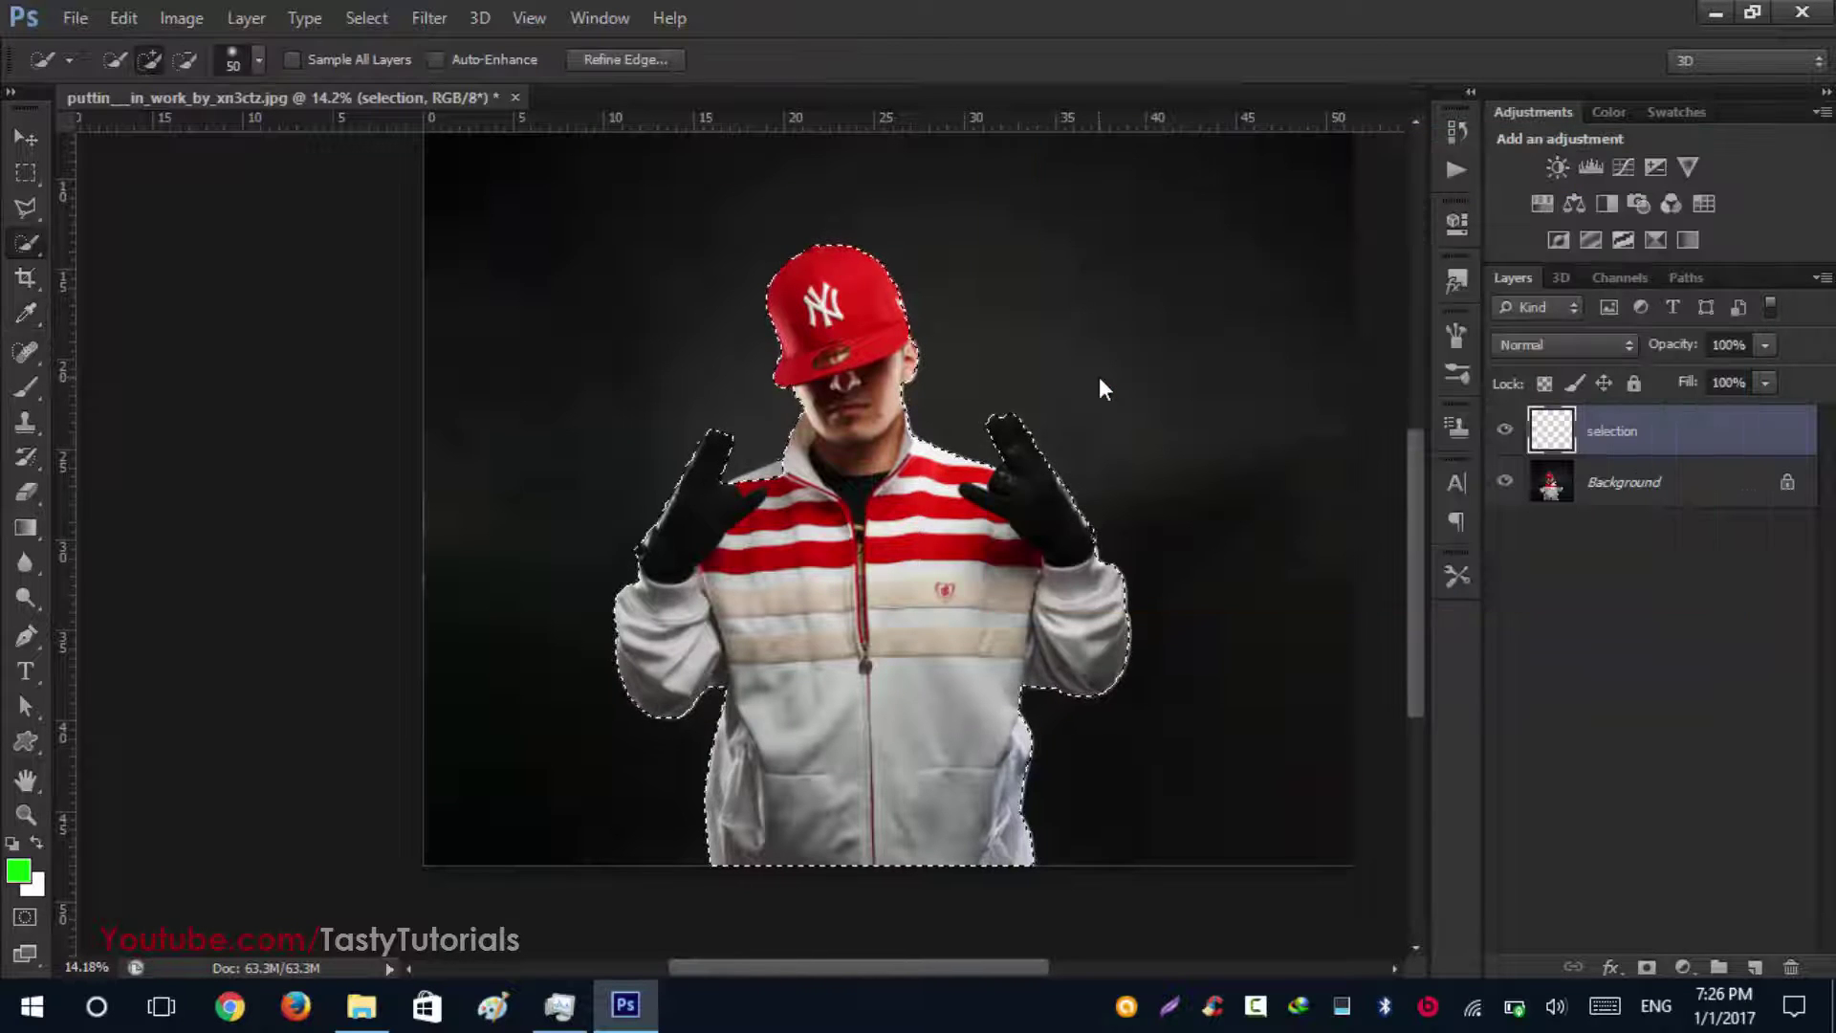
key(alt+BackSpace)
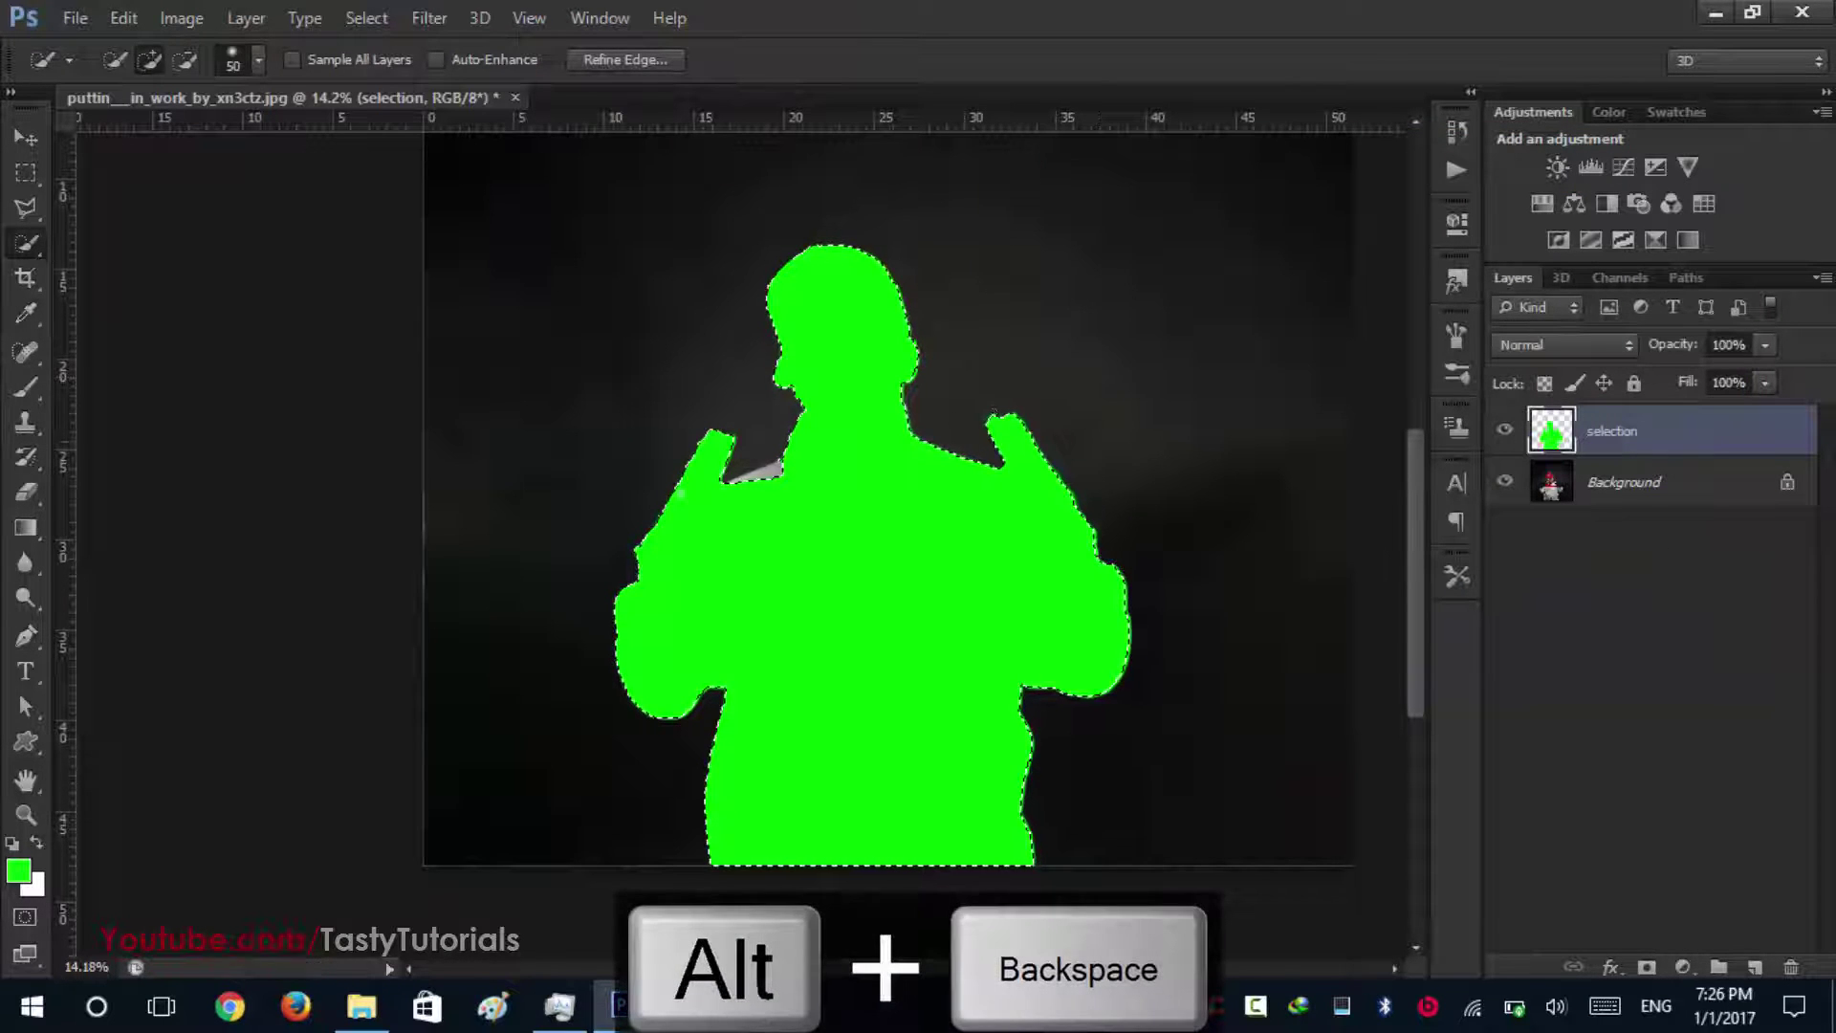
scroll(741, 419, up, 2)
scroll(741, 419, up, 4)
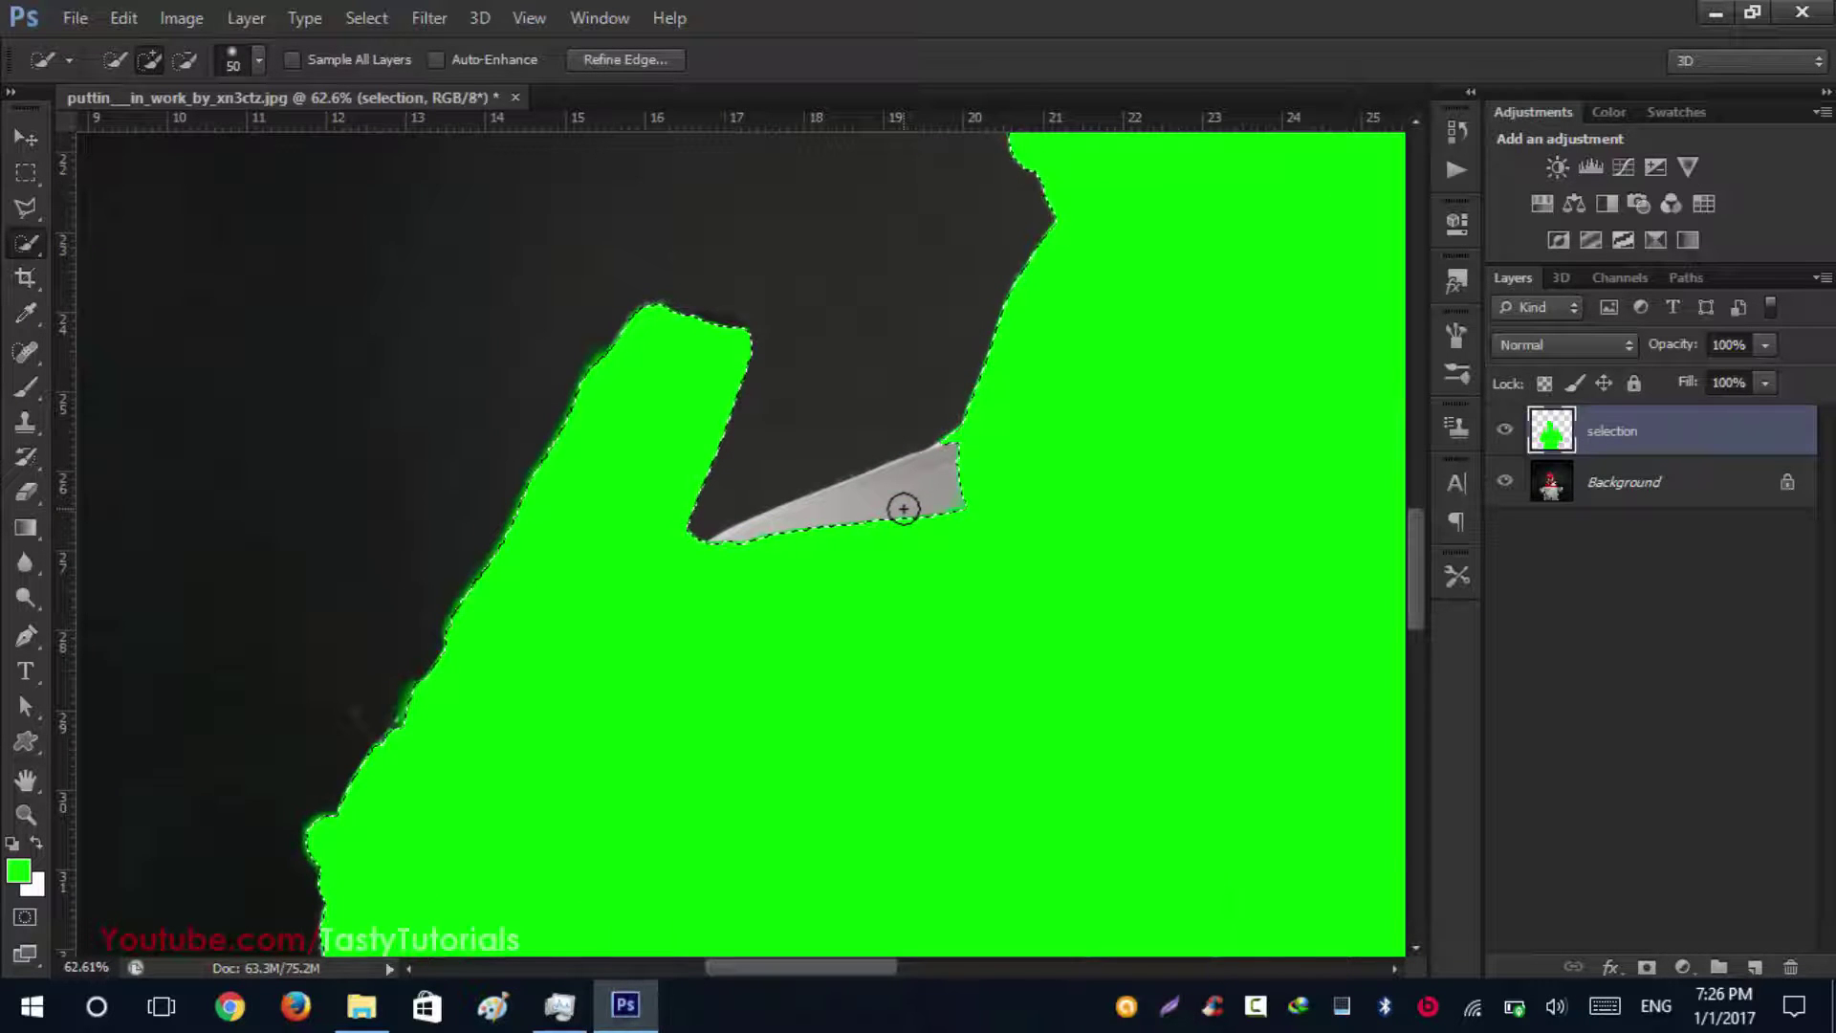
Step: Deselect, then set up a smaller Brush with 100% hardness
key(ctrl+d)
key(b)
scroll(899, 515, up, 2)
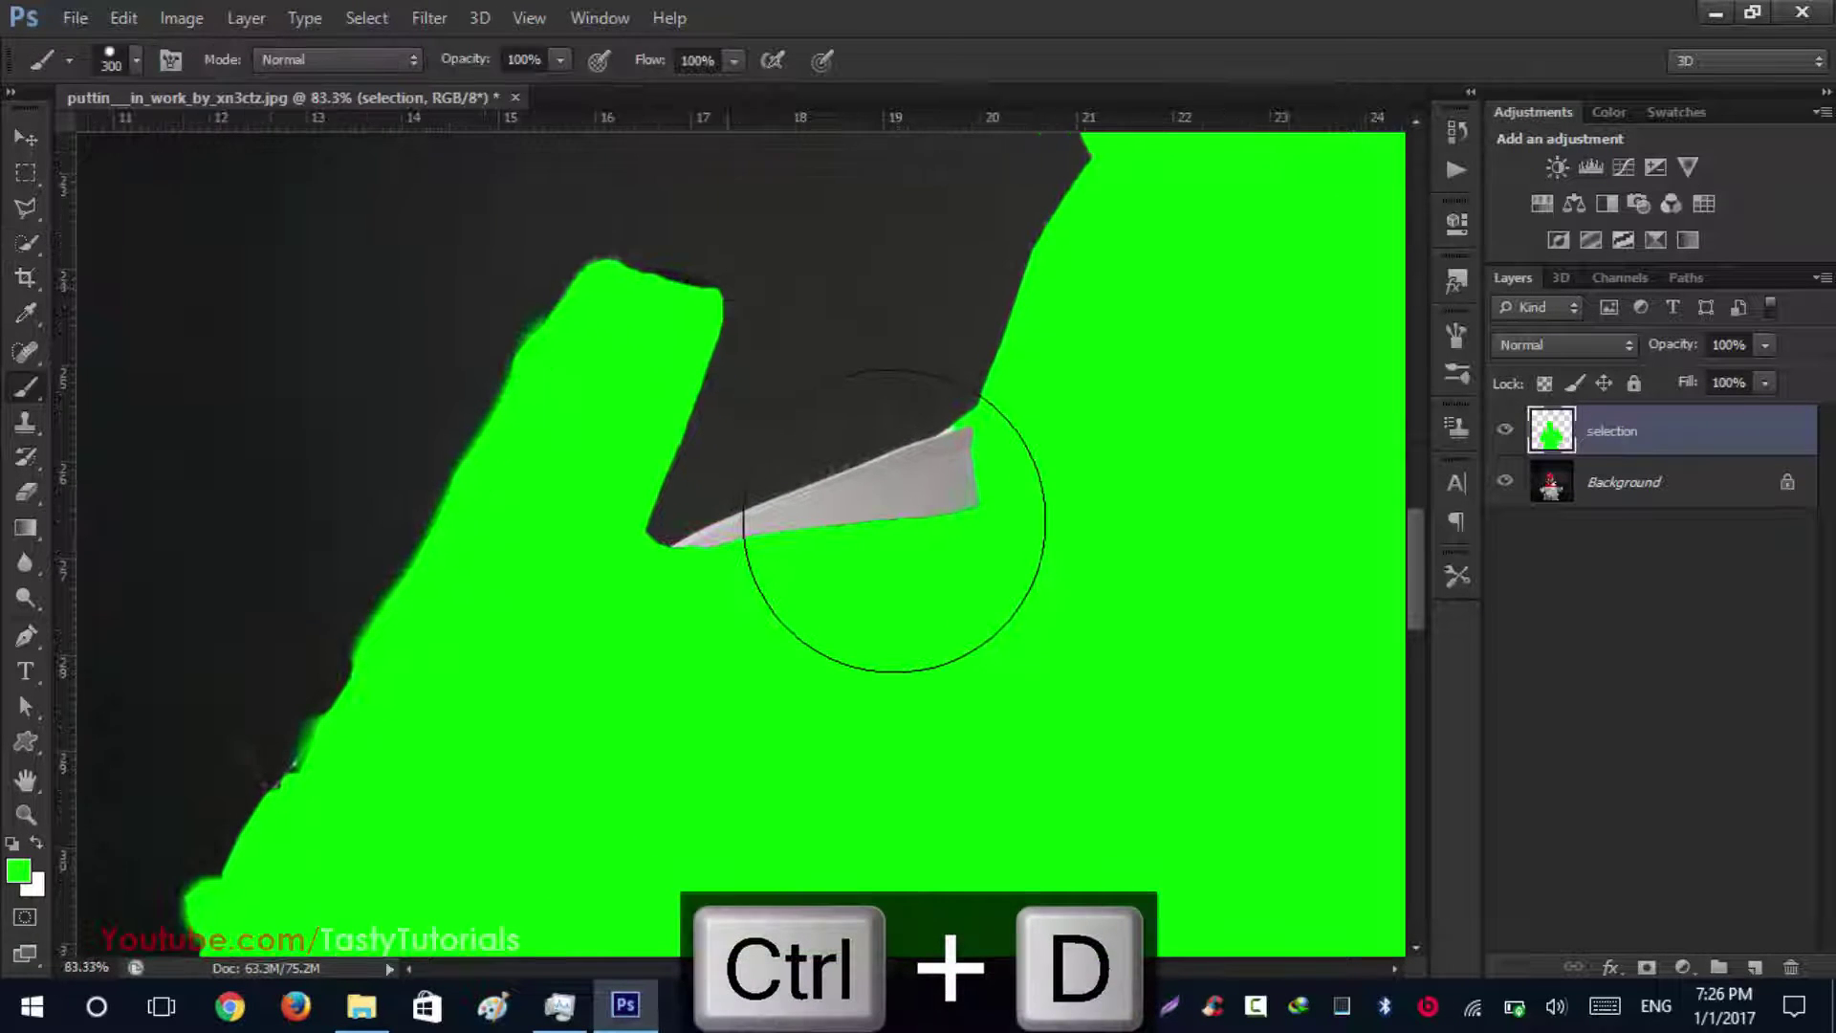
key(bracketleft)
key(bracketleft)
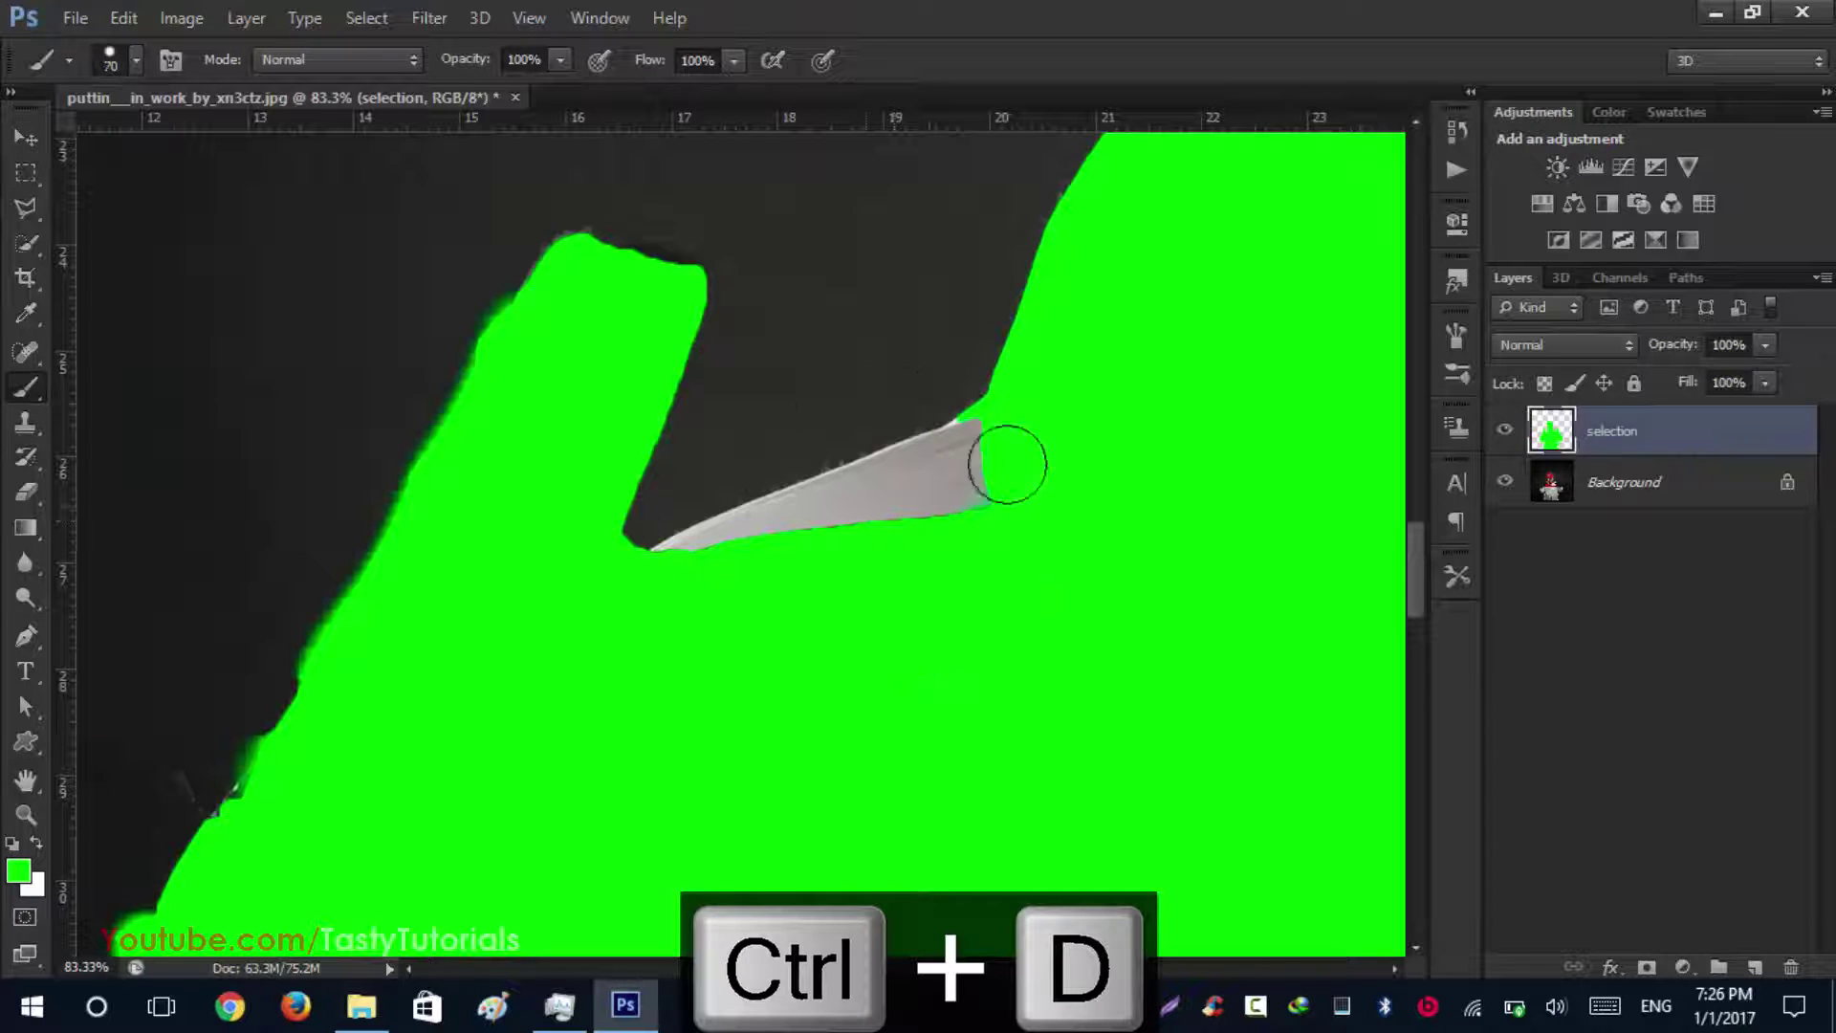
right_click(889, 459)
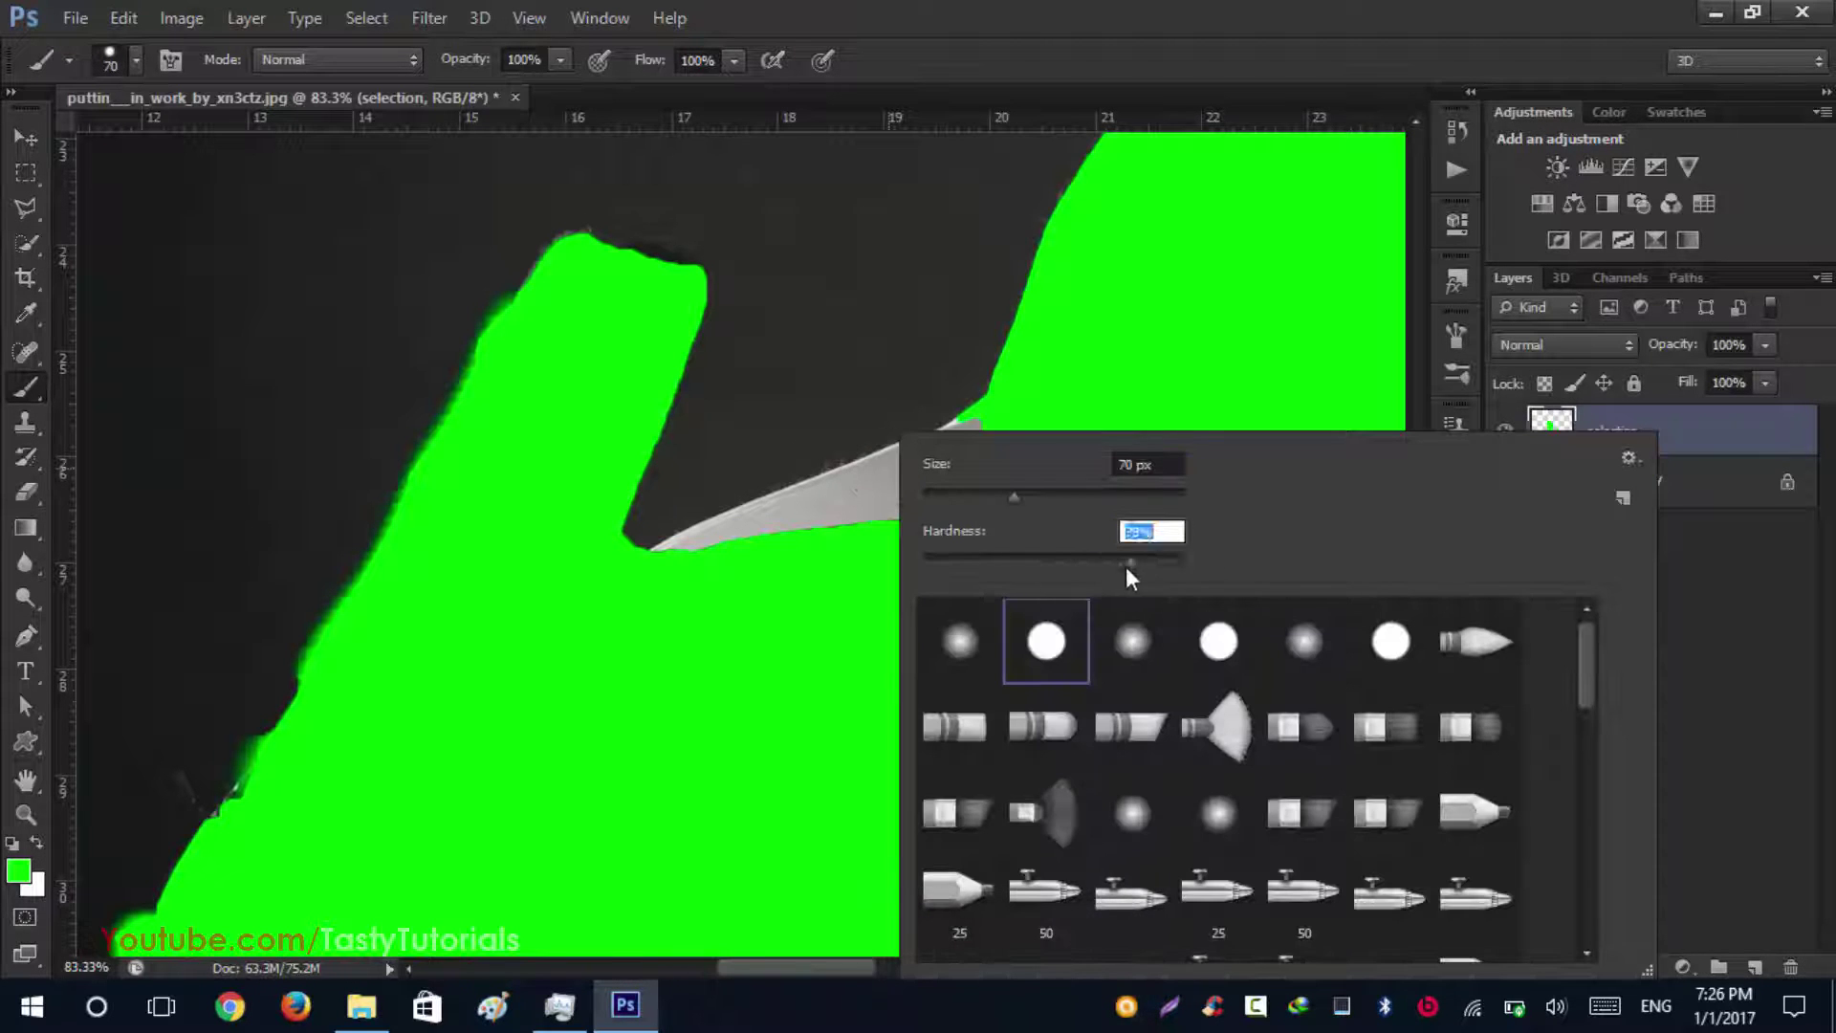
text(100)
key(Return)
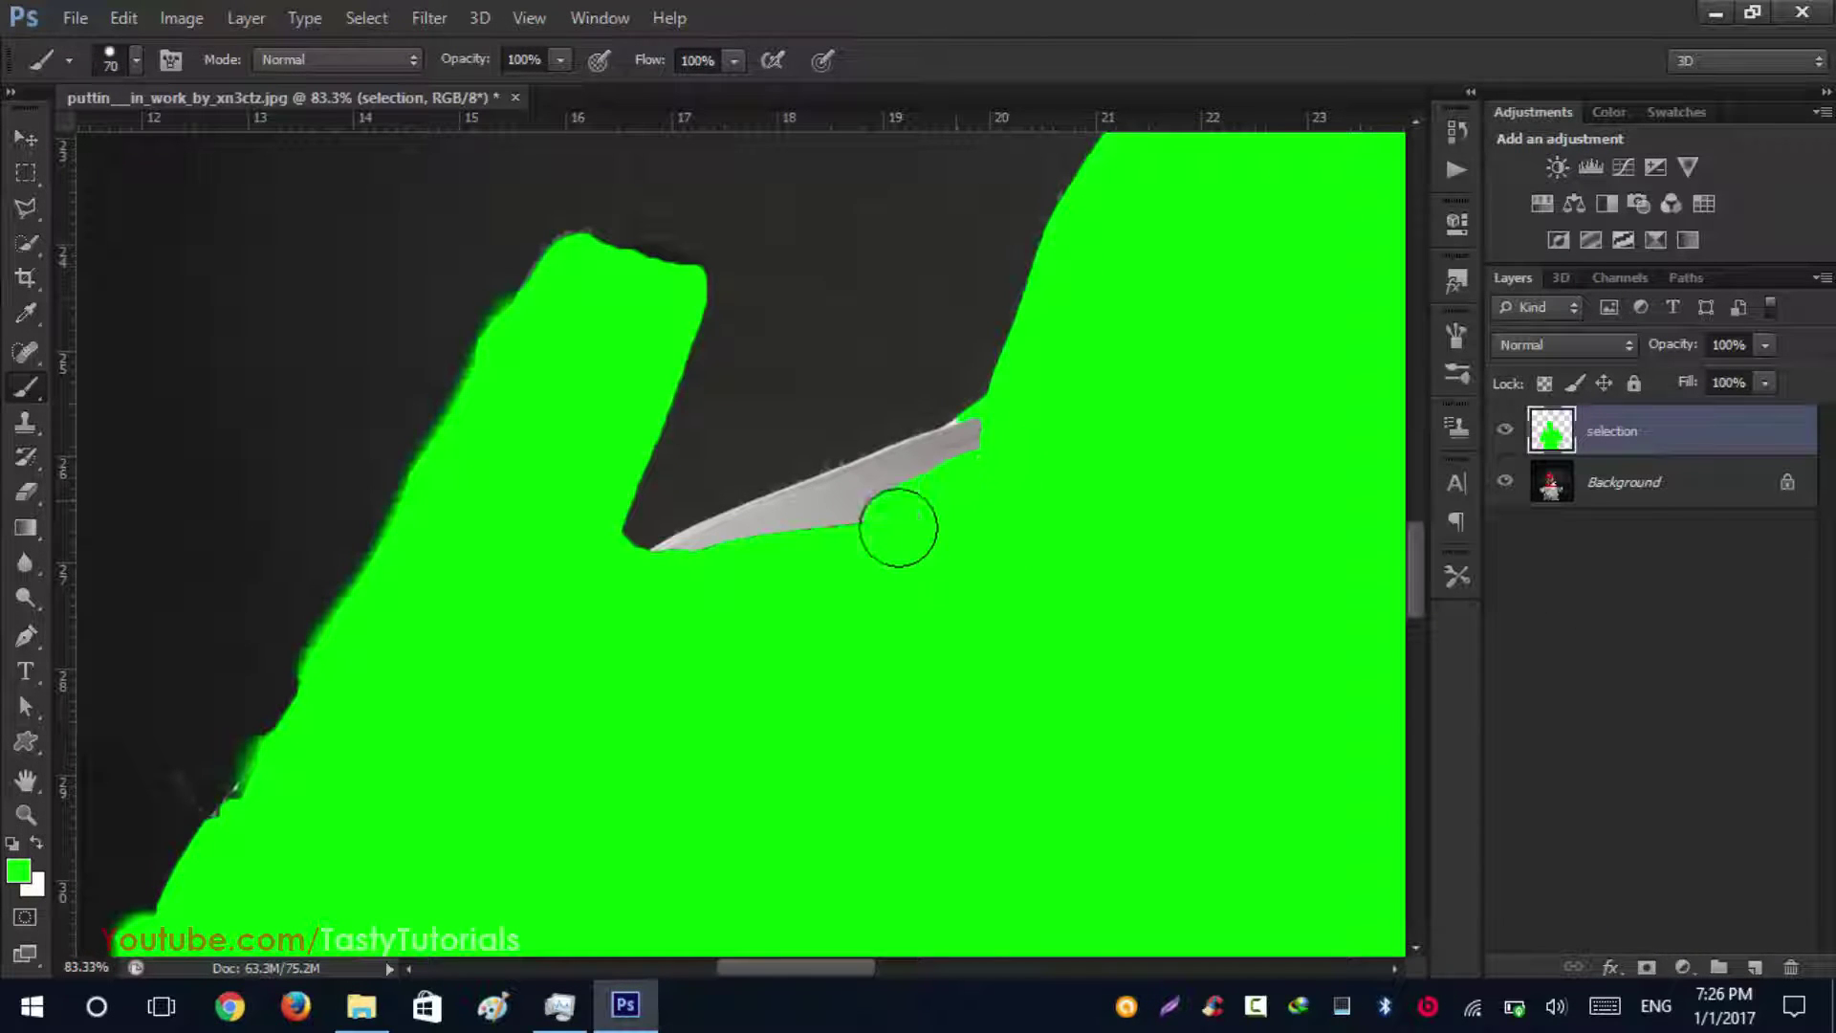
Step: Paint green over the grey wedge beside the glove and smooth the fingertip outline
mouse_move(897, 528)
mouse_down()
mouse_move(1003, 441)
mouse_move(865, 515)
mouse_move(662, 576)
mouse_move(1000, 452)
mouse_move(731, 552)
mouse_move(705, 604)
mouse_up()
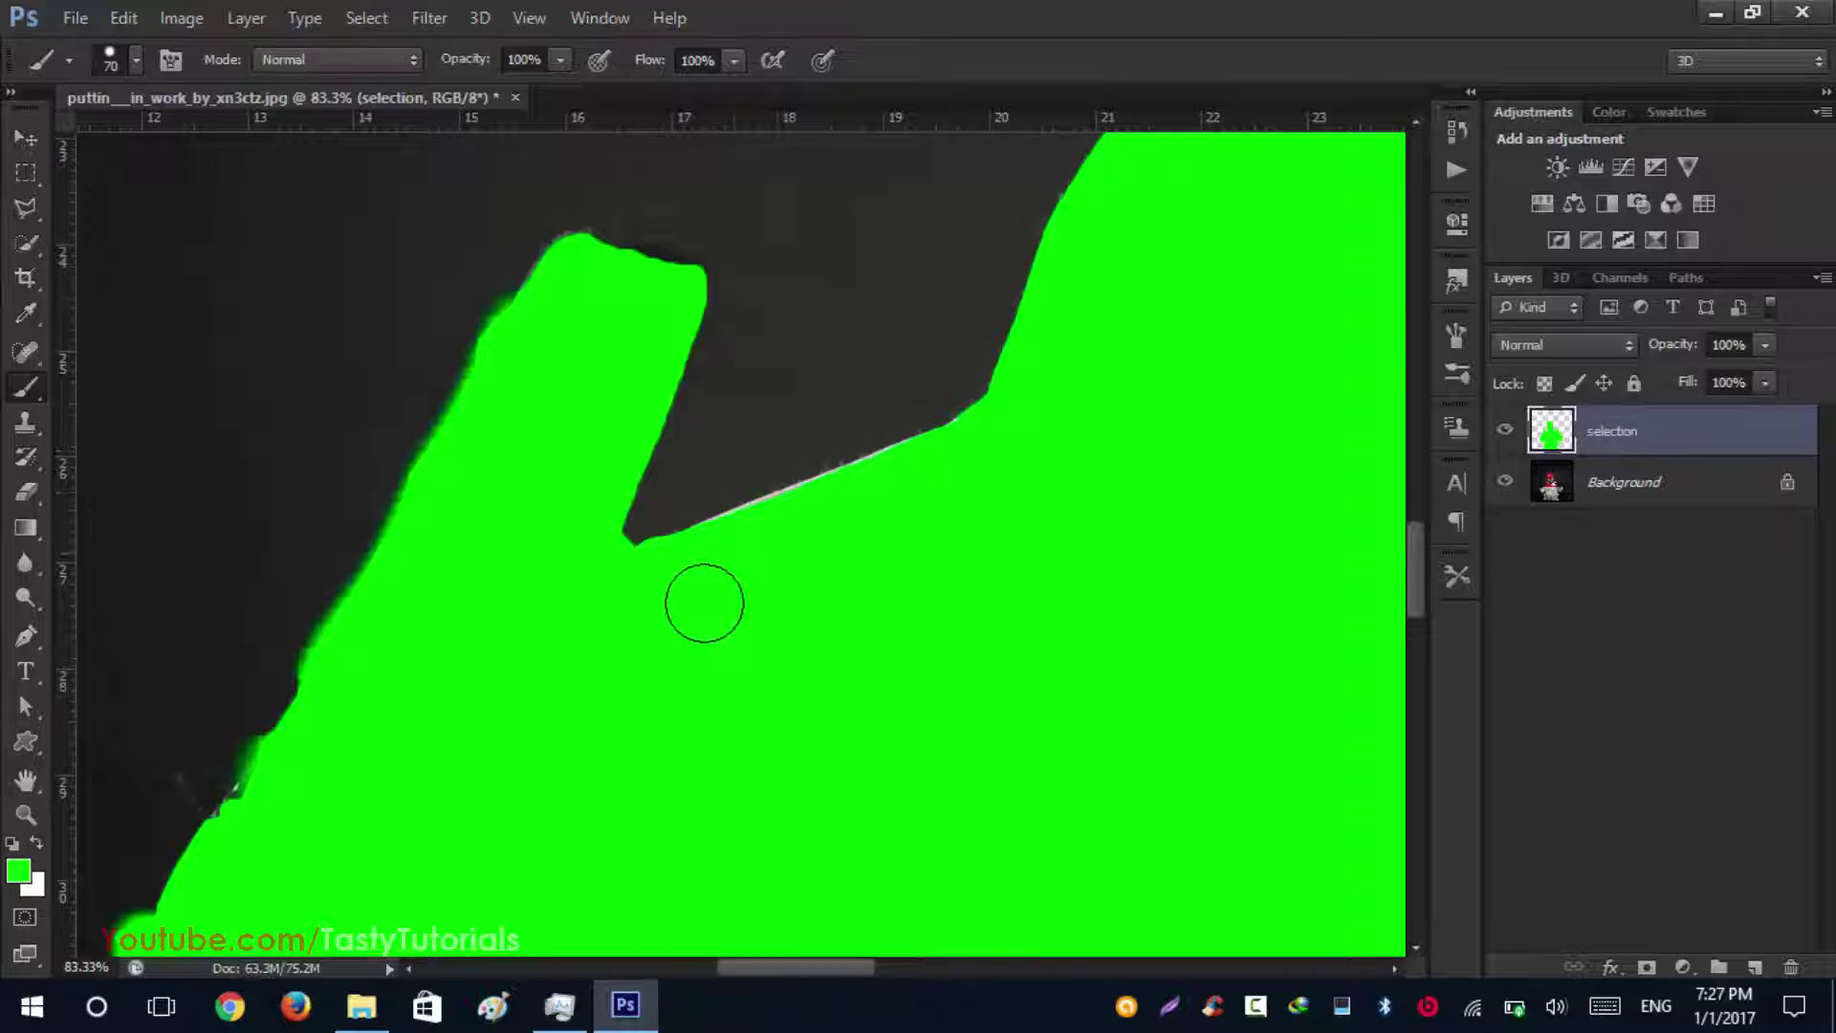
scroll(705, 603, down, 2)
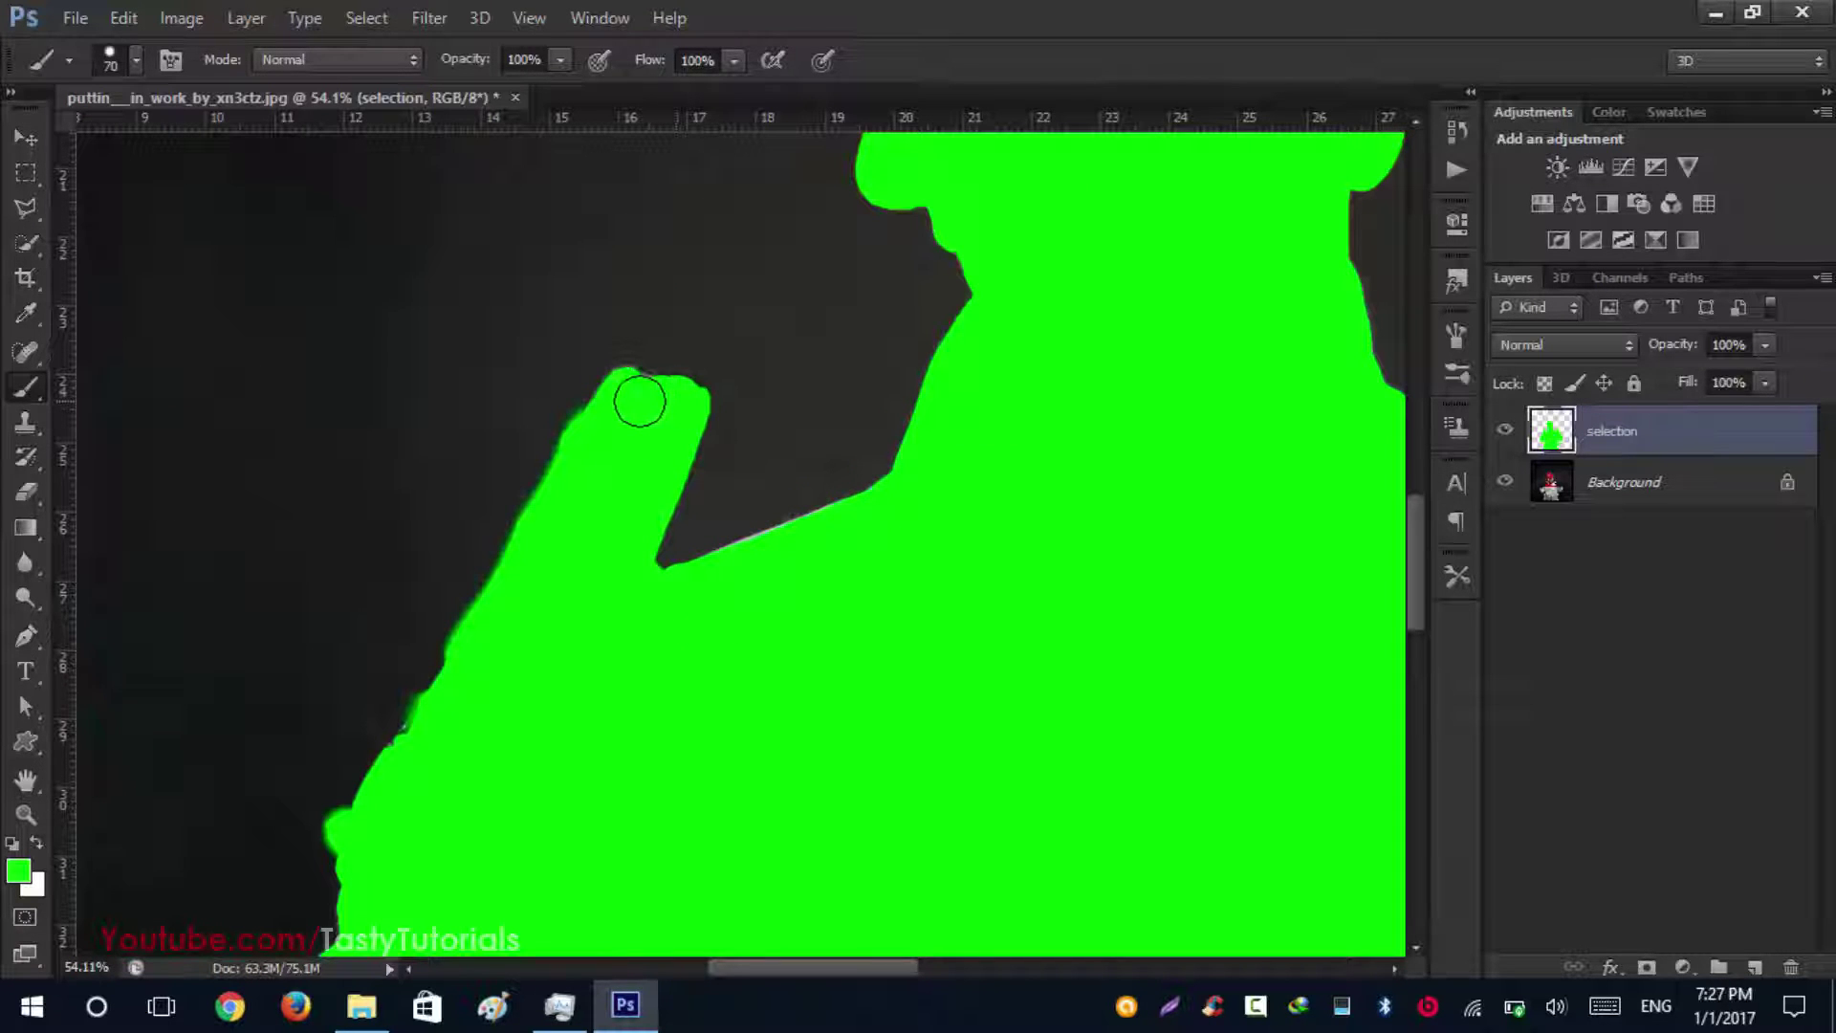
mouse_move(679, 404)
mouse_down()
mouse_move(638, 397)
mouse_move(676, 407)
mouse_up()
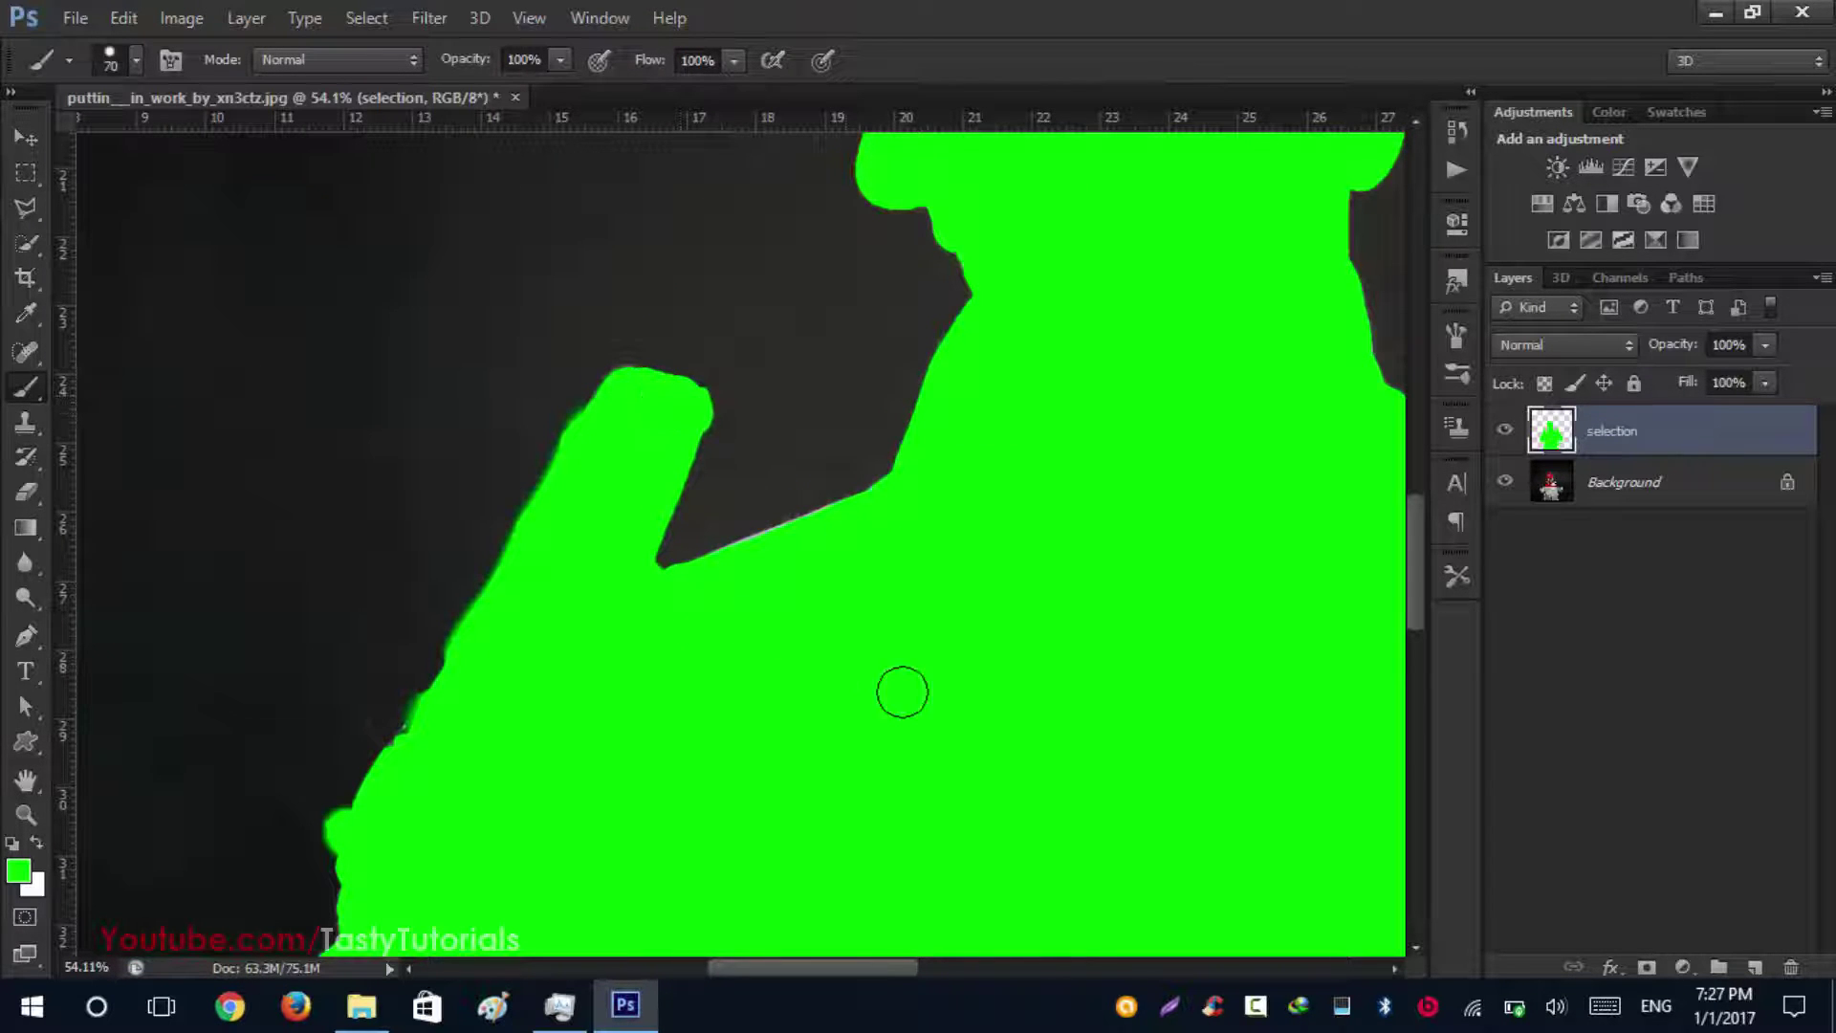
mouse_move(902, 691)
mouse_down()
mouse_move(611, 315)
mouse_move(283, 619)
mouse_up()
mouse_move(1053, 570)
mouse_down()
mouse_move(625, 512)
mouse_move(713, 541)
mouse_move(668, 377)
mouse_move(664, 607)
mouse_up()
scroll(665, 598, down, 2)
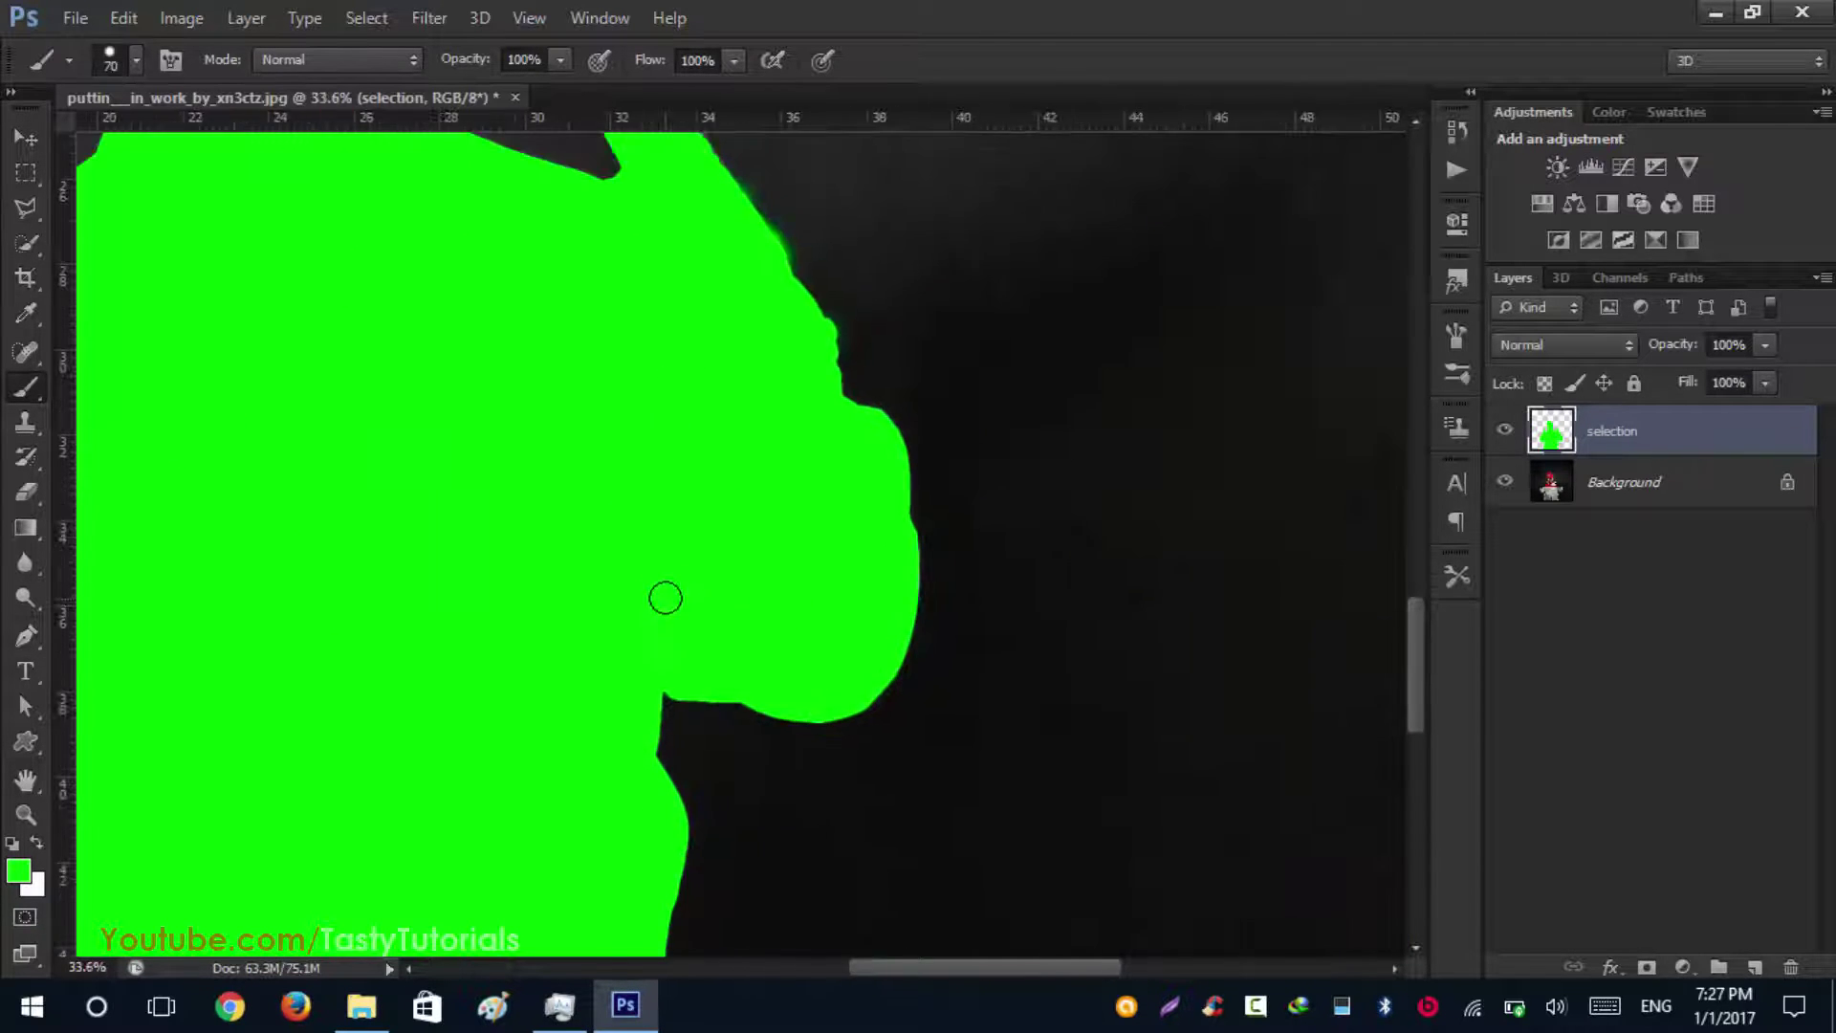
scroll(665, 598, down, 3)
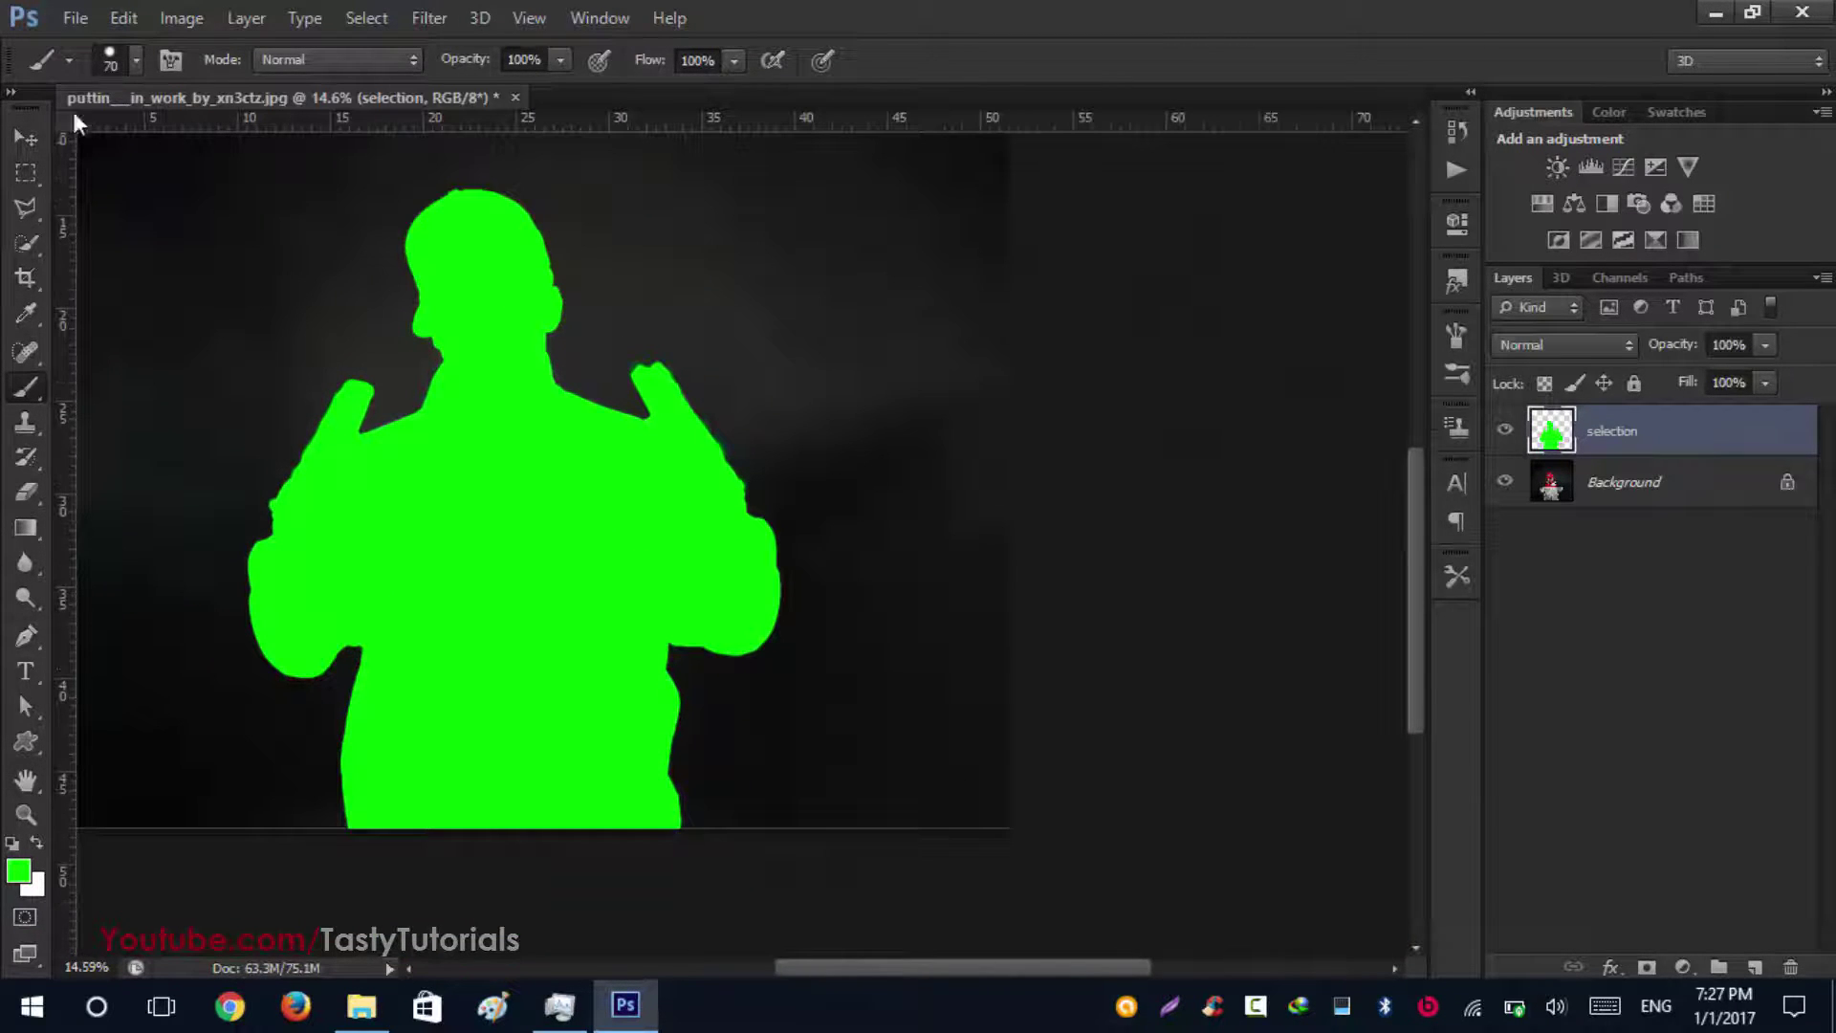
click(26, 138)
scroll(876, 508, down, 1)
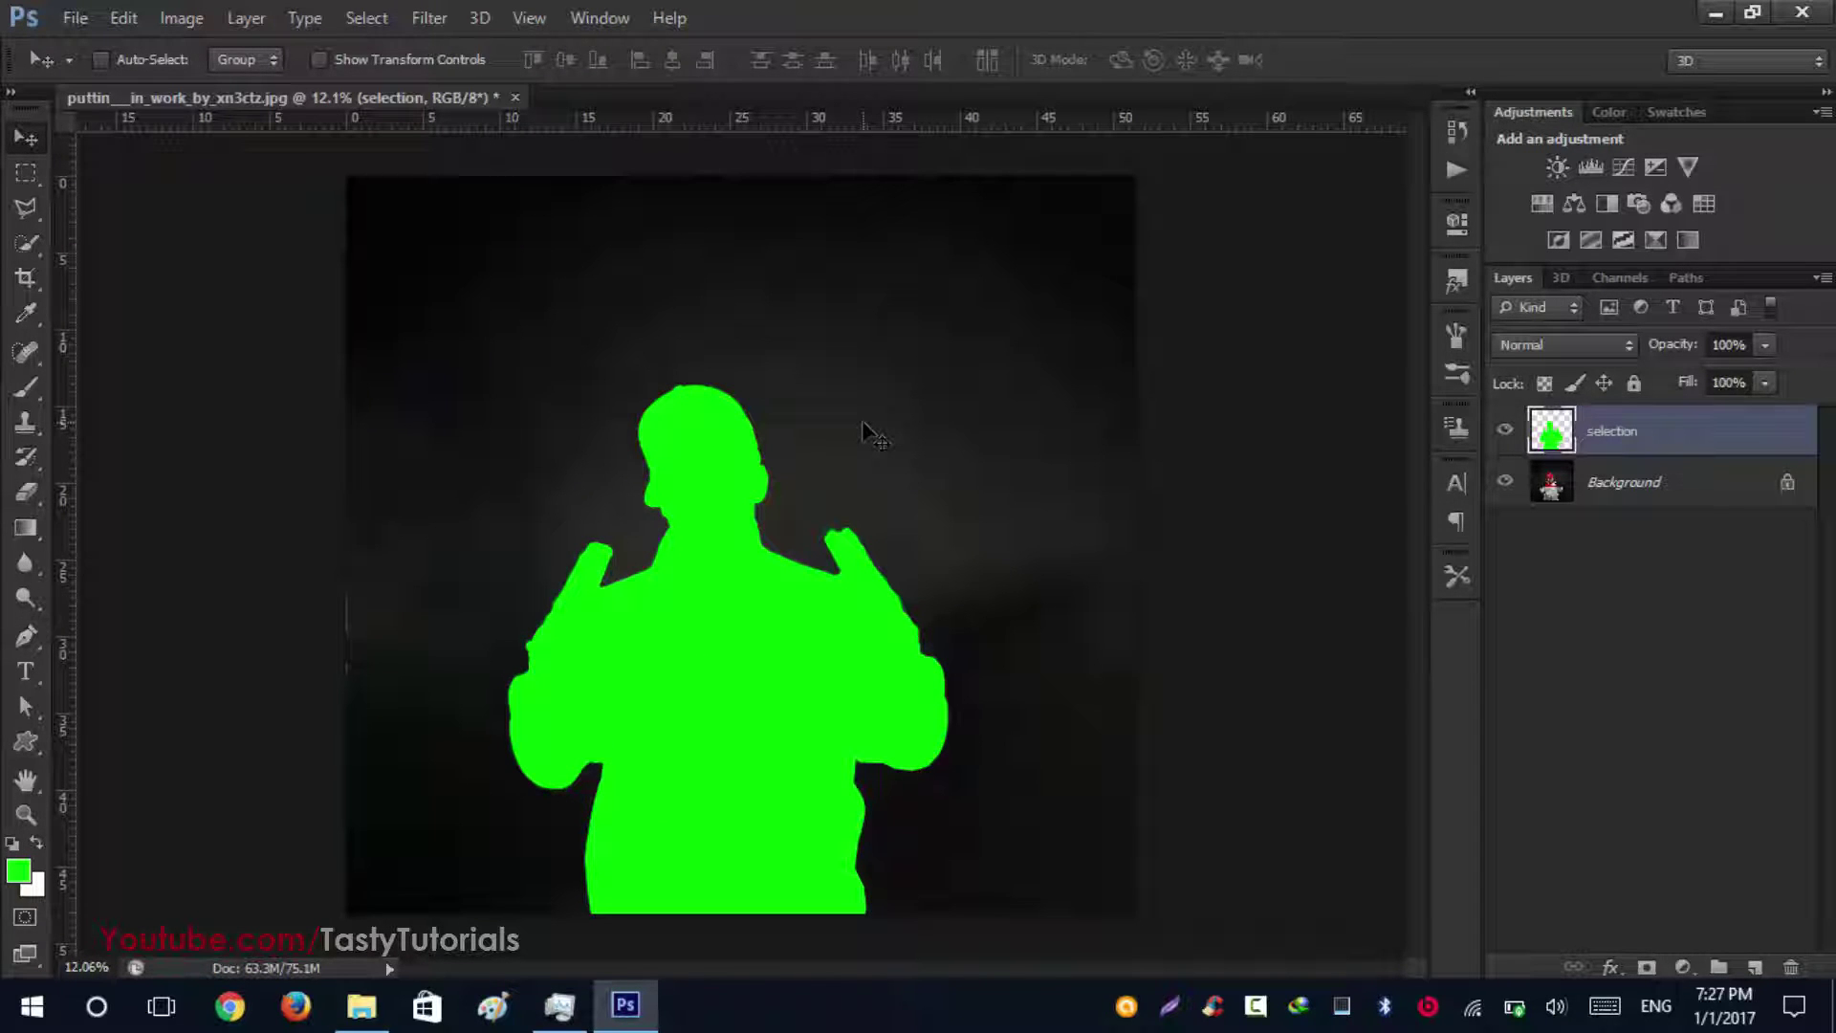
Step: Open the Actions panel and load the Dali.atn action set from file
click(596, 19)
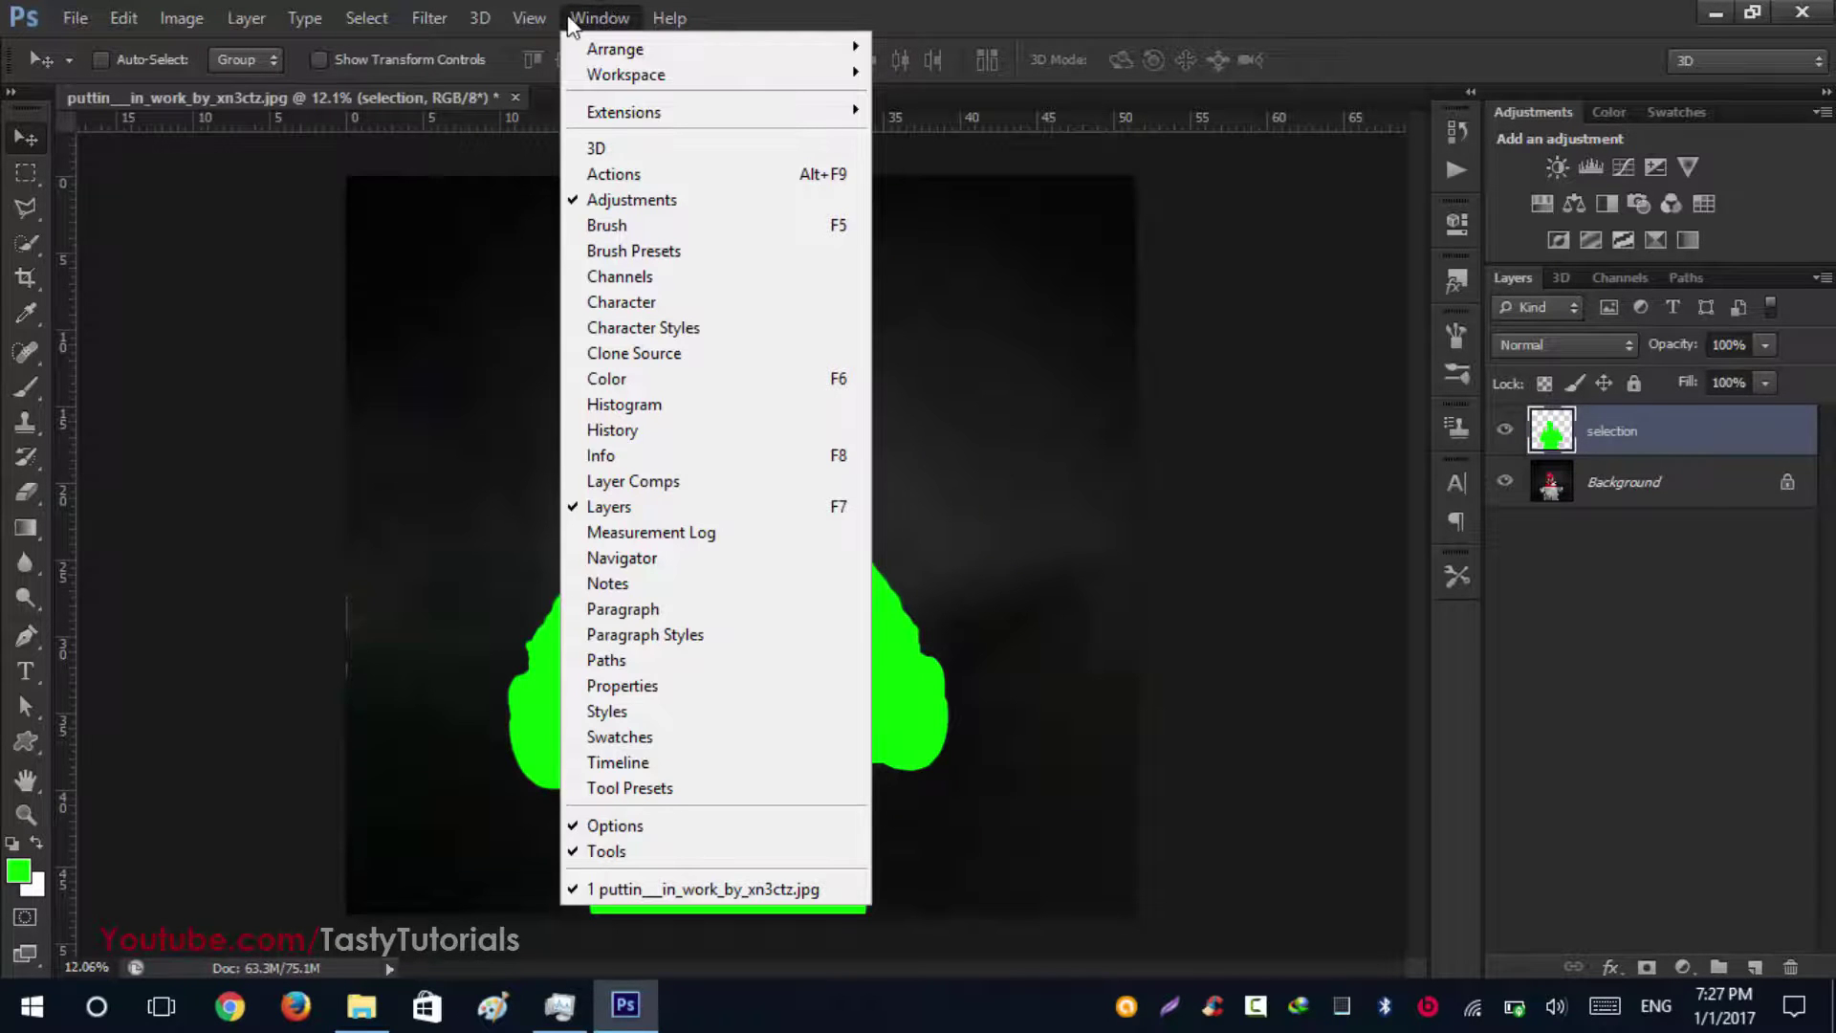
click(612, 175)
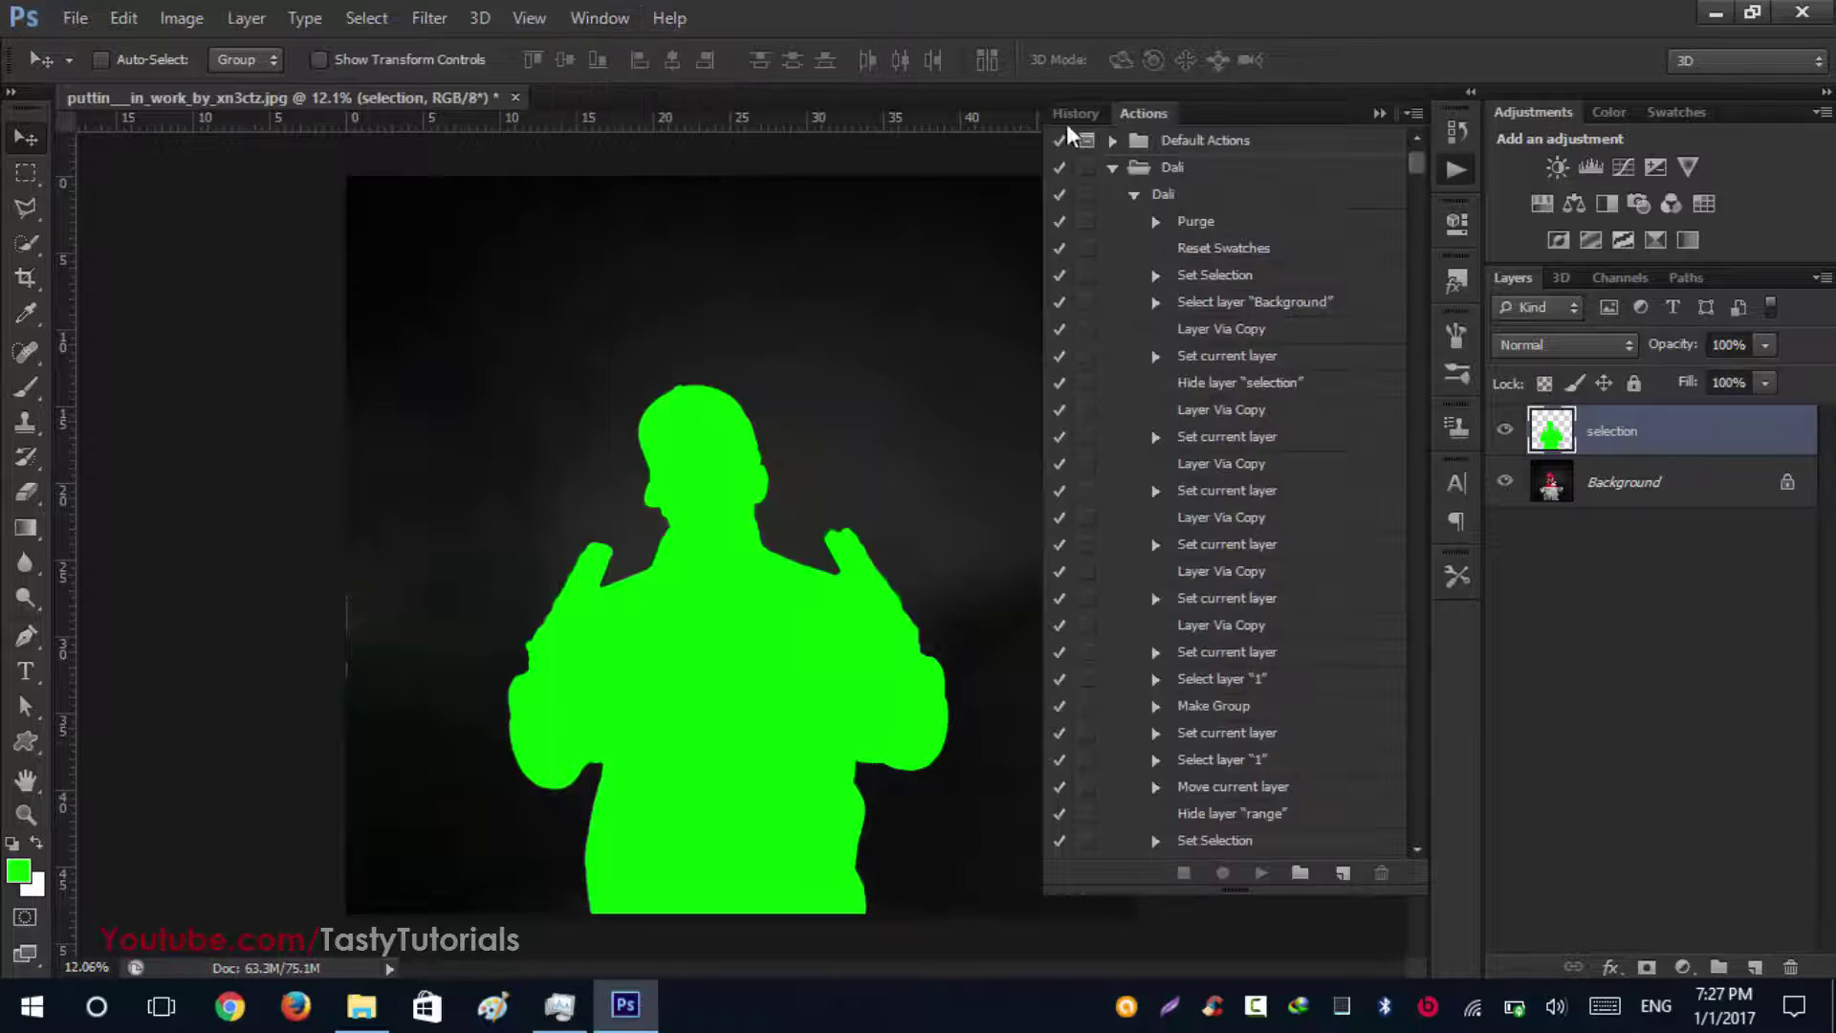
click(1132, 196)
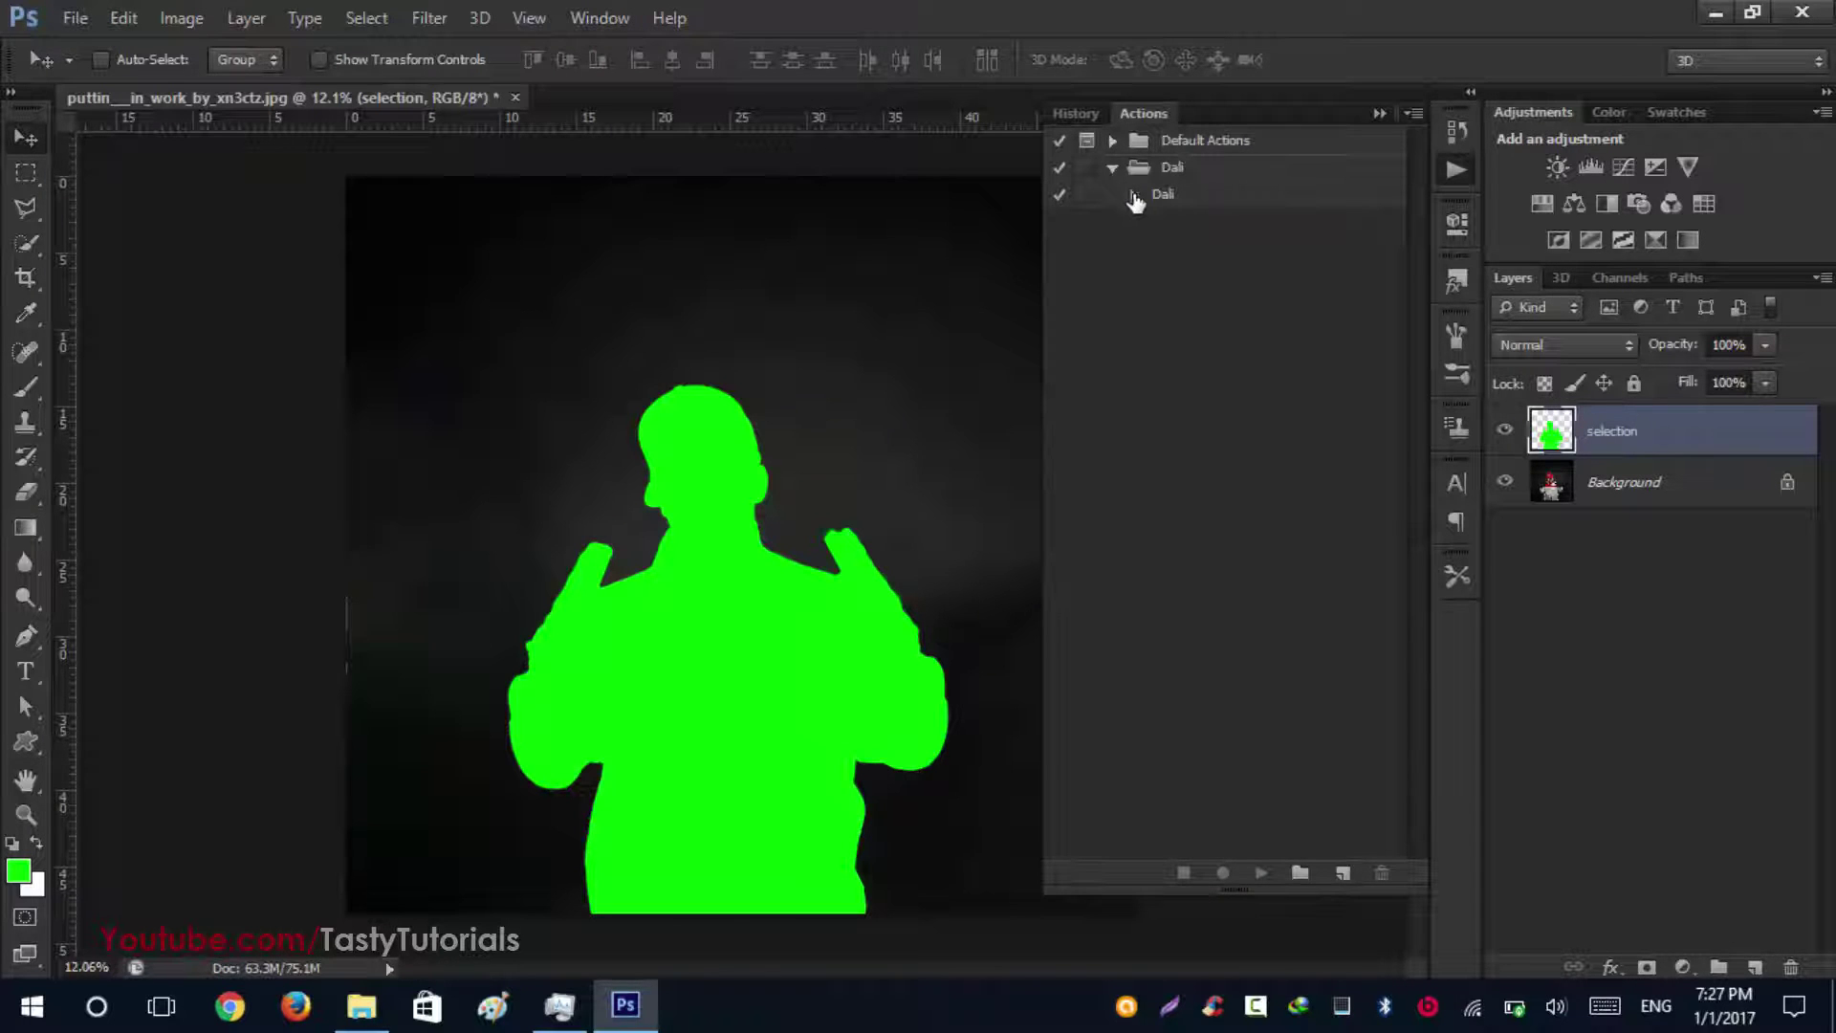
click(1412, 113)
click(1510, 588)
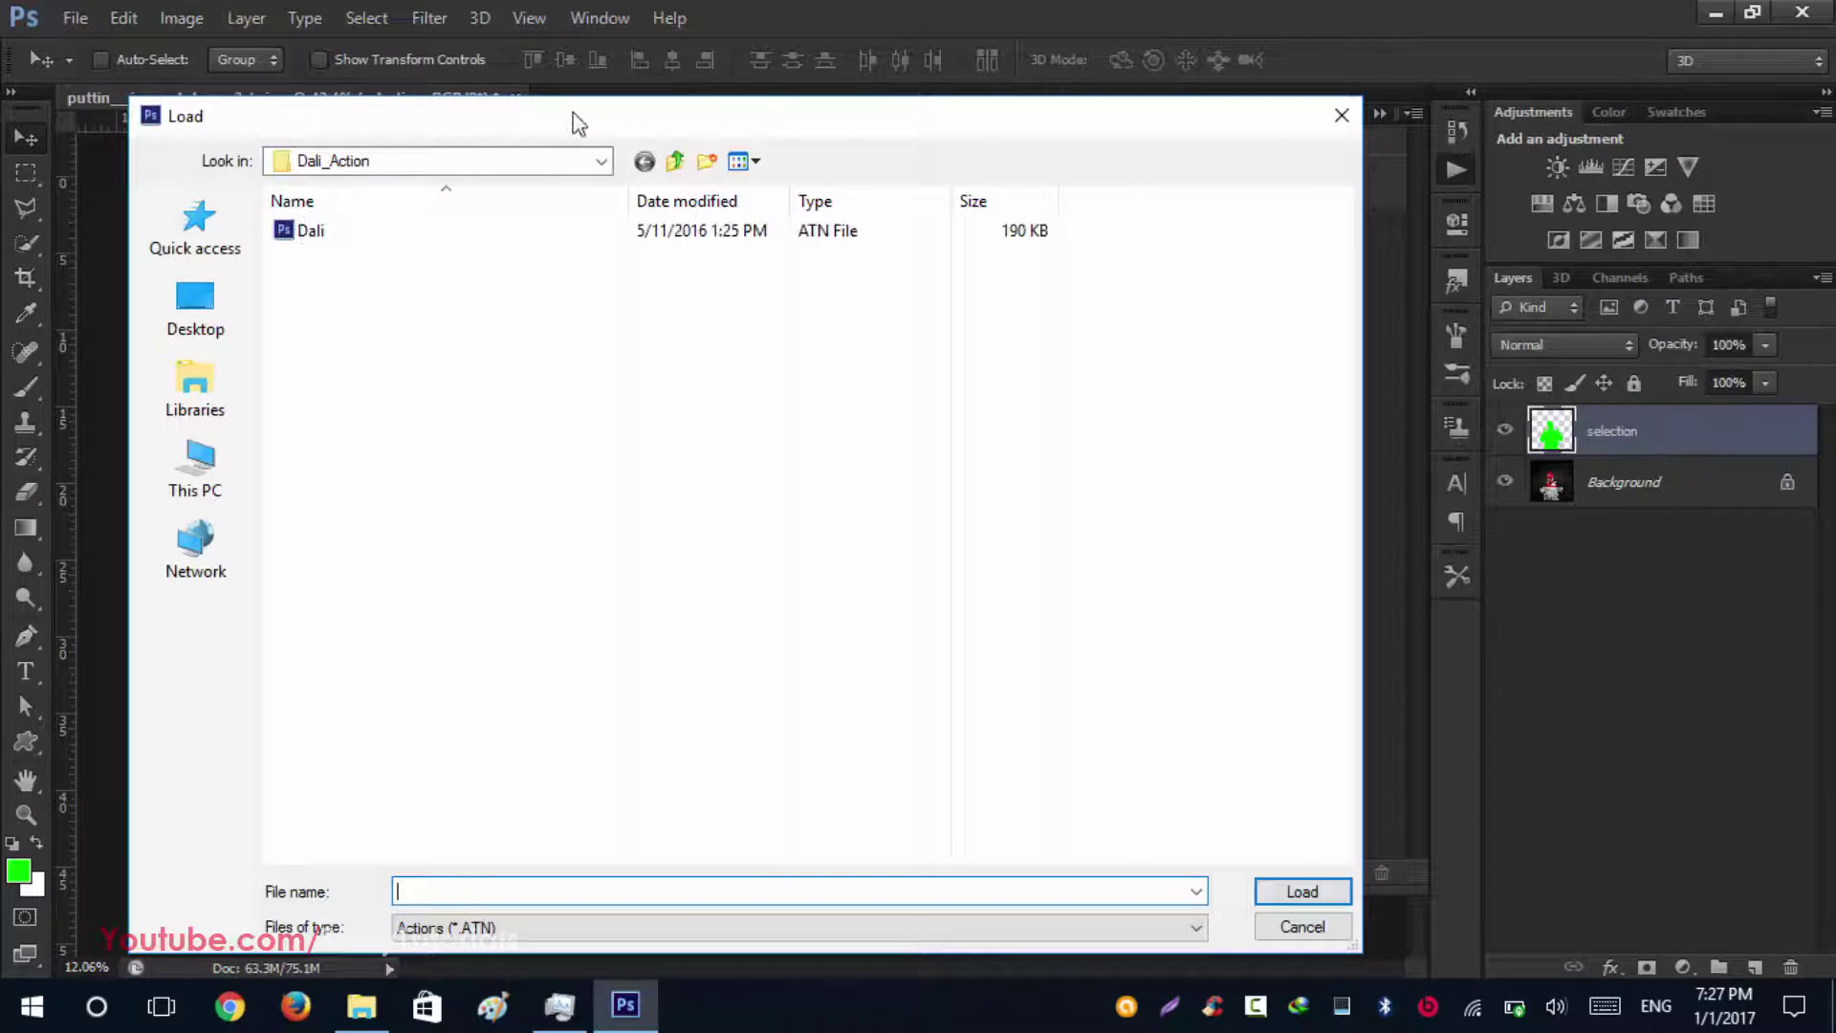
drag(579, 122, 912, 89)
click(647, 198)
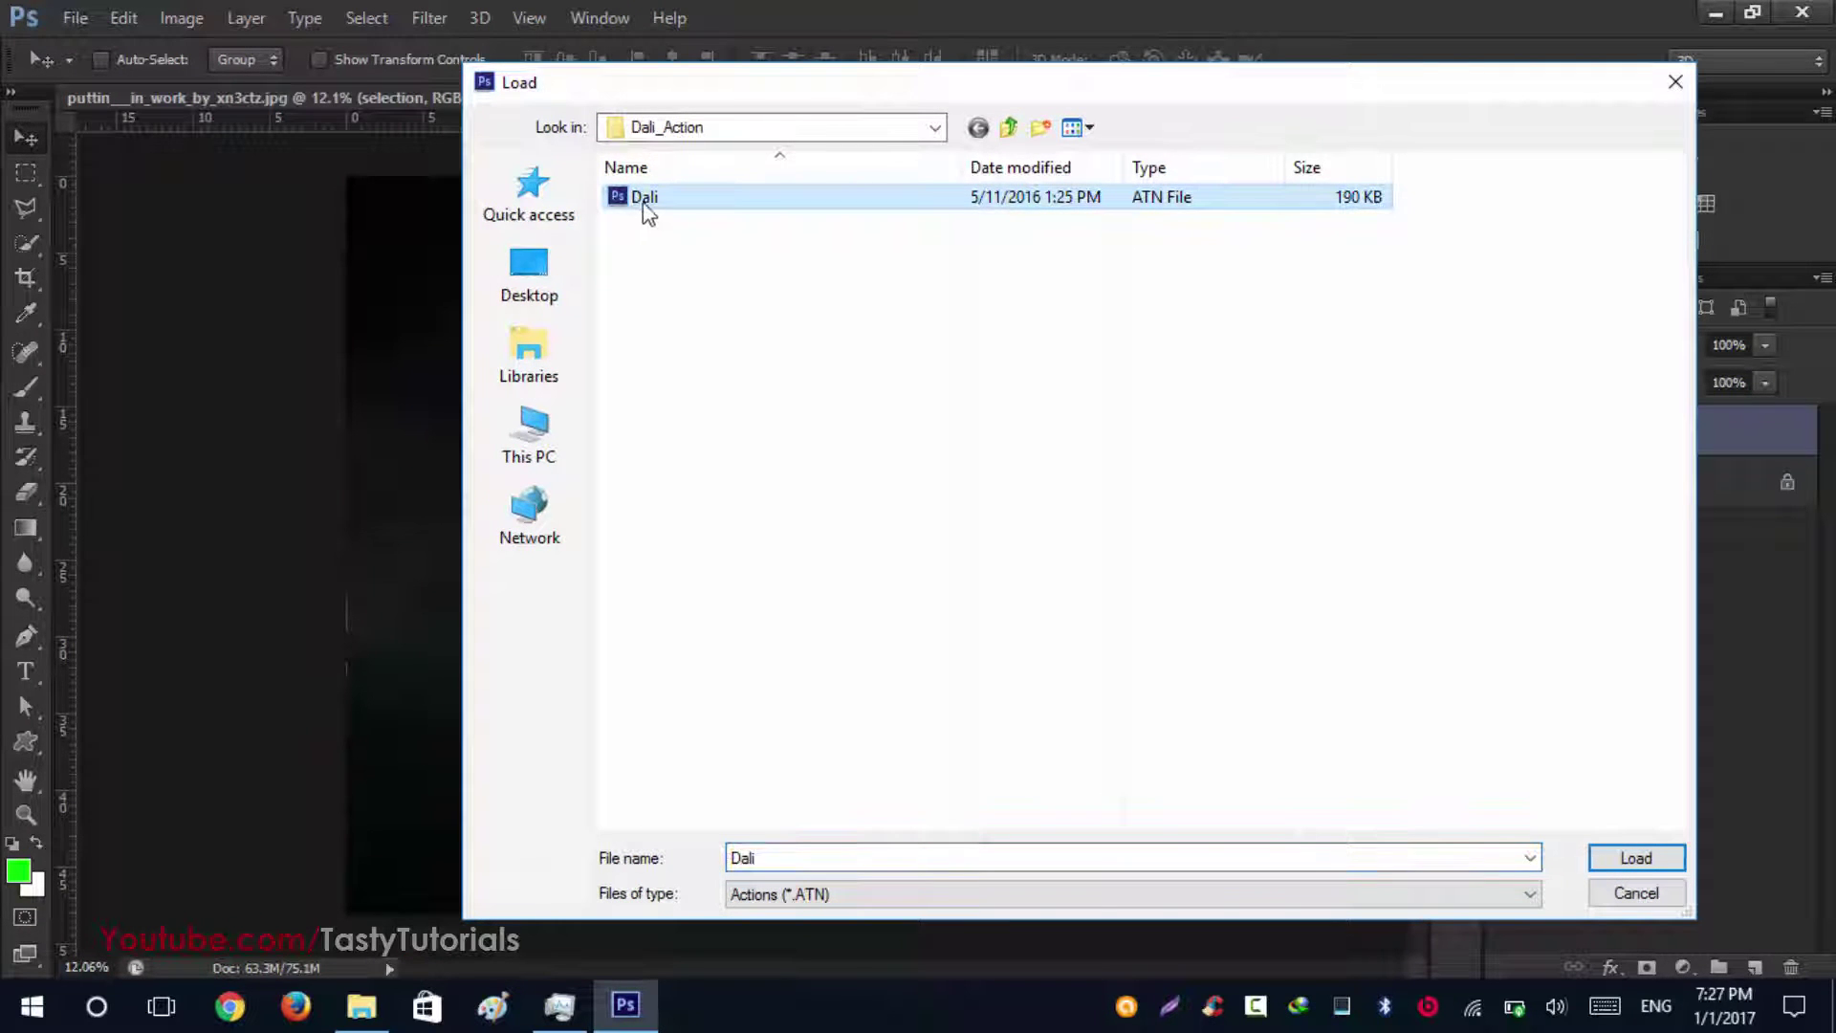
click(720, 261)
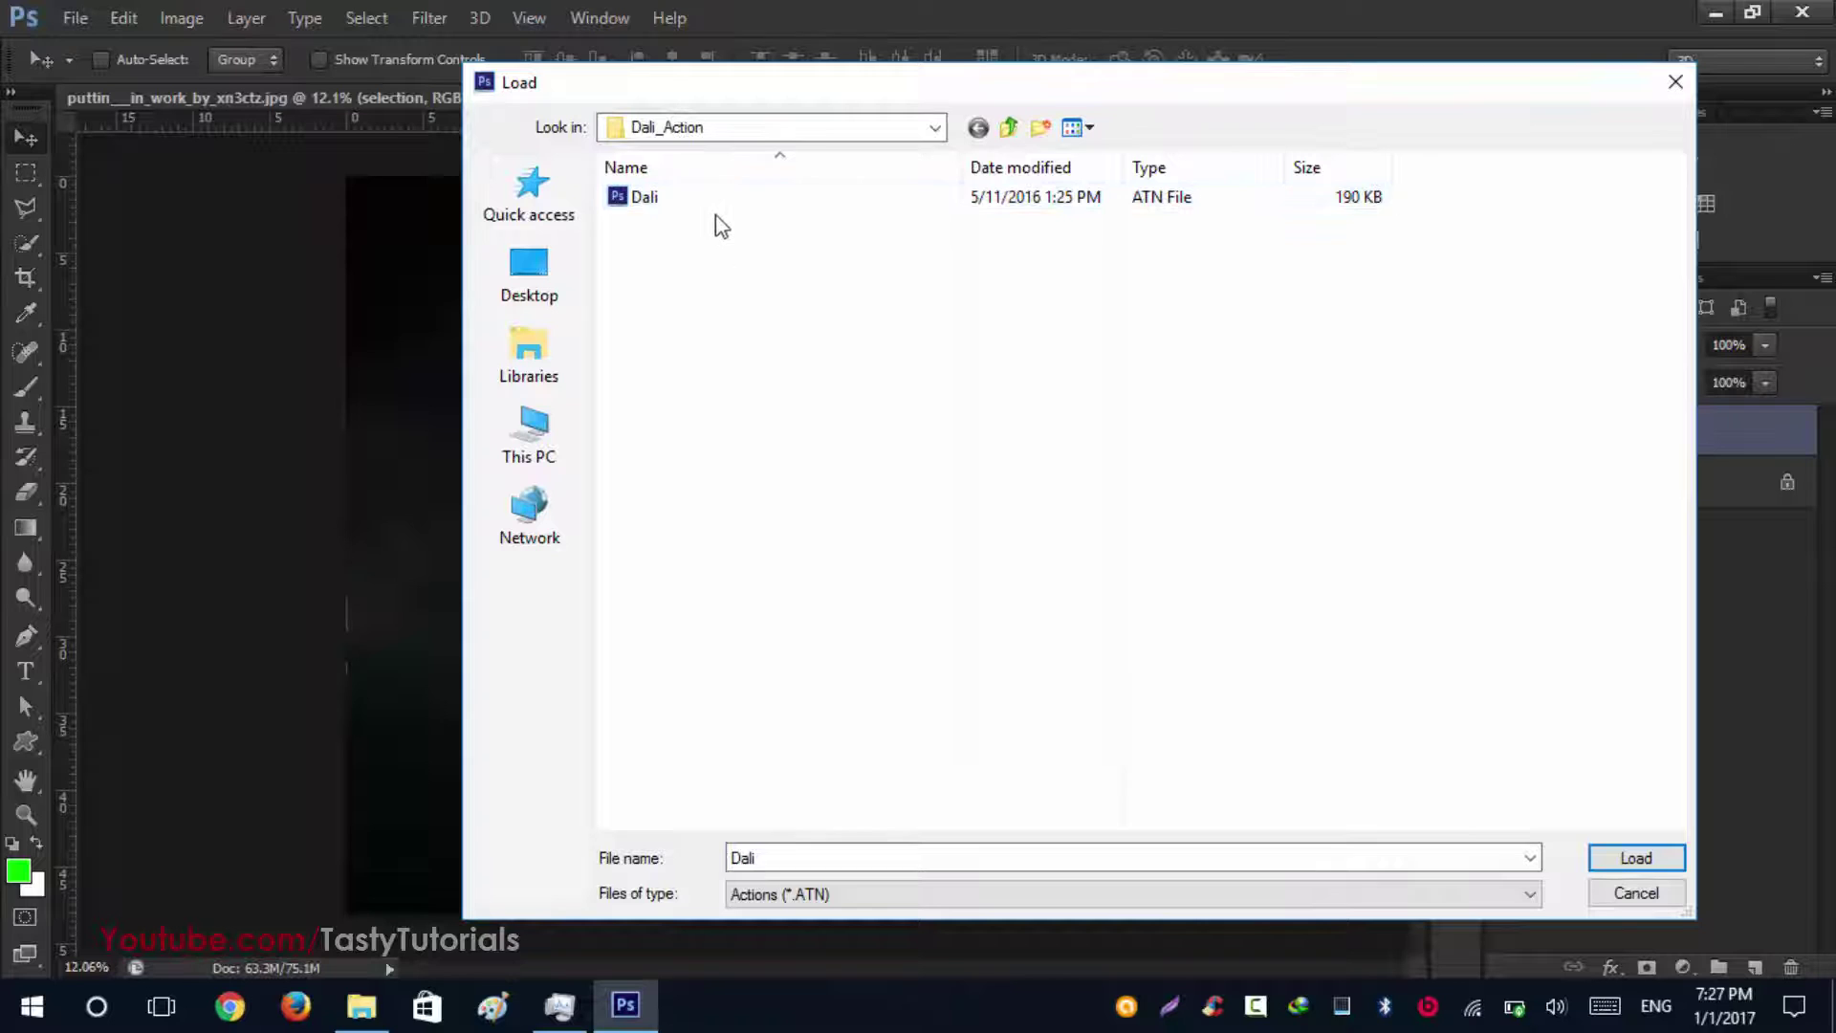
click(676, 203)
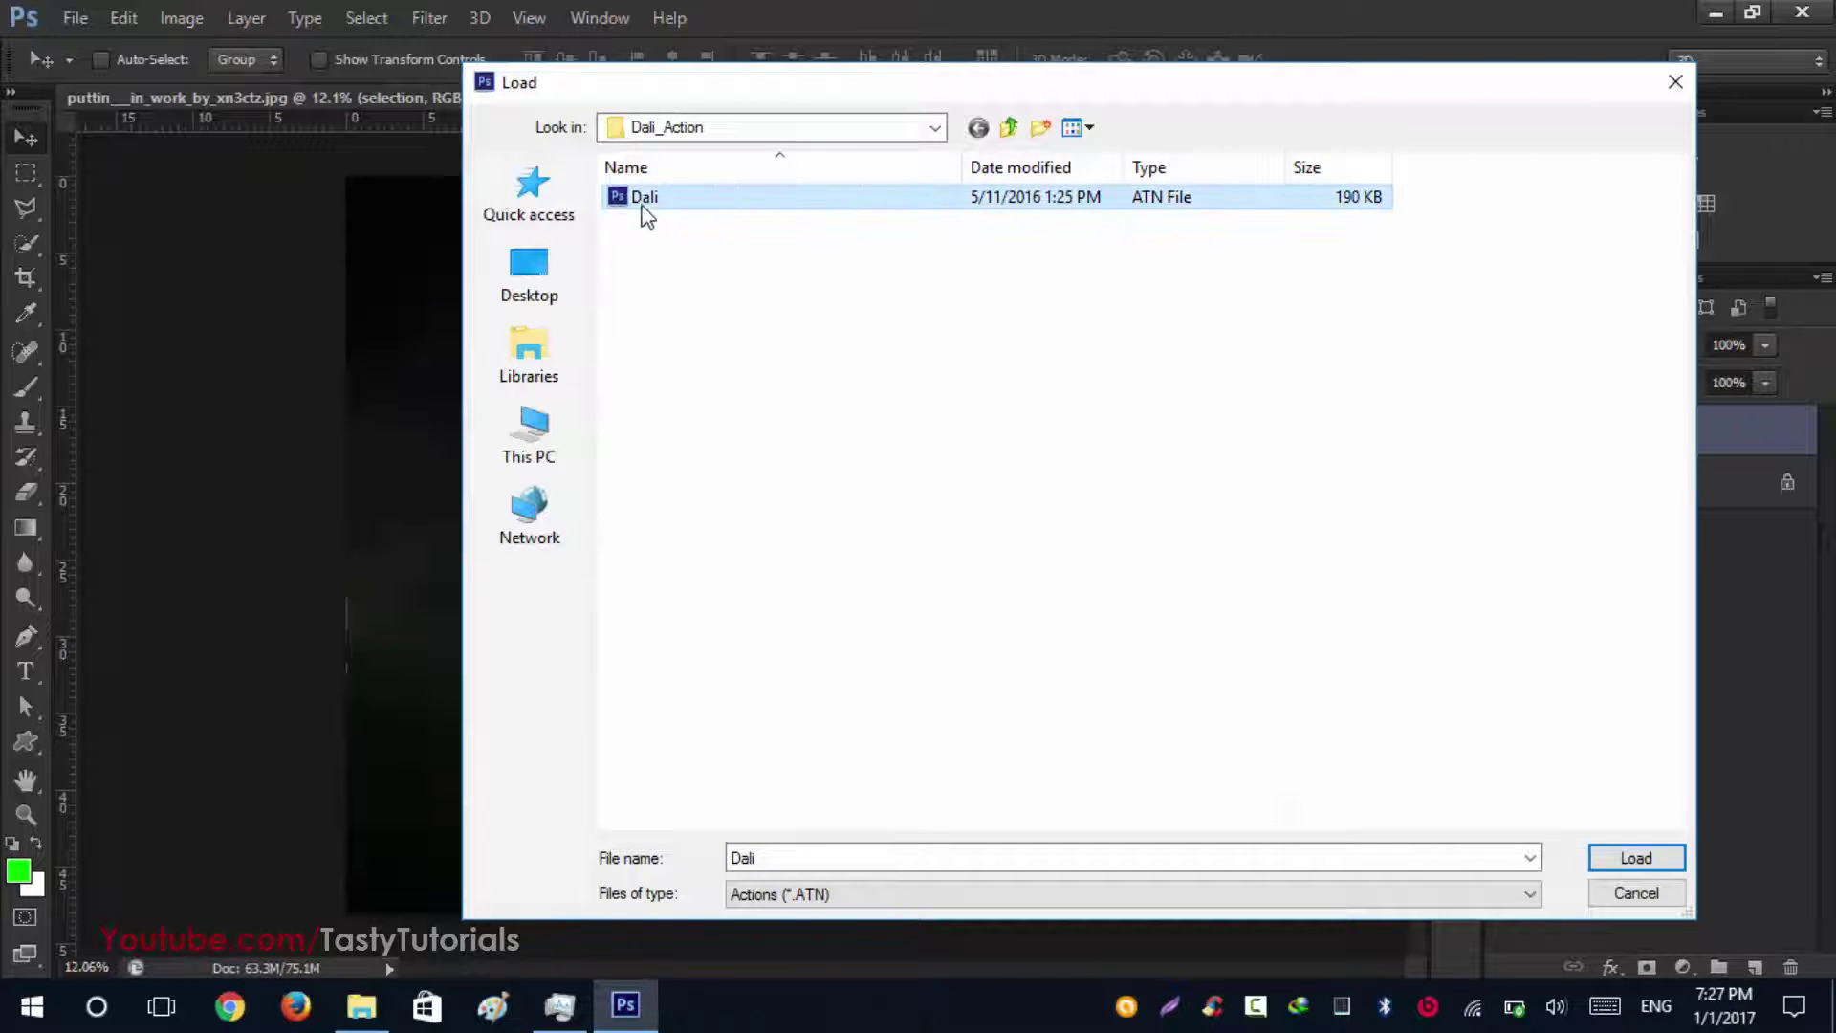
click(1637, 857)
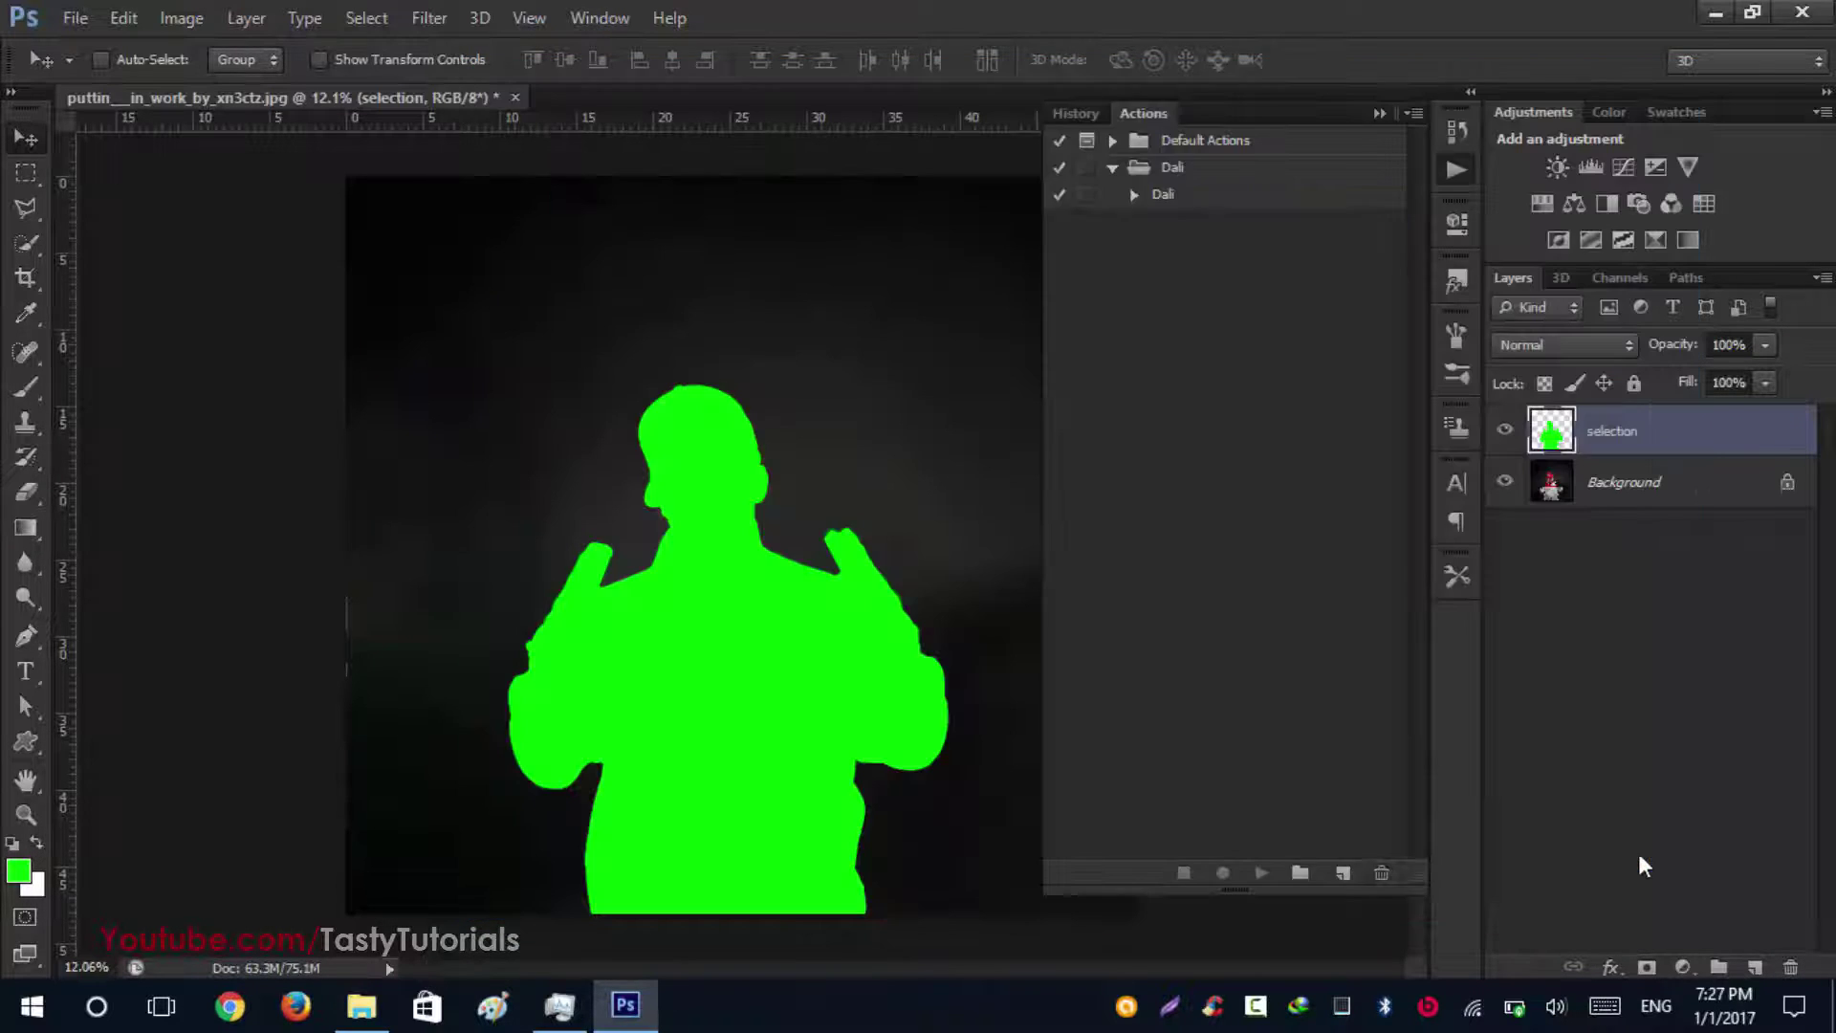
Step: Delete the duplicate Dali set and expand the remaining Dali action to show its steps
click(1168, 170)
click(1381, 873)
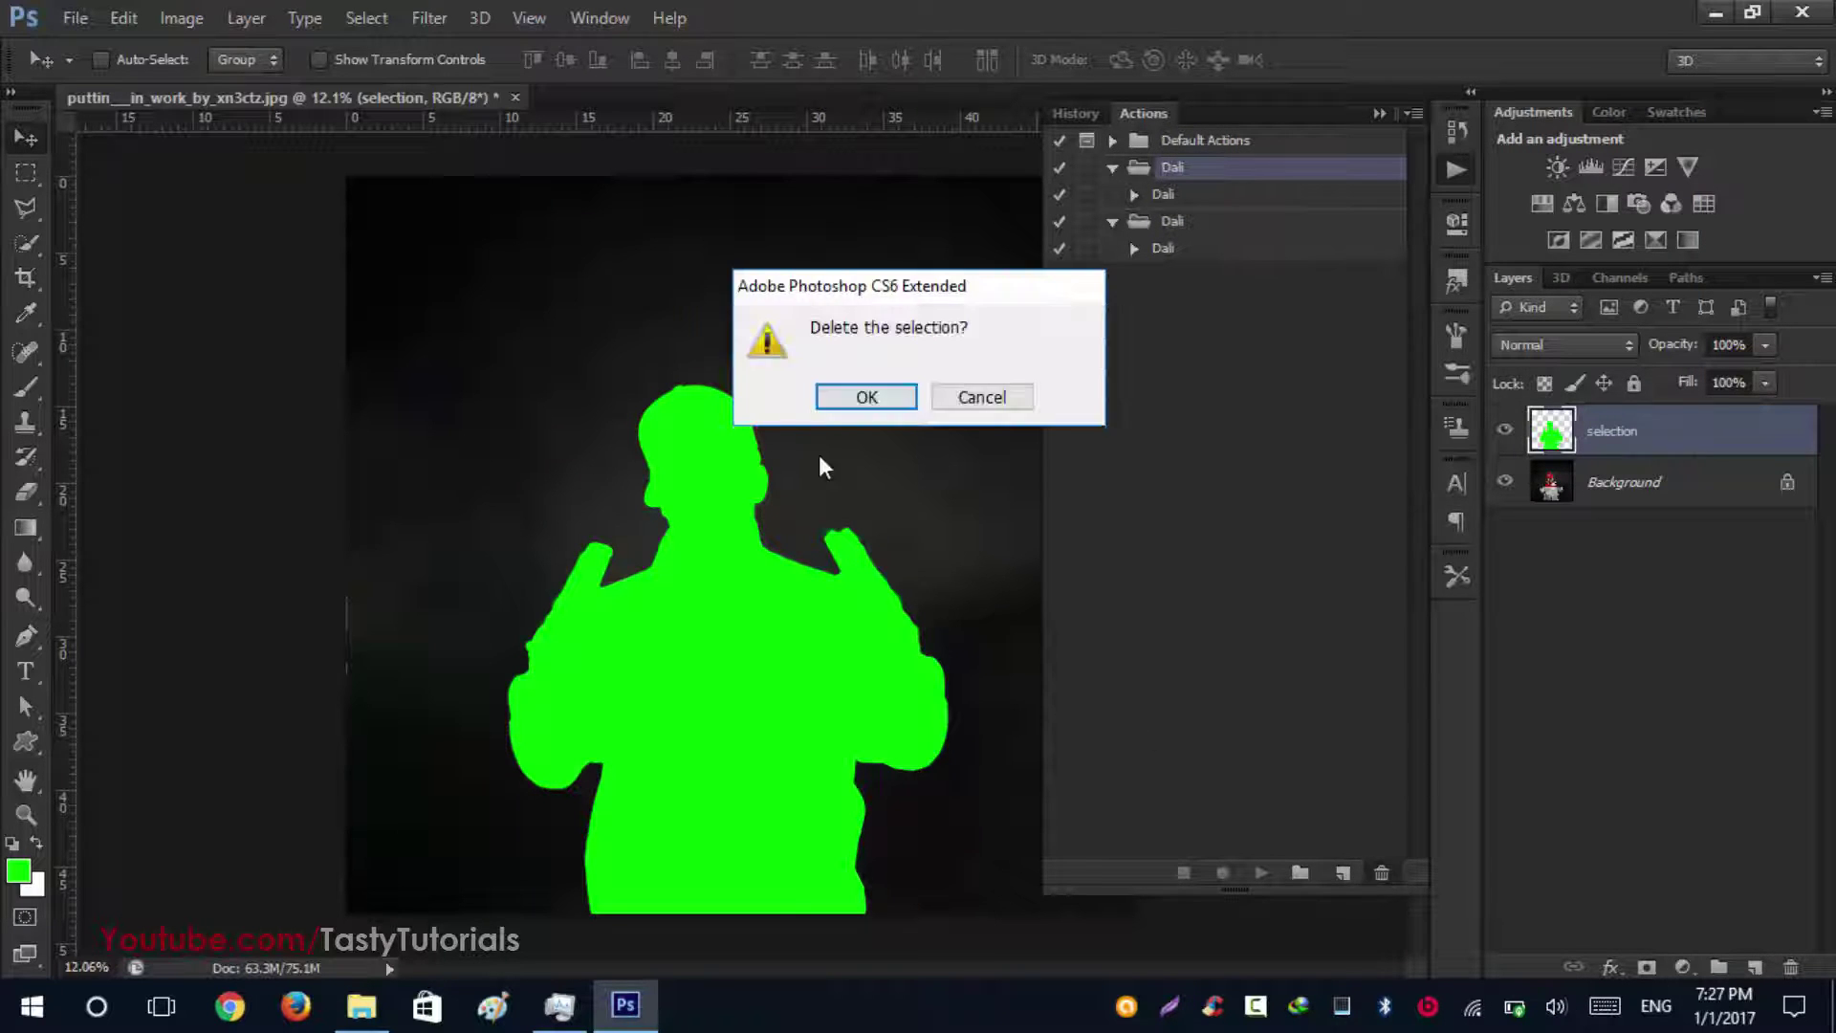
click(859, 393)
click(1138, 201)
click(1134, 196)
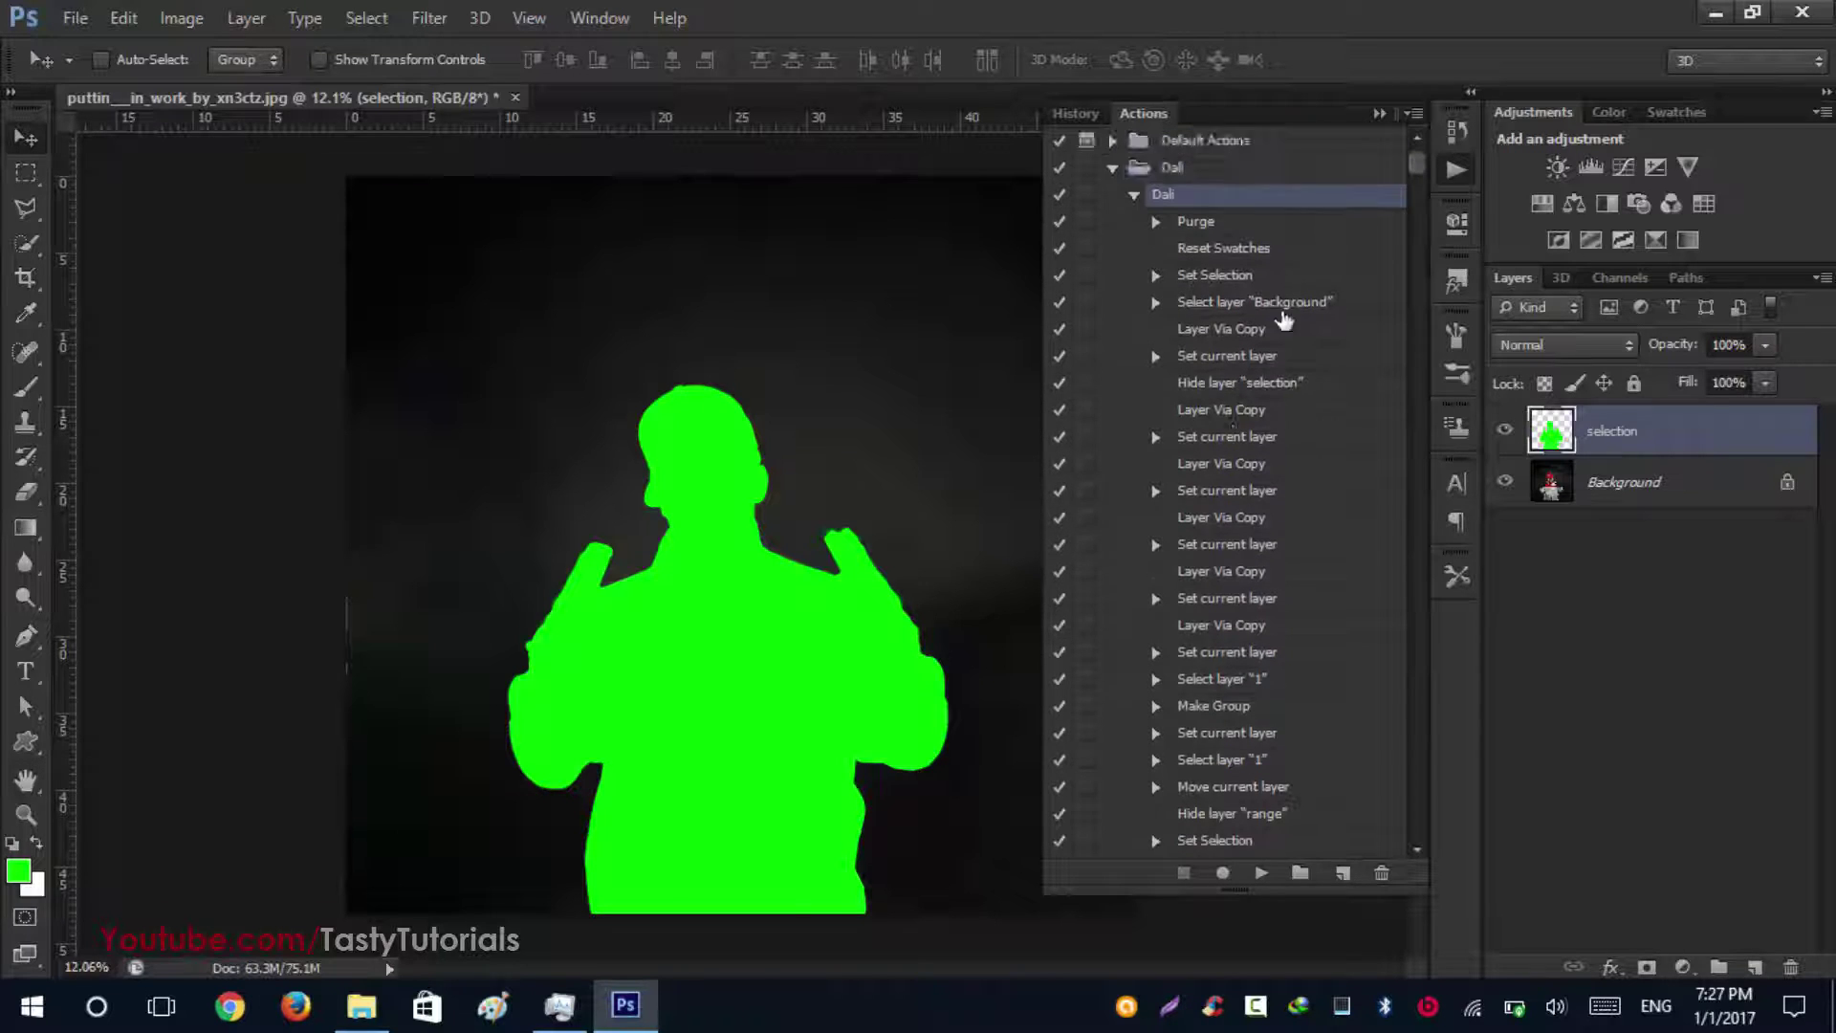
drag(1419, 167, 1419, 129)
Step: Run Edit > Purge > All, then select the Dali action in the Actions panel
click(123, 17)
mouse_move(486, 708)
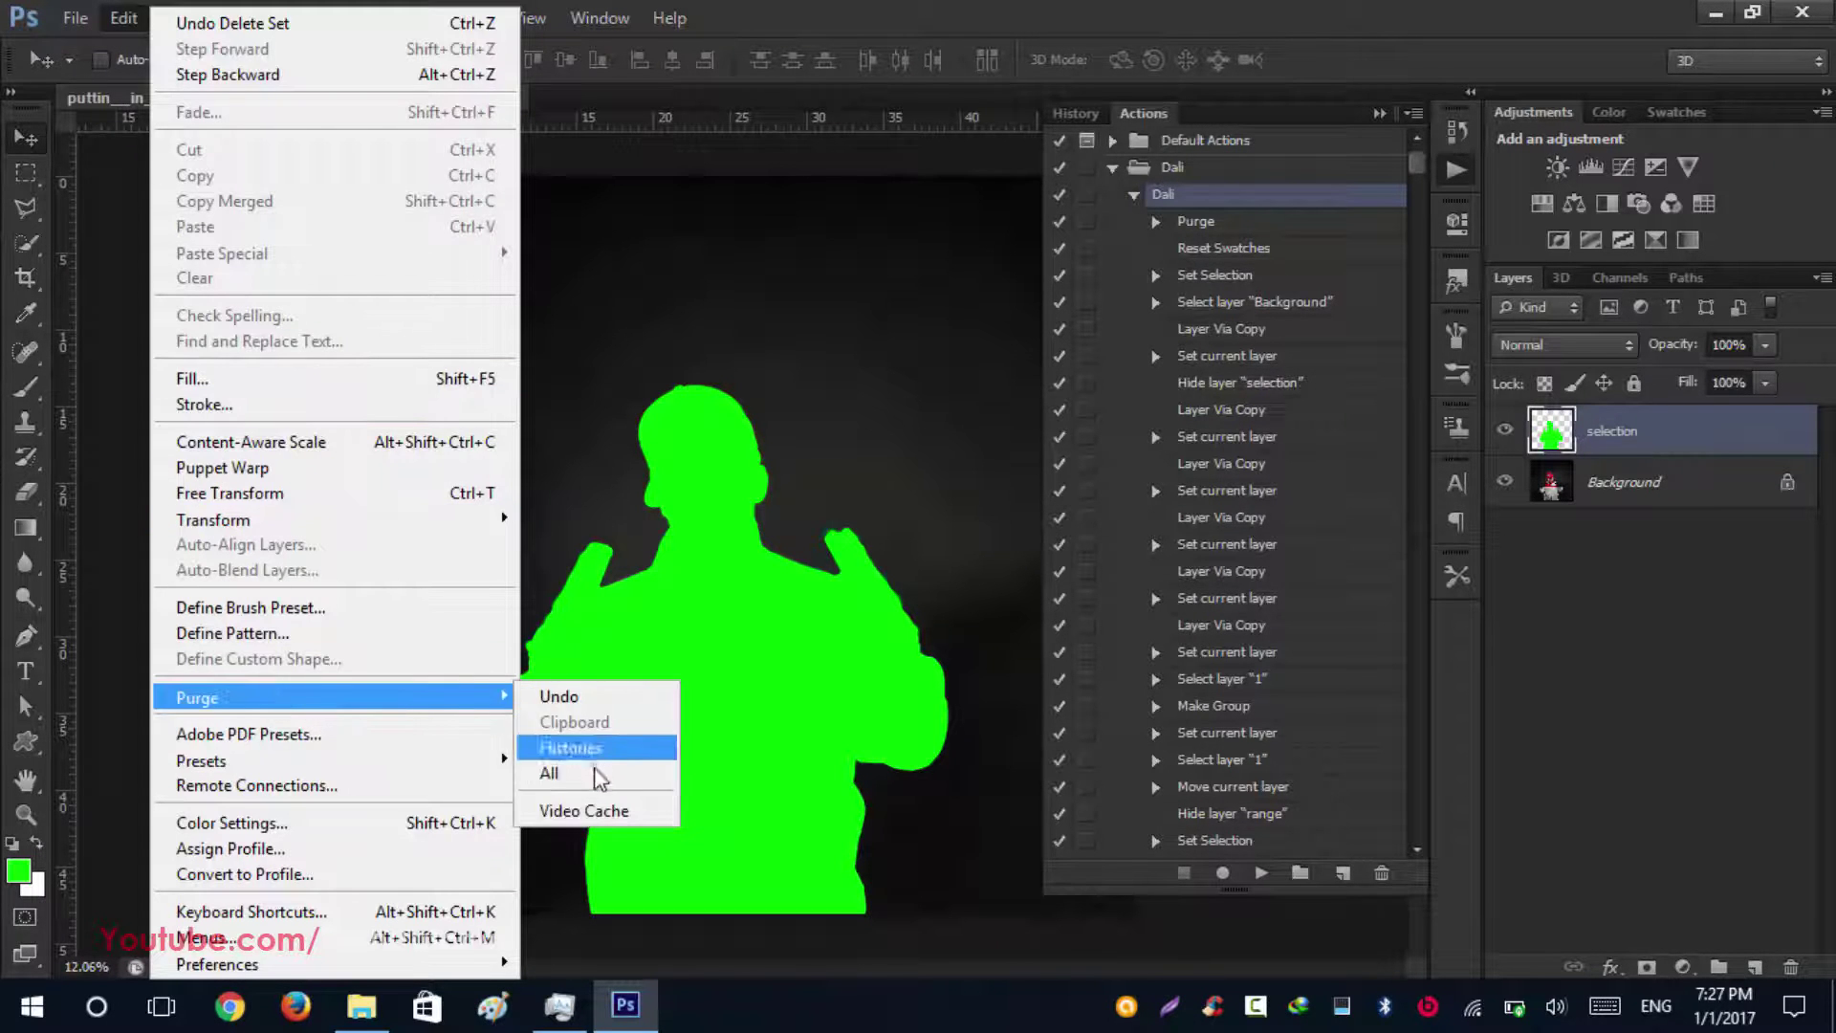
click(550, 772)
click(856, 399)
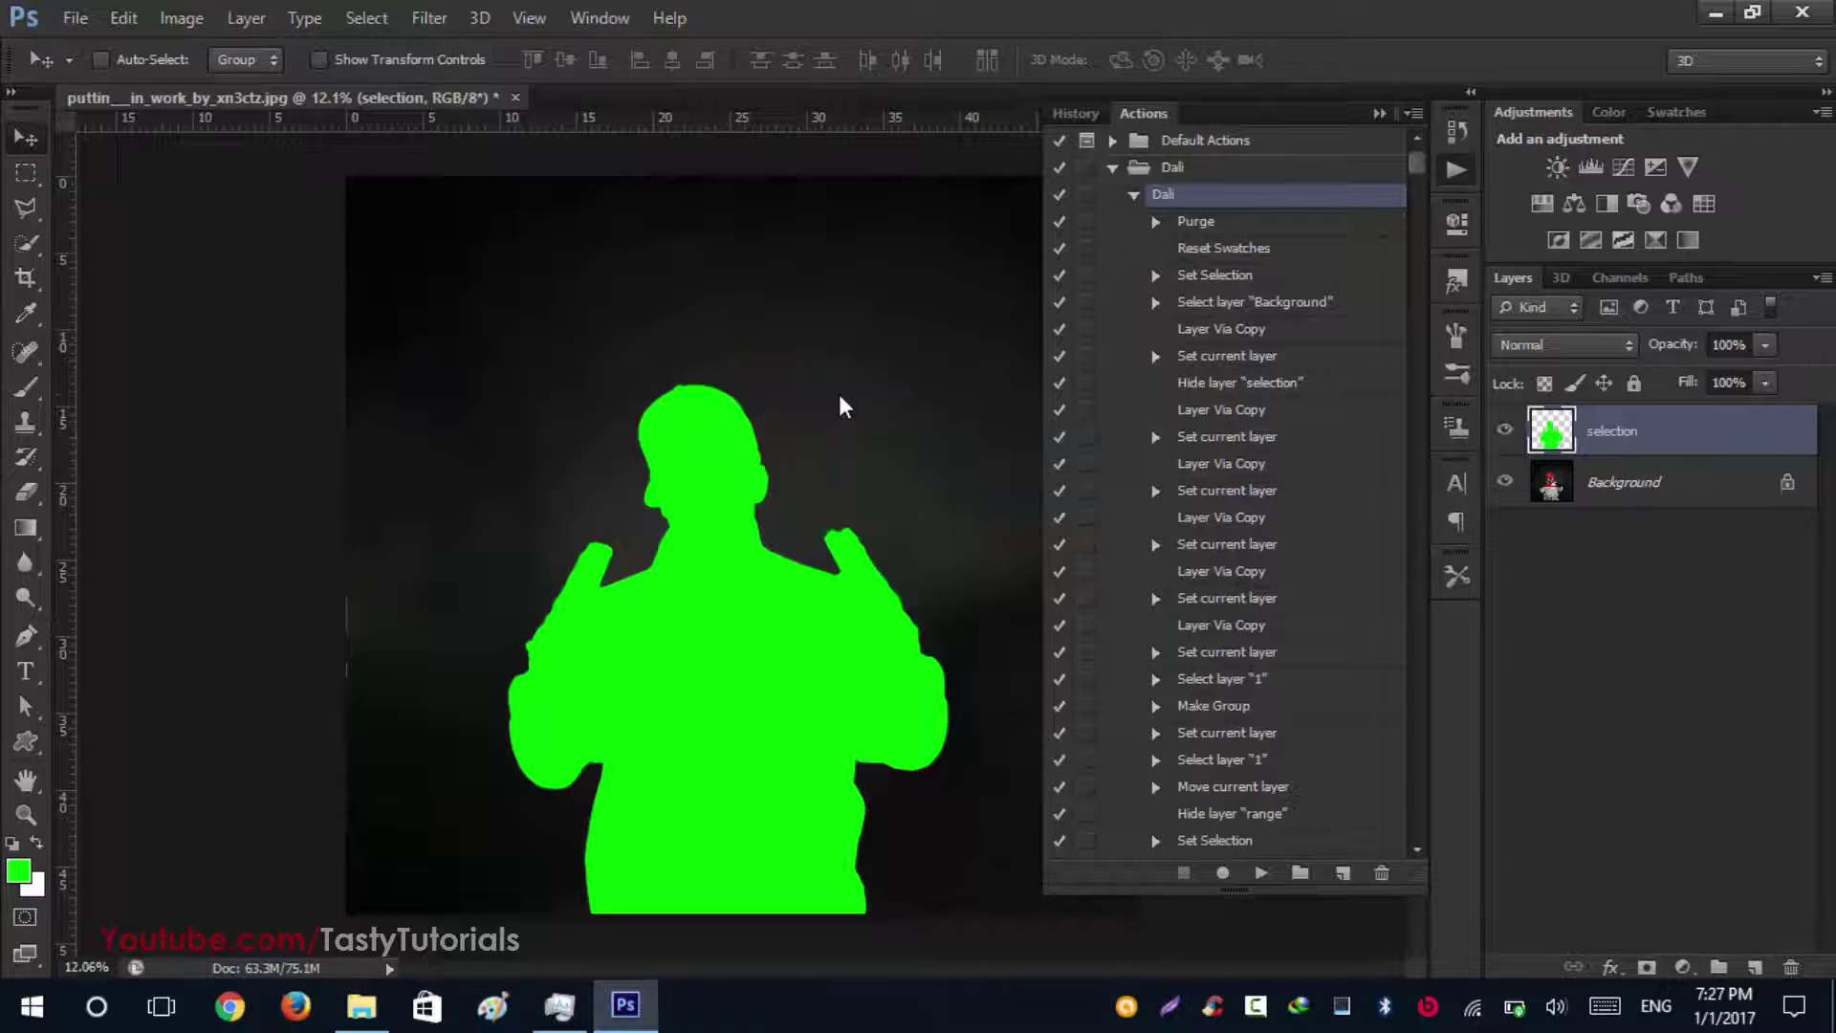
scroll(803, 430, down, 3)
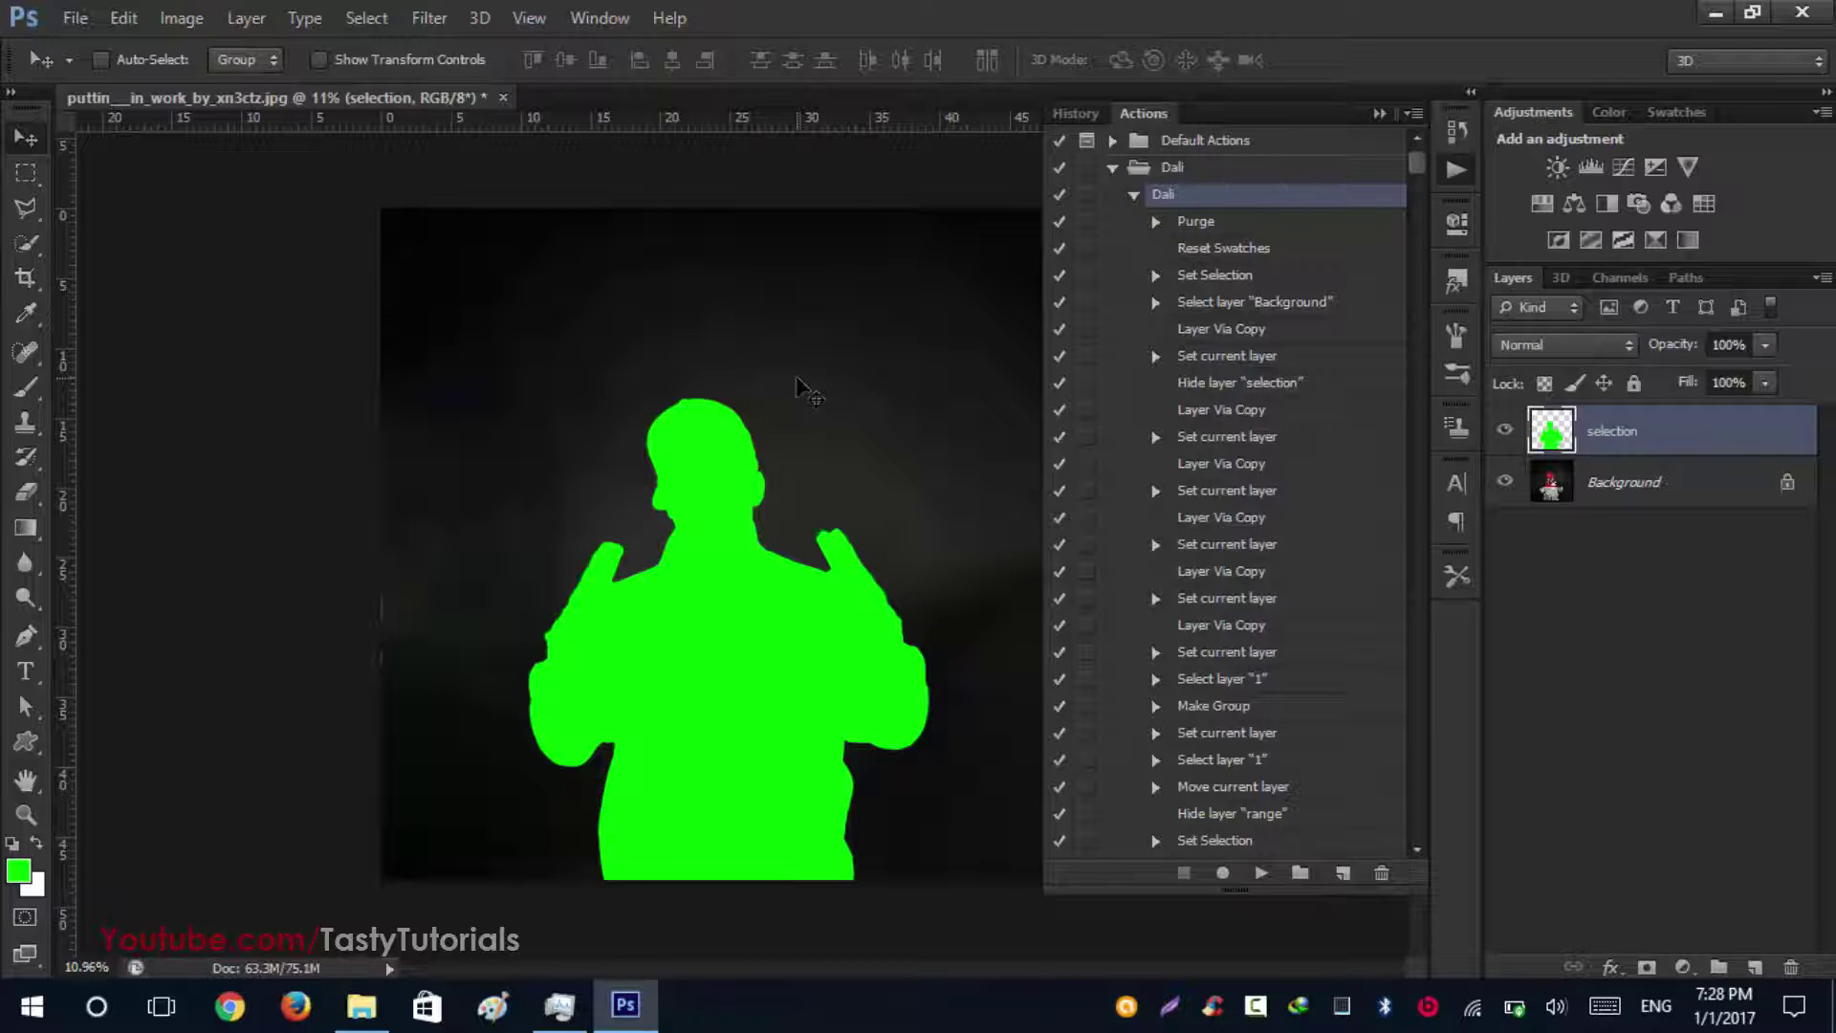
click(1211, 223)
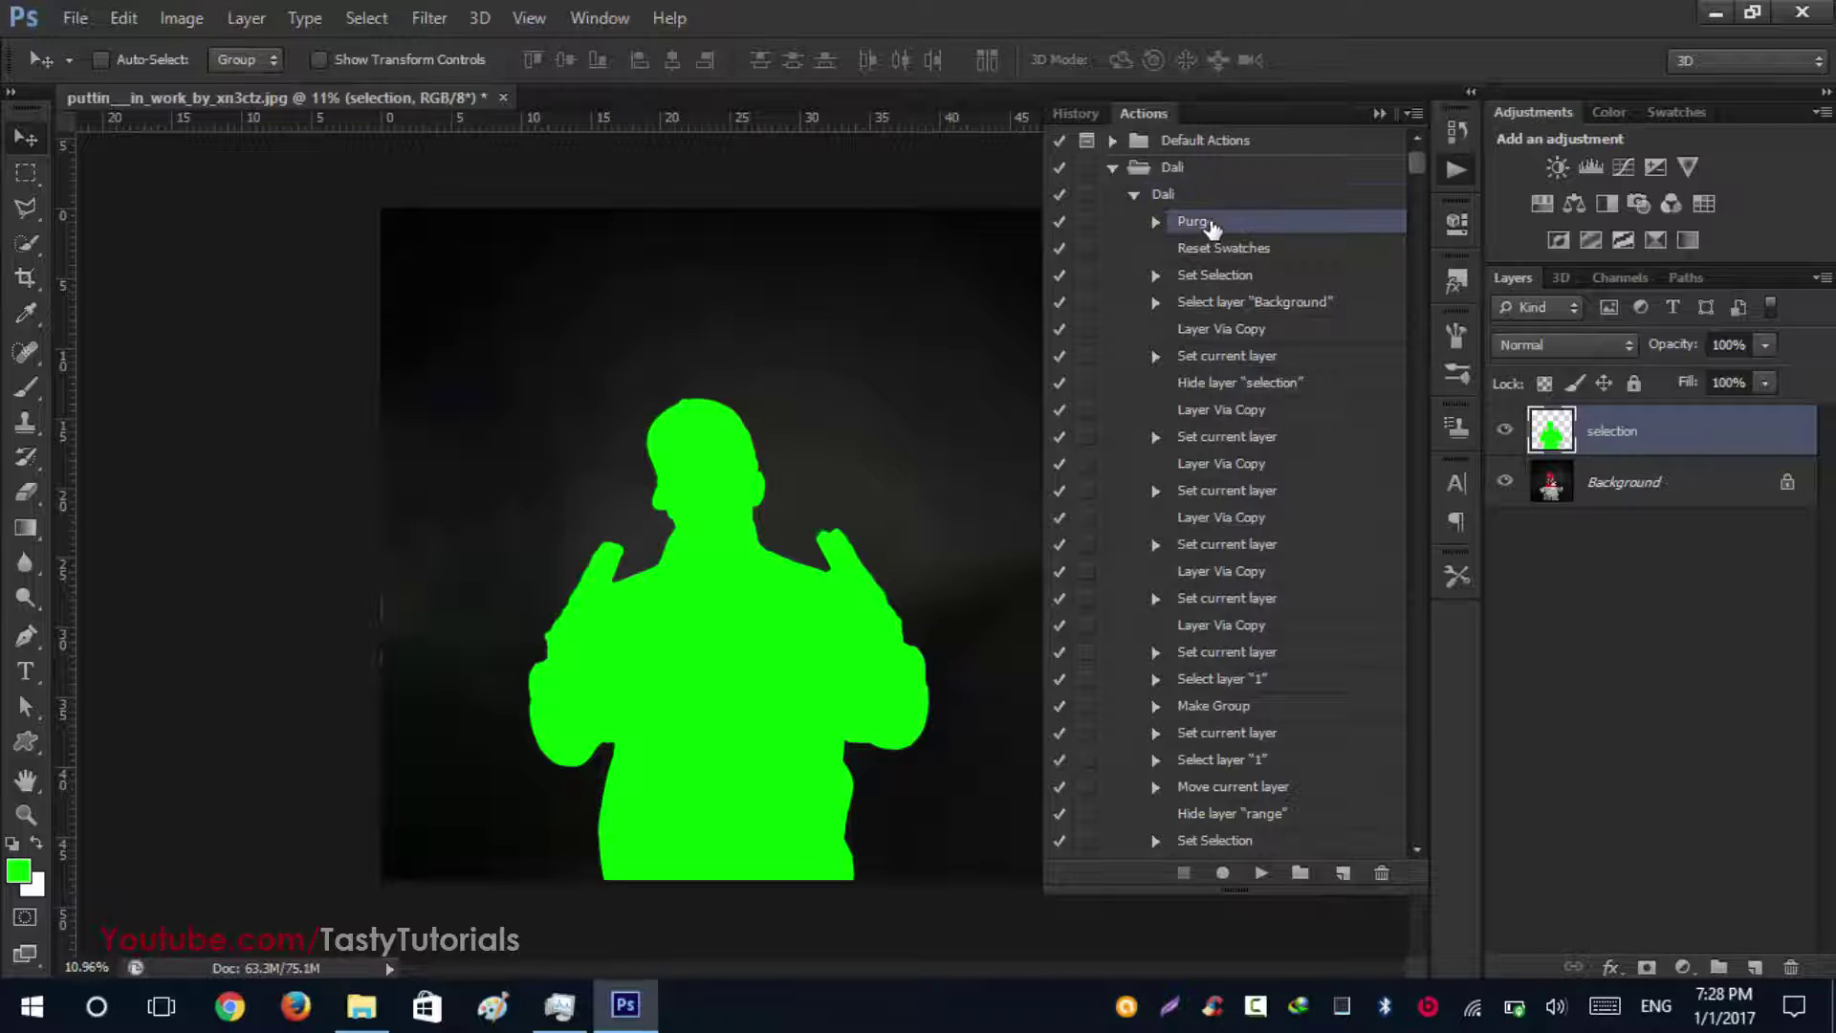
click(1167, 196)
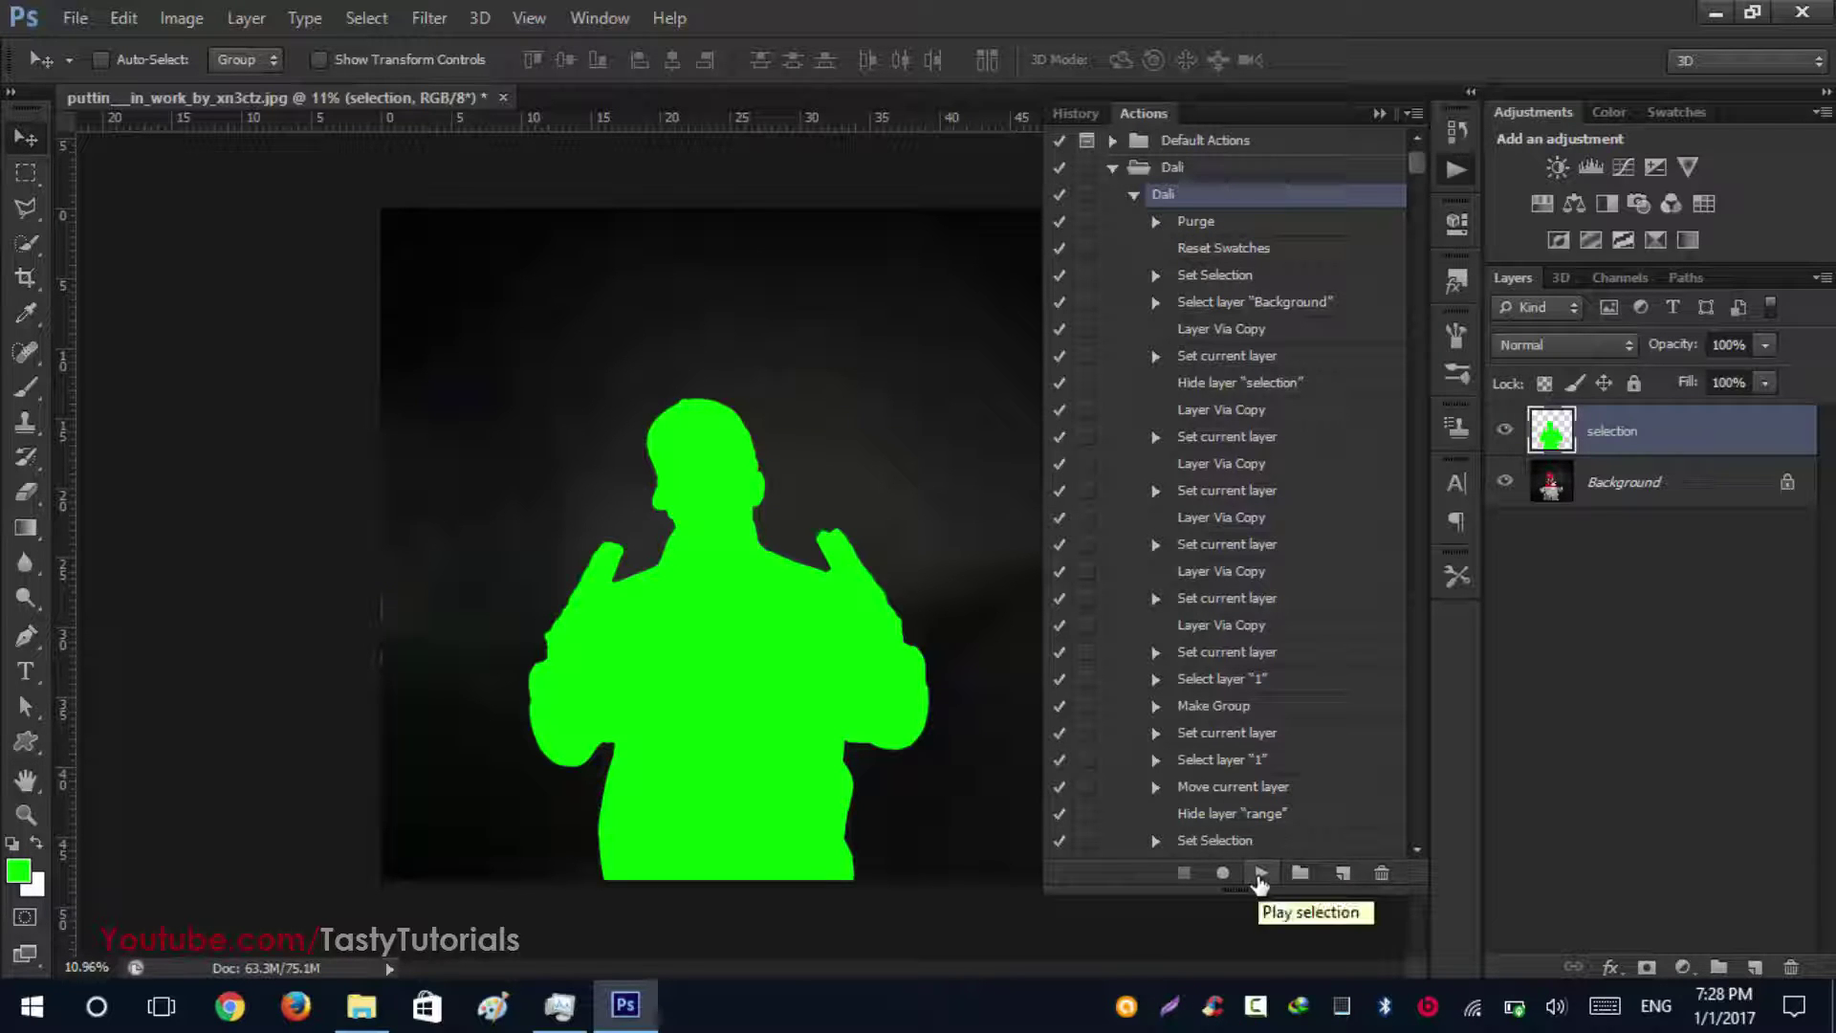
Step: Play the Dali action on the photo of the man in the red NY cap
click(1260, 874)
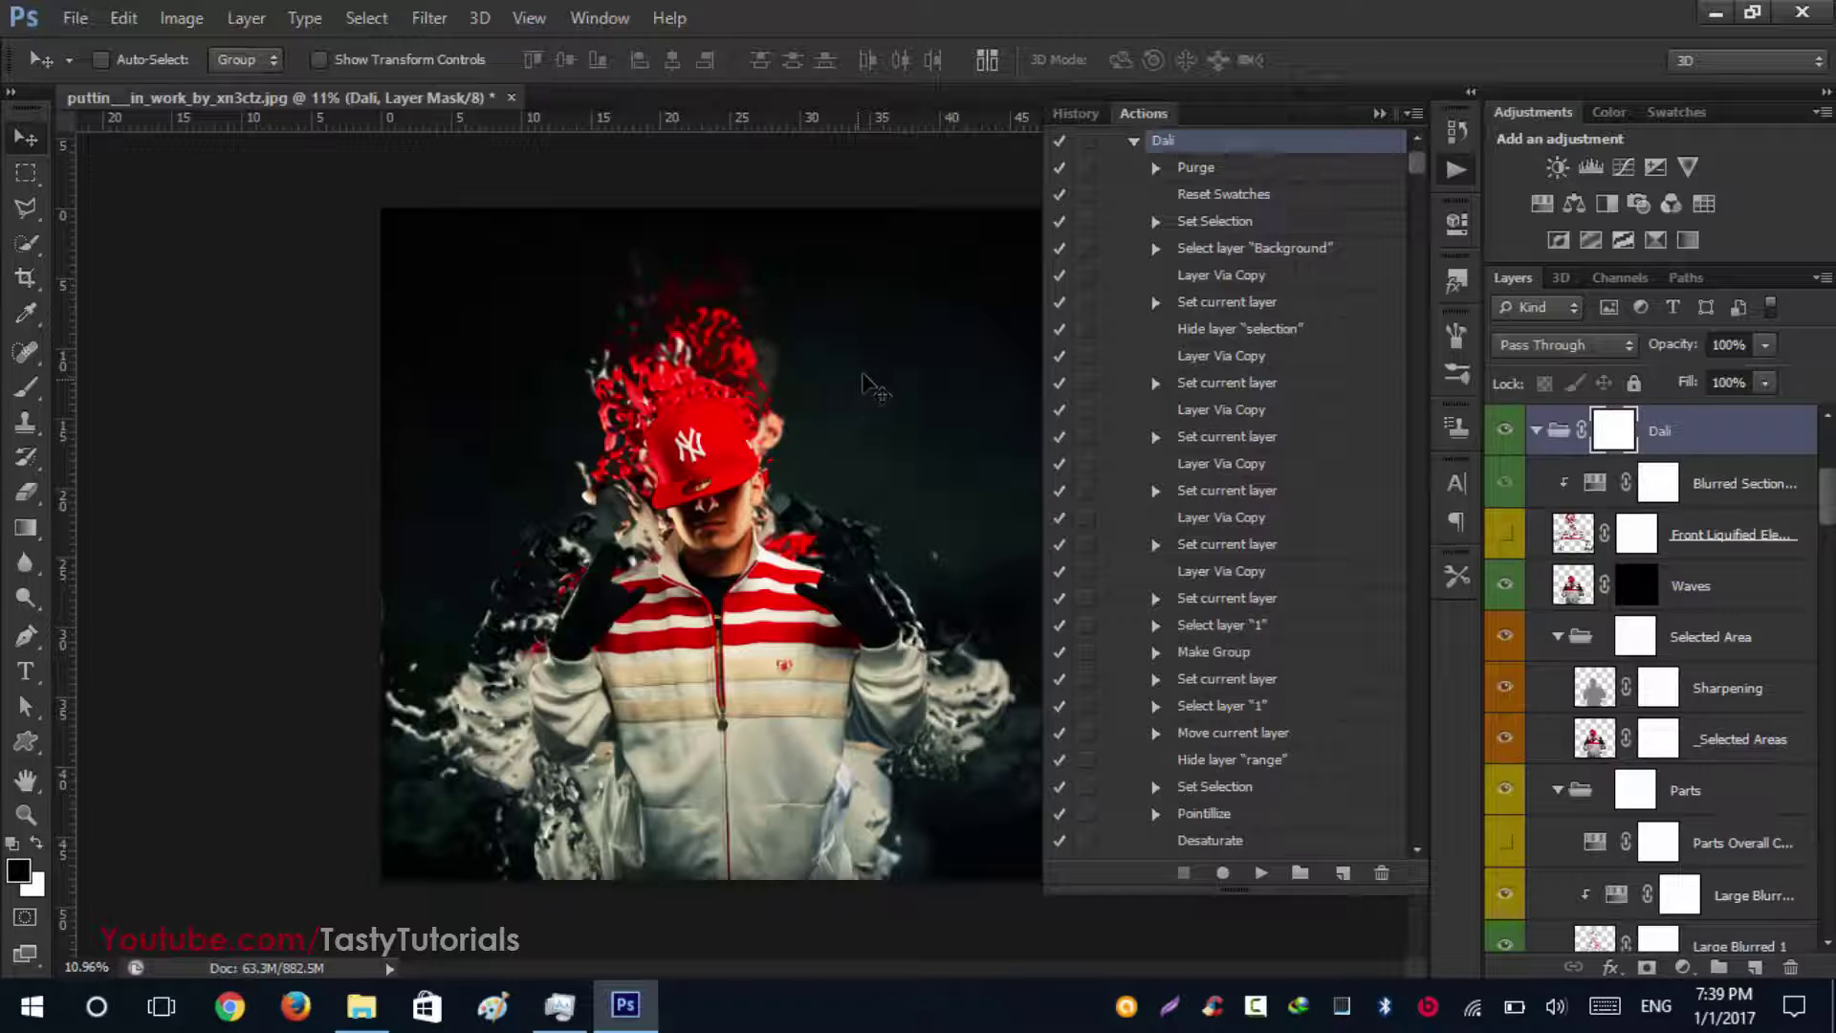
Step: Hide the Actions panel, collapse the Dali layer group and zoom in on the result
click(1376, 115)
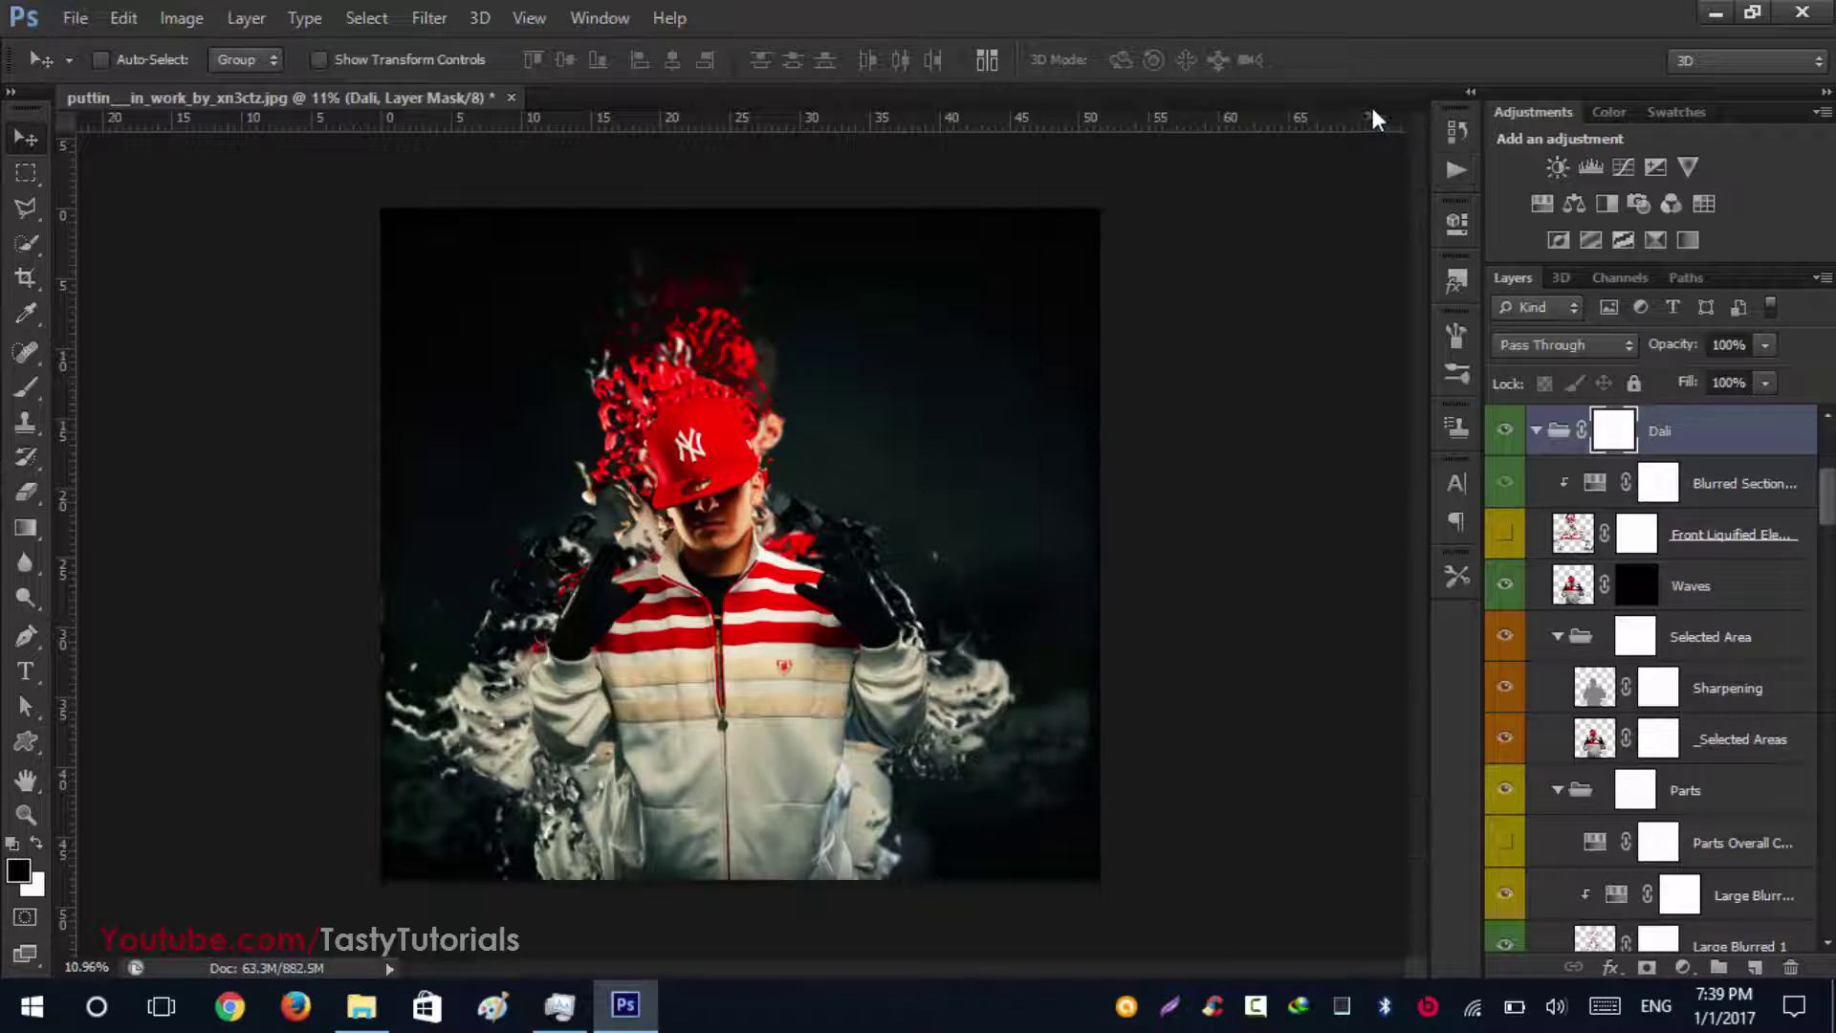
click(1537, 433)
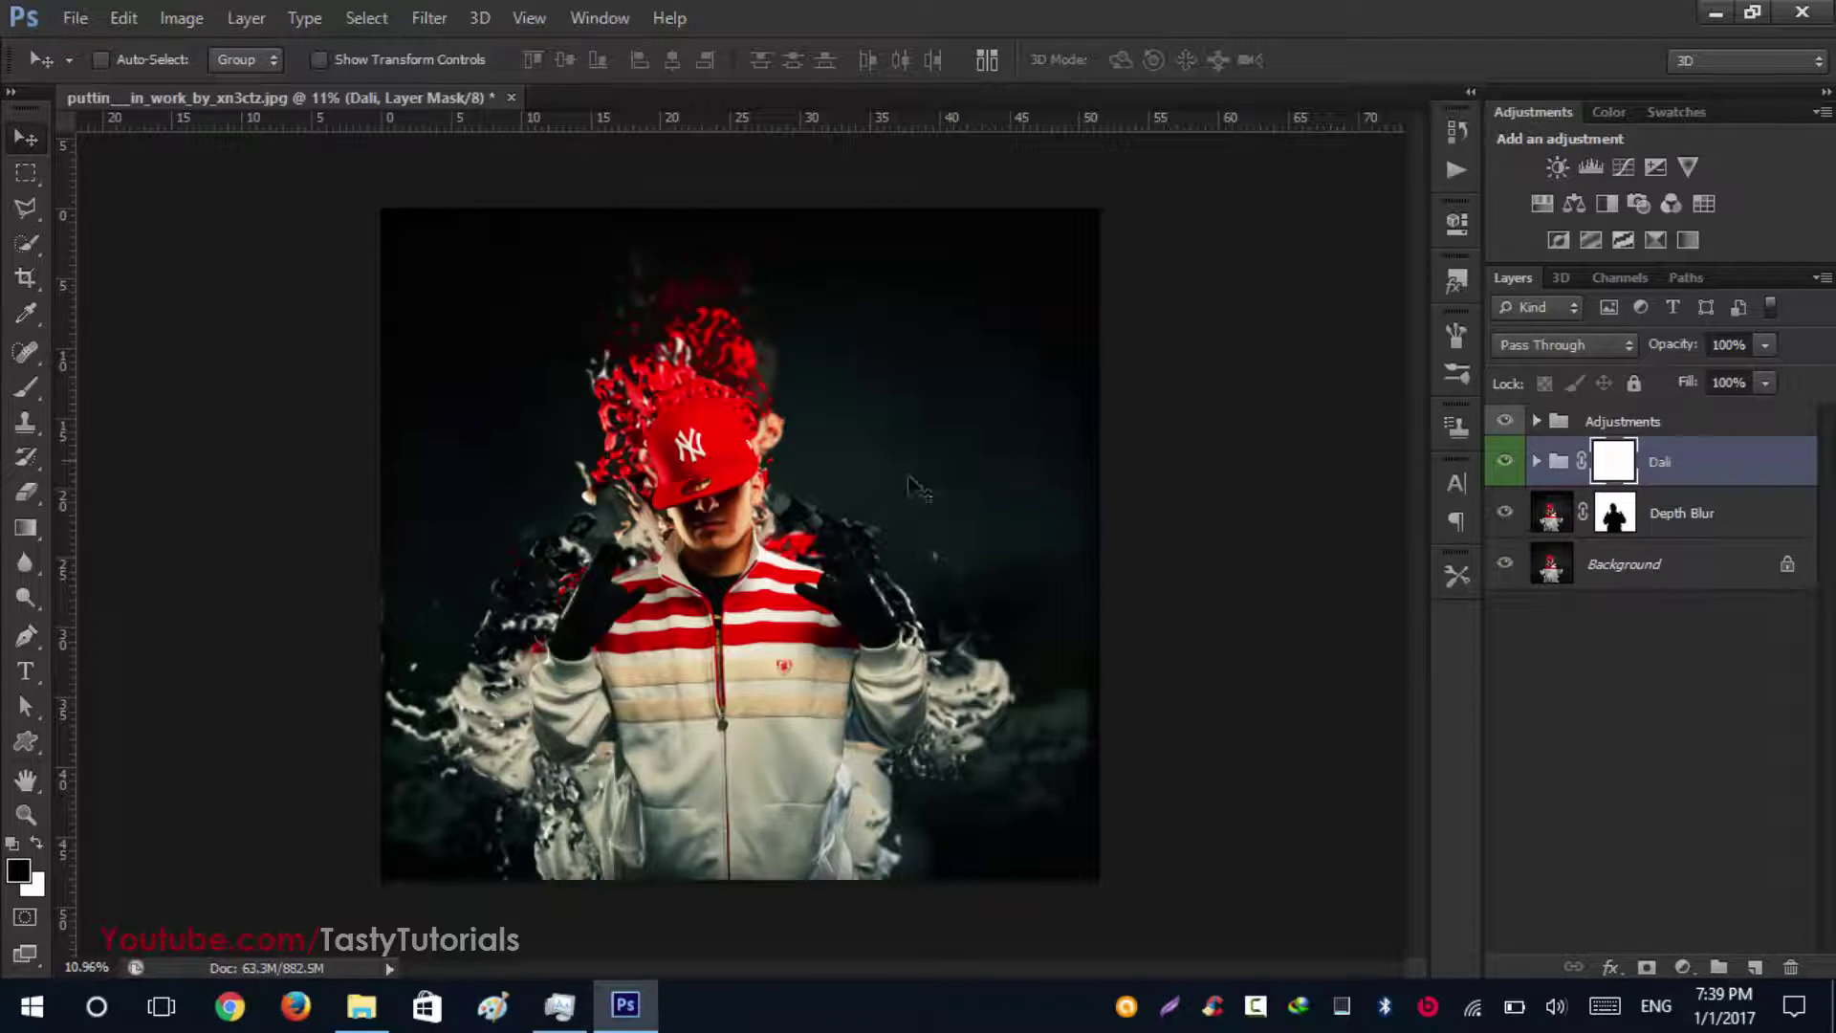
key(ctrl+plus)
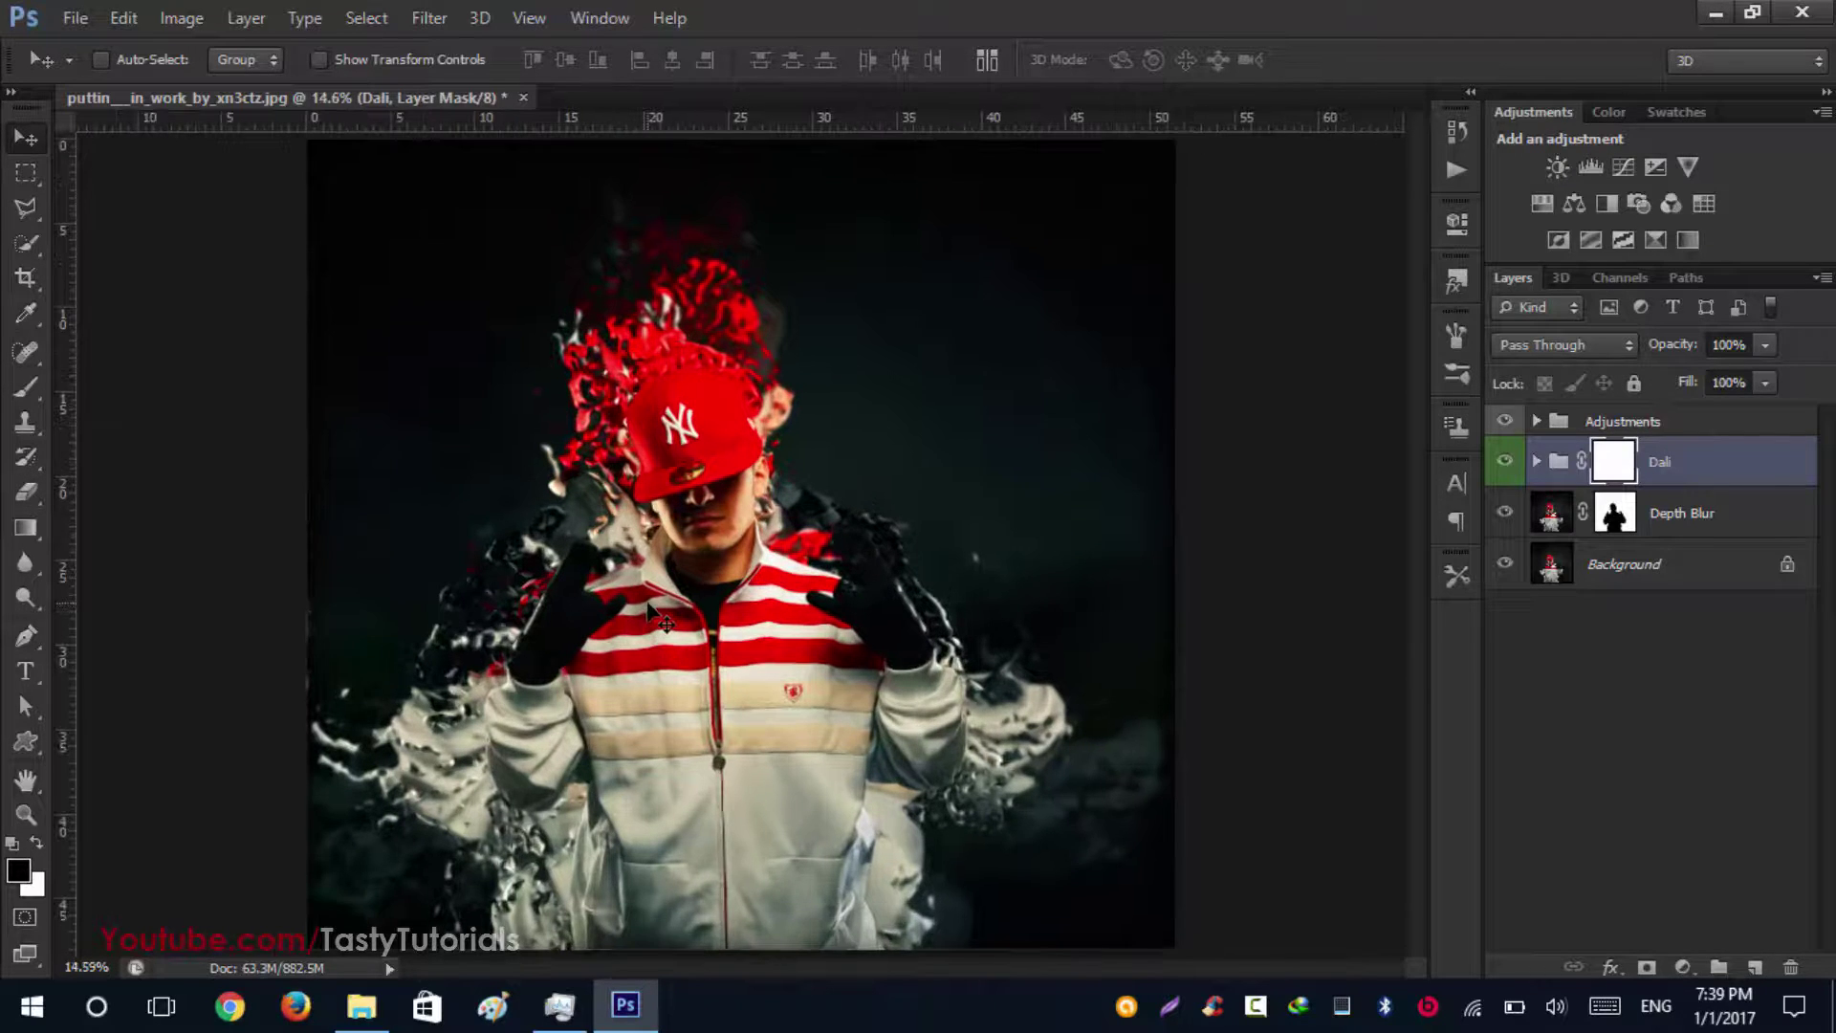
scroll(644, 608, up, 1)
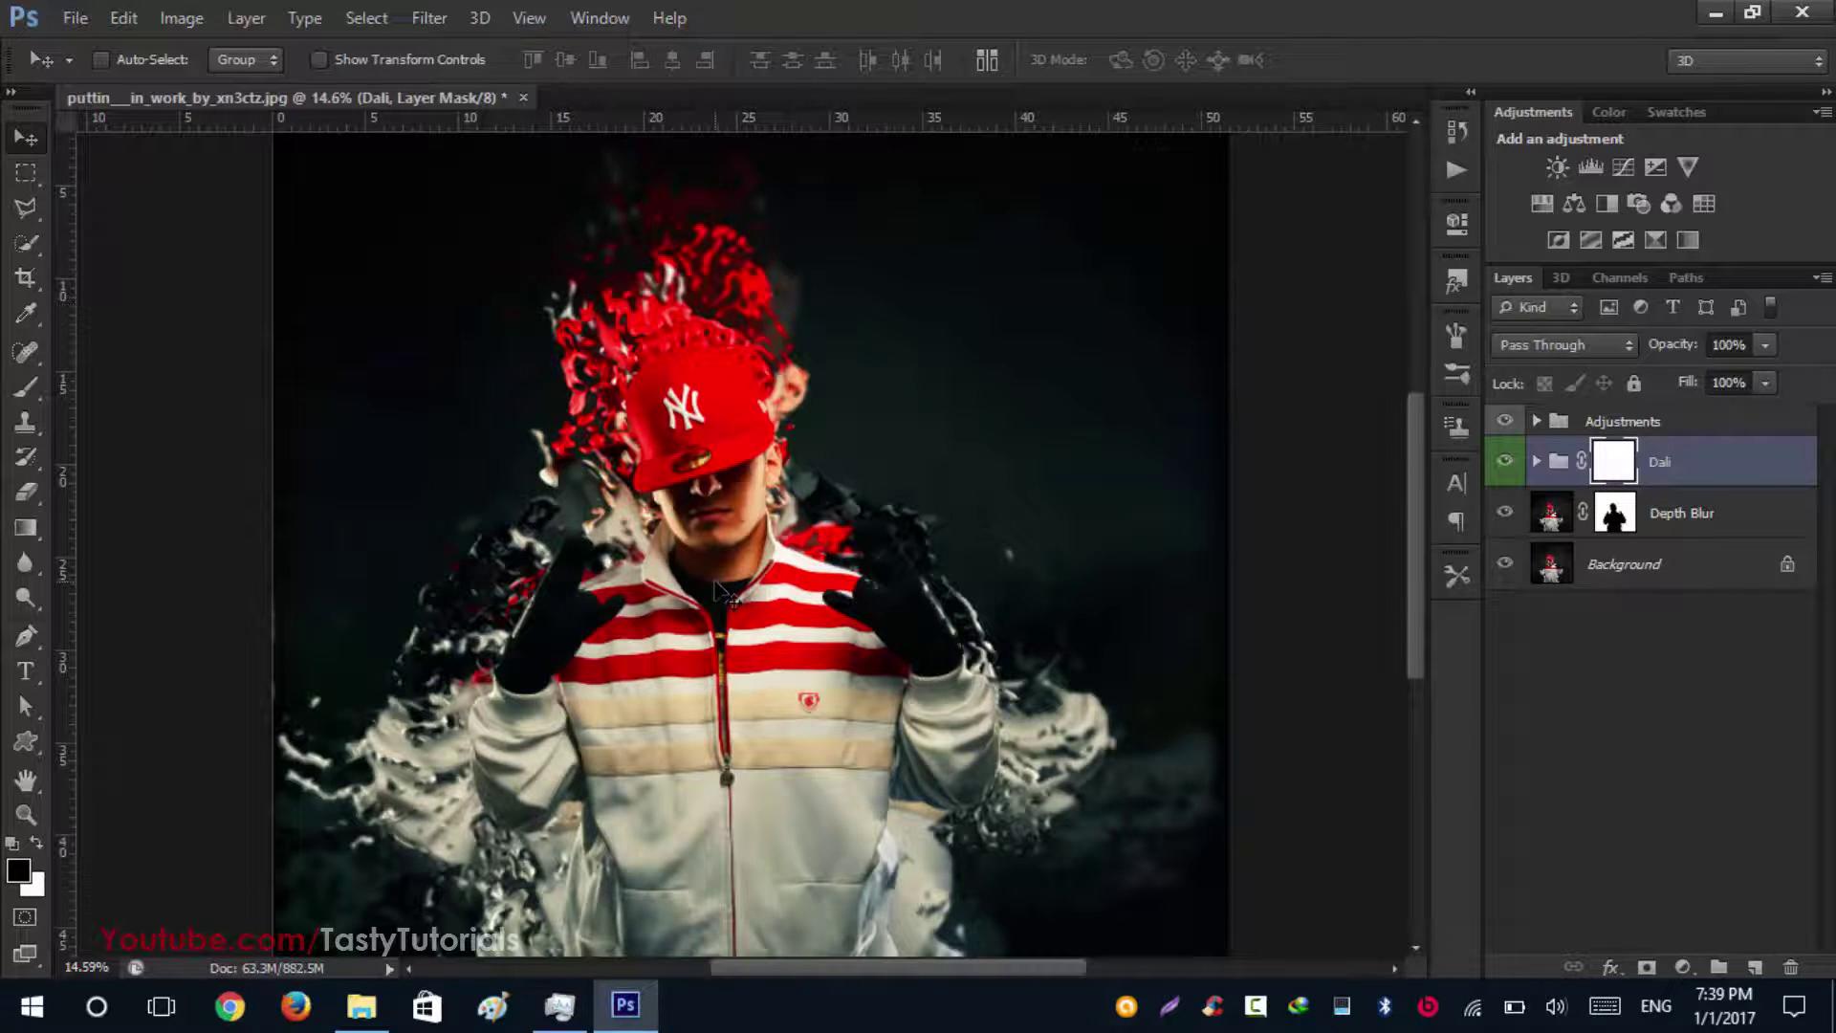
scroll(775, 633, down, 2)
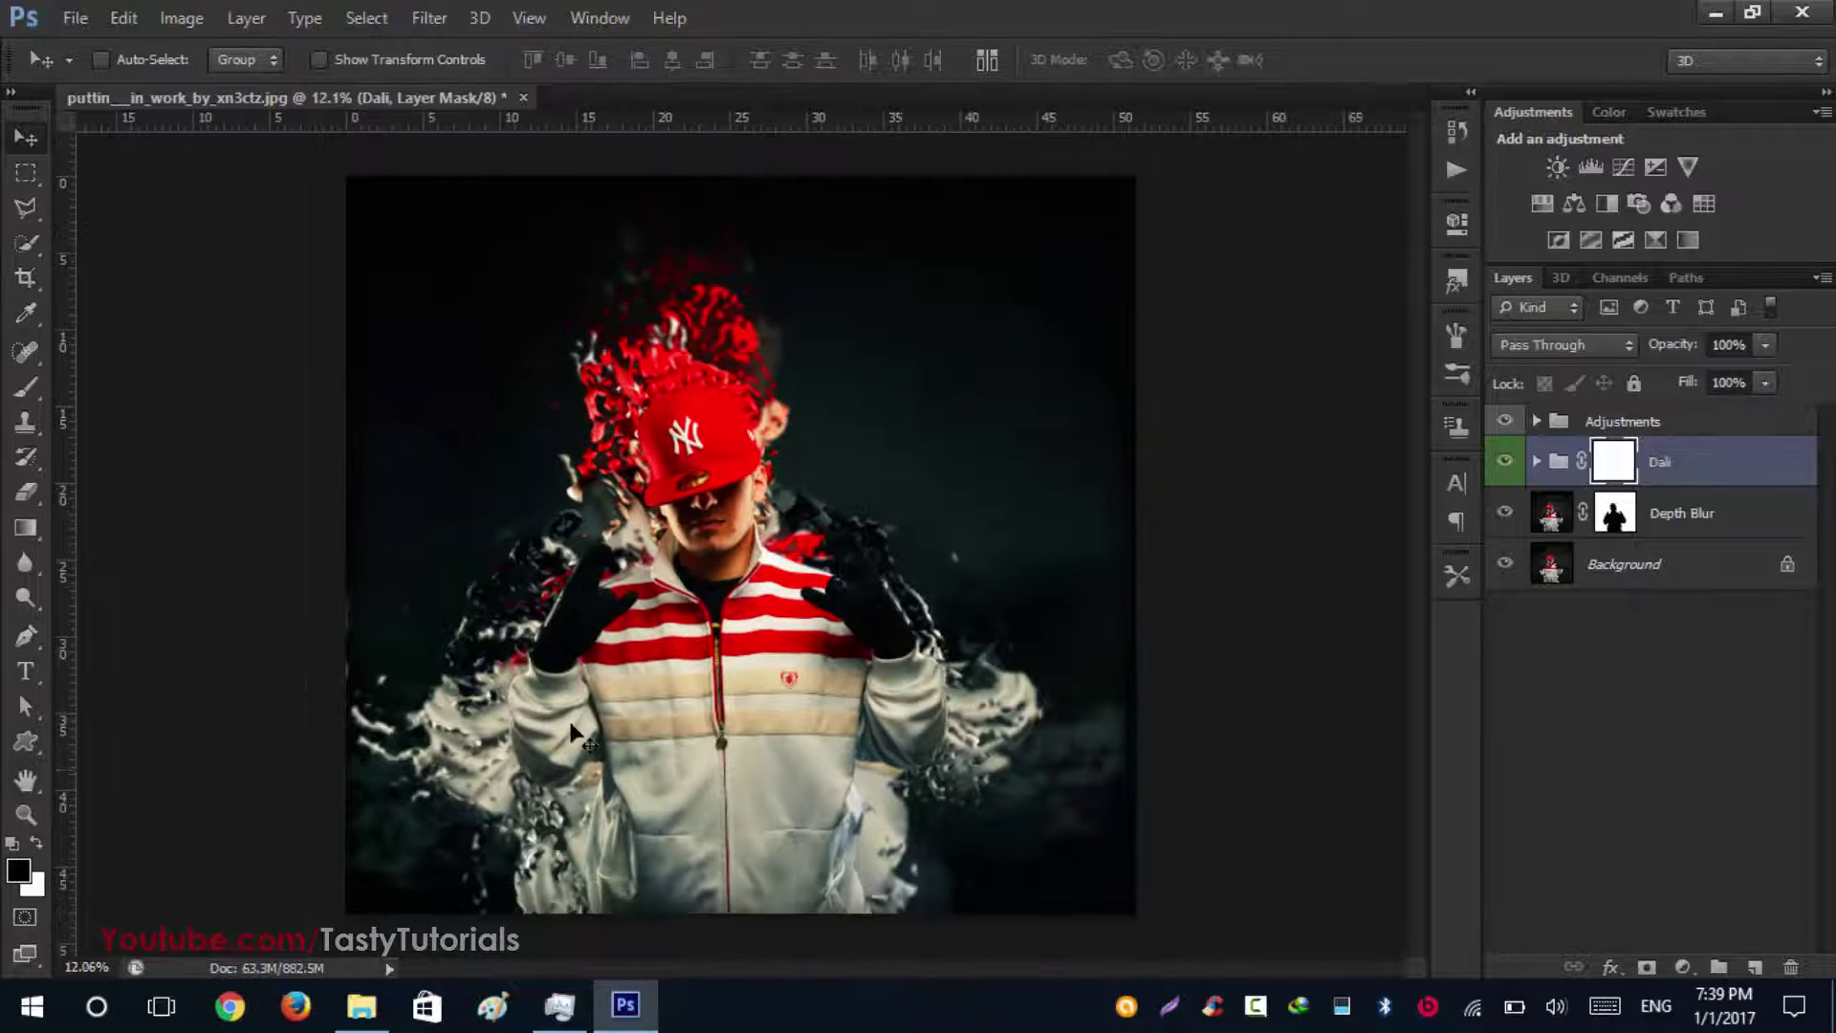
scroll(581, 736, up, 1)
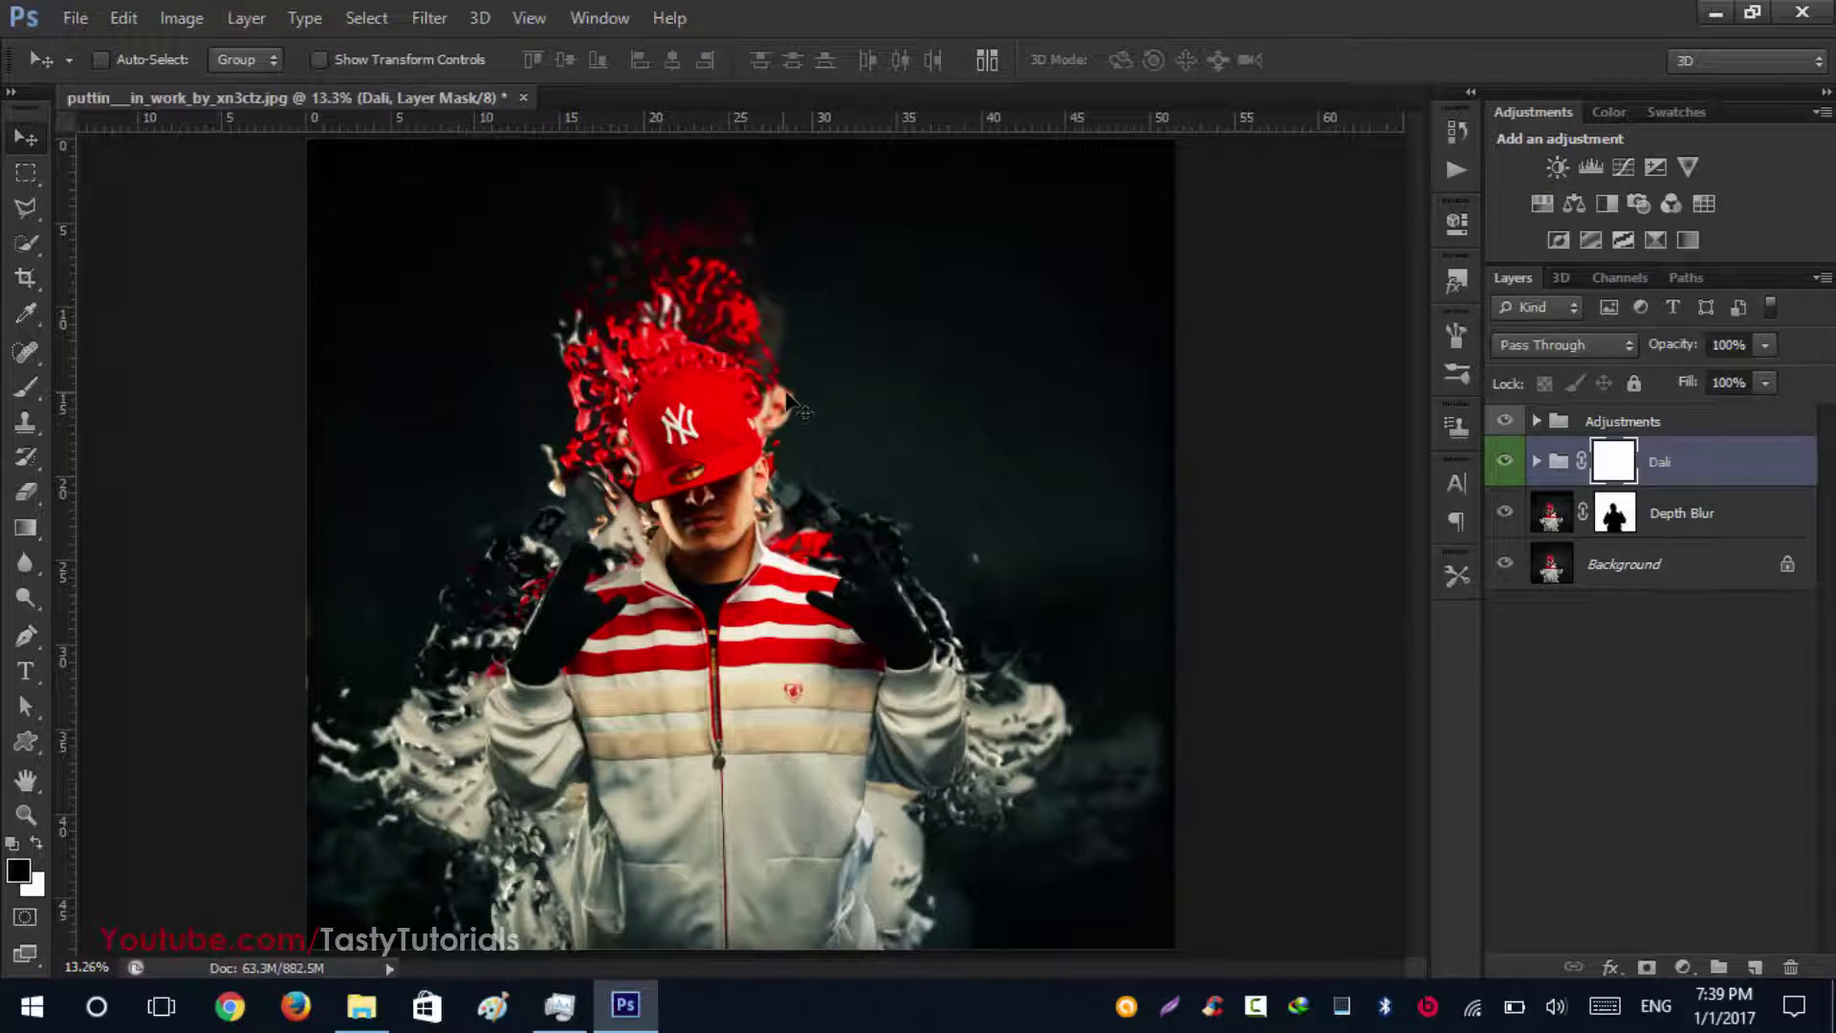
scroll(763, 550, up, 1)
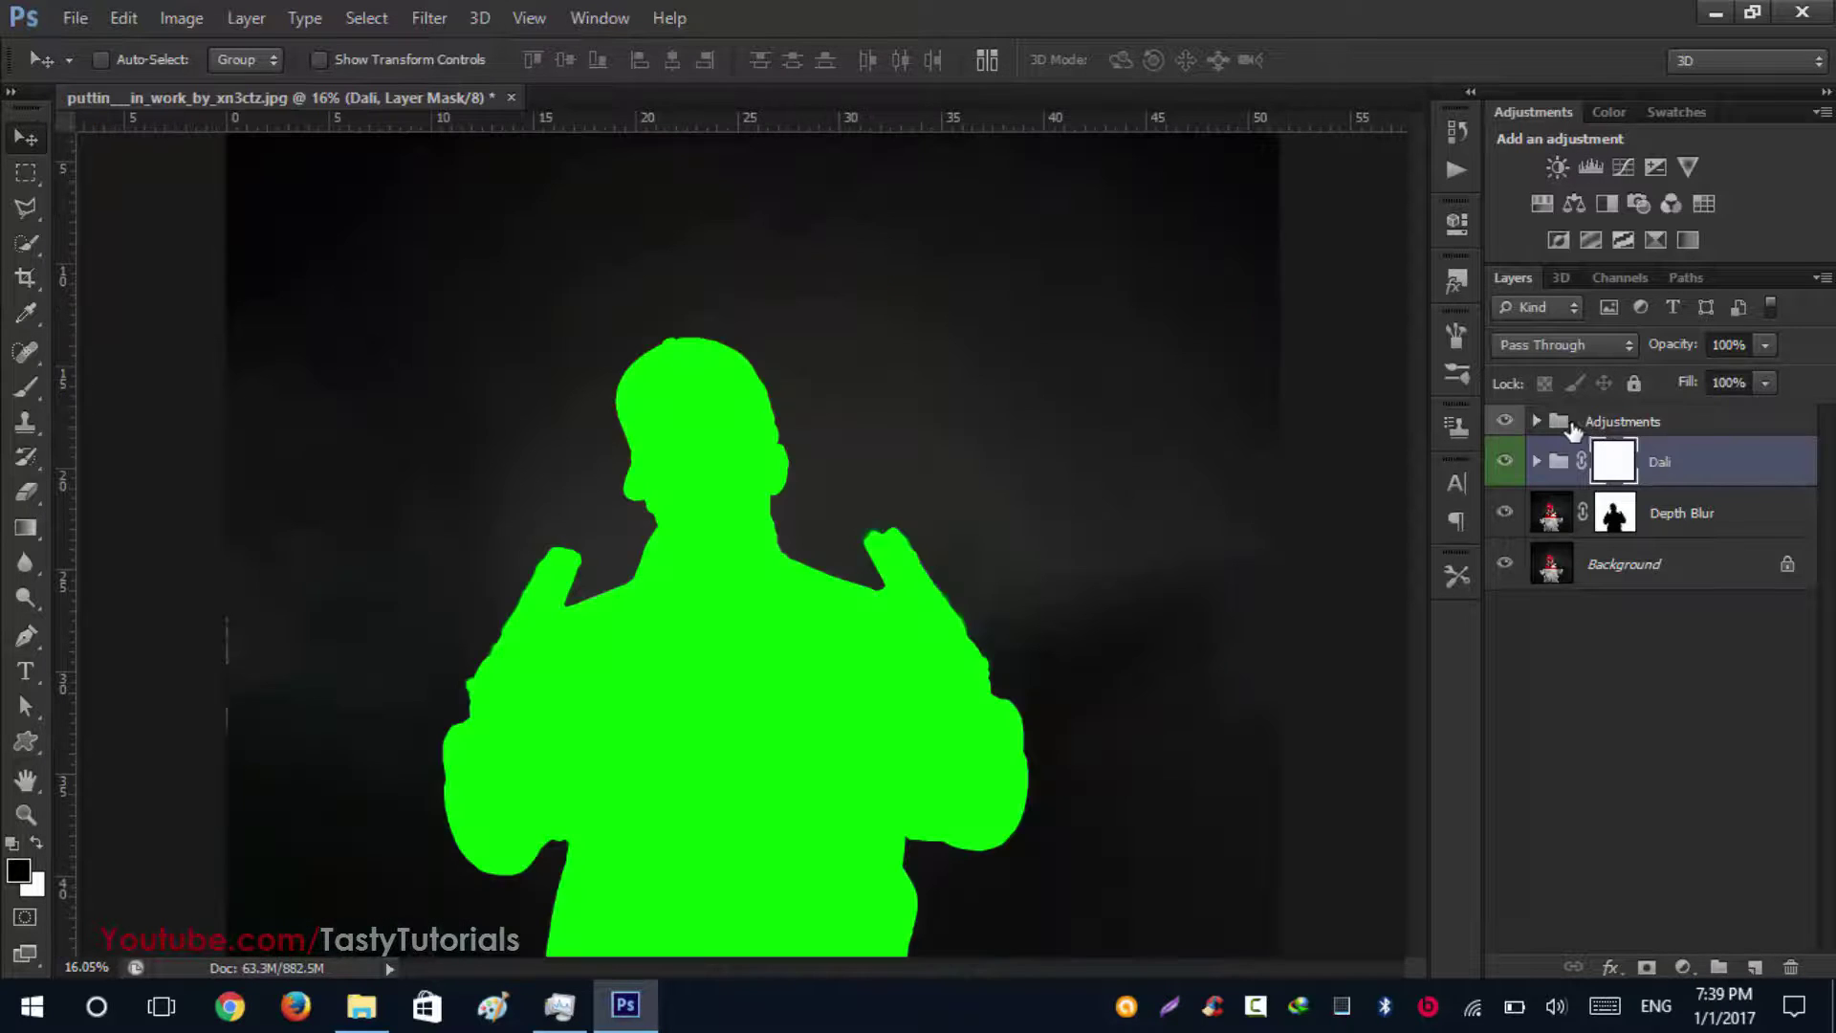
Step: Expand the Adjustments group, select its Darken Edges layer, then collapse the group
click(1616, 421)
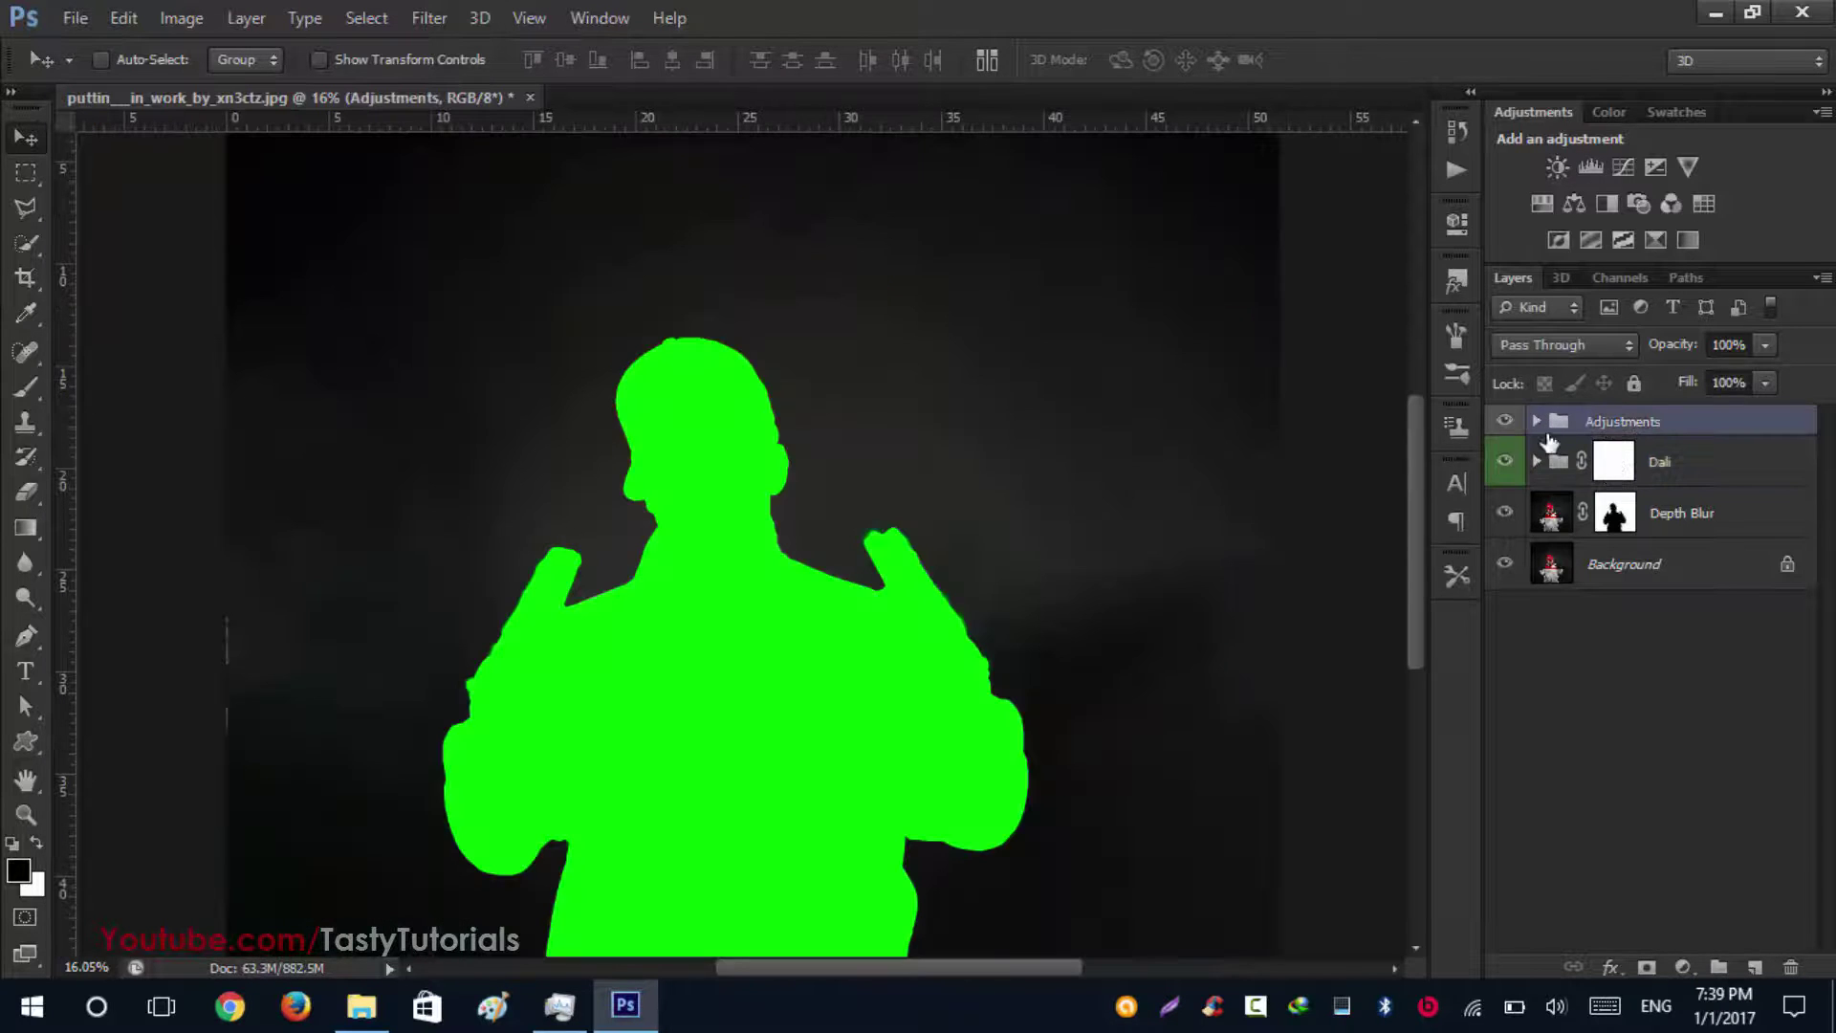
click(1536, 422)
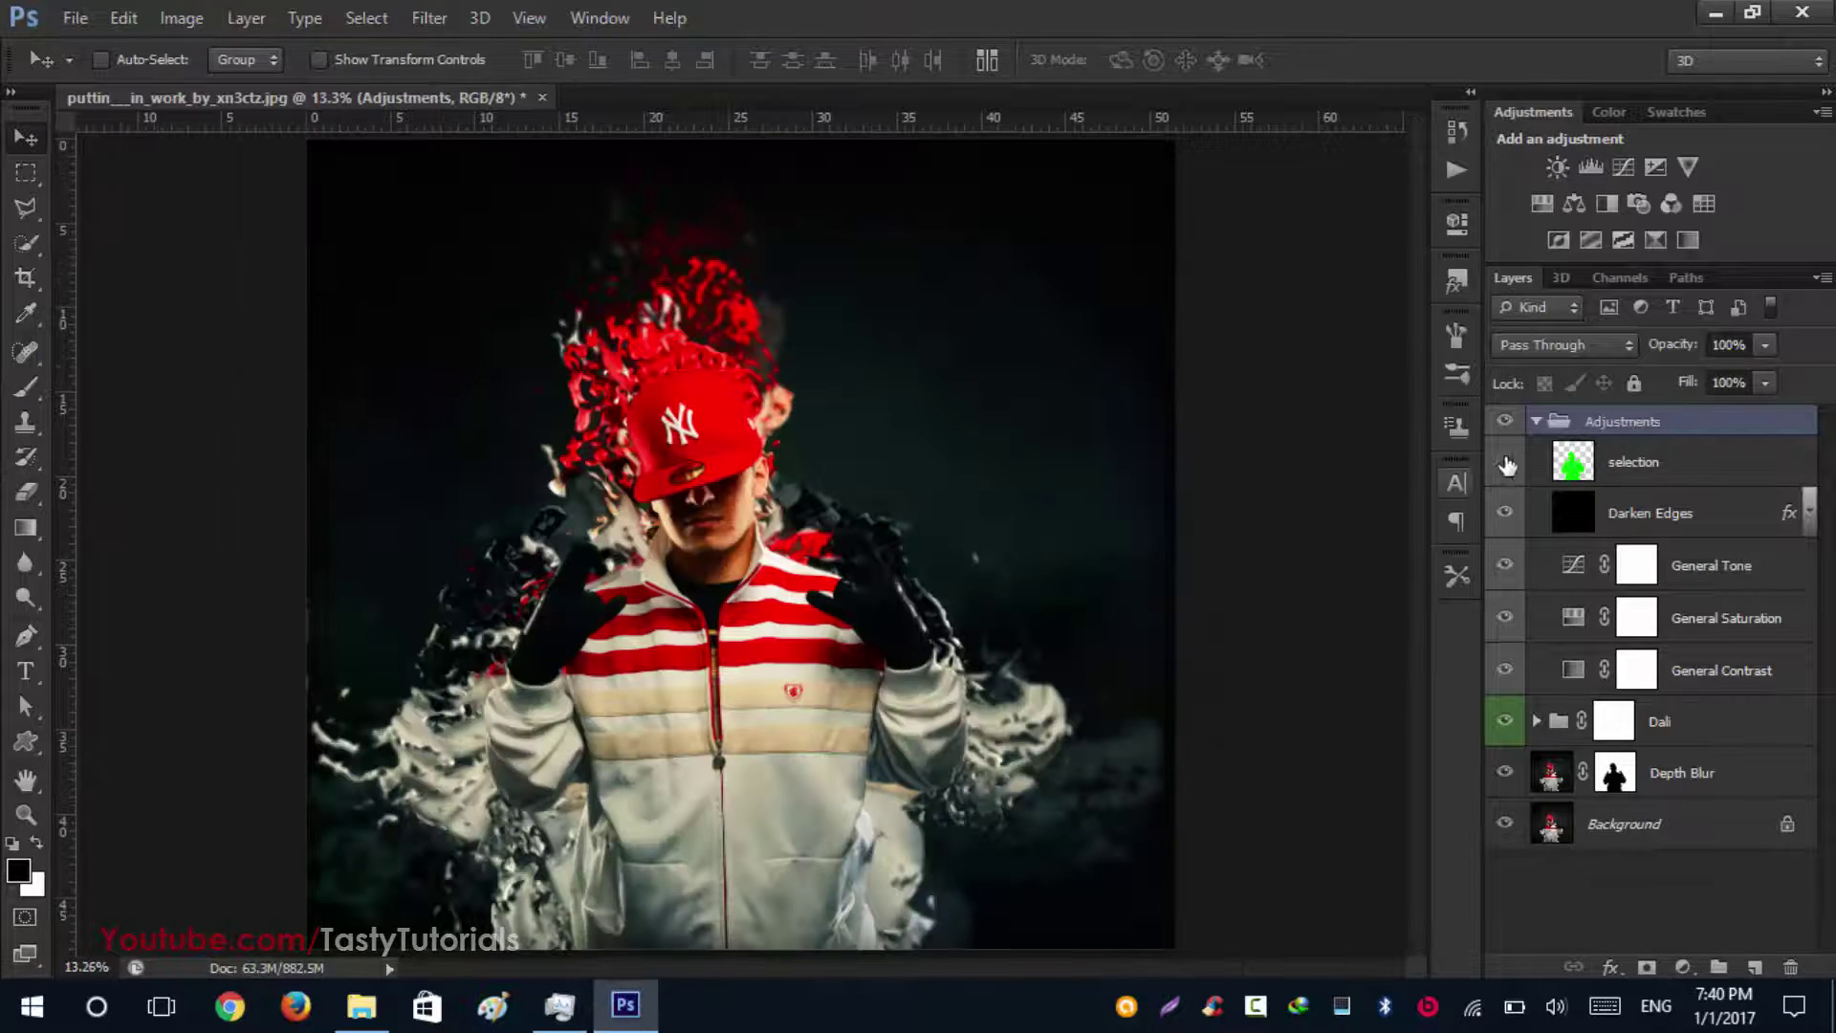
click(1683, 515)
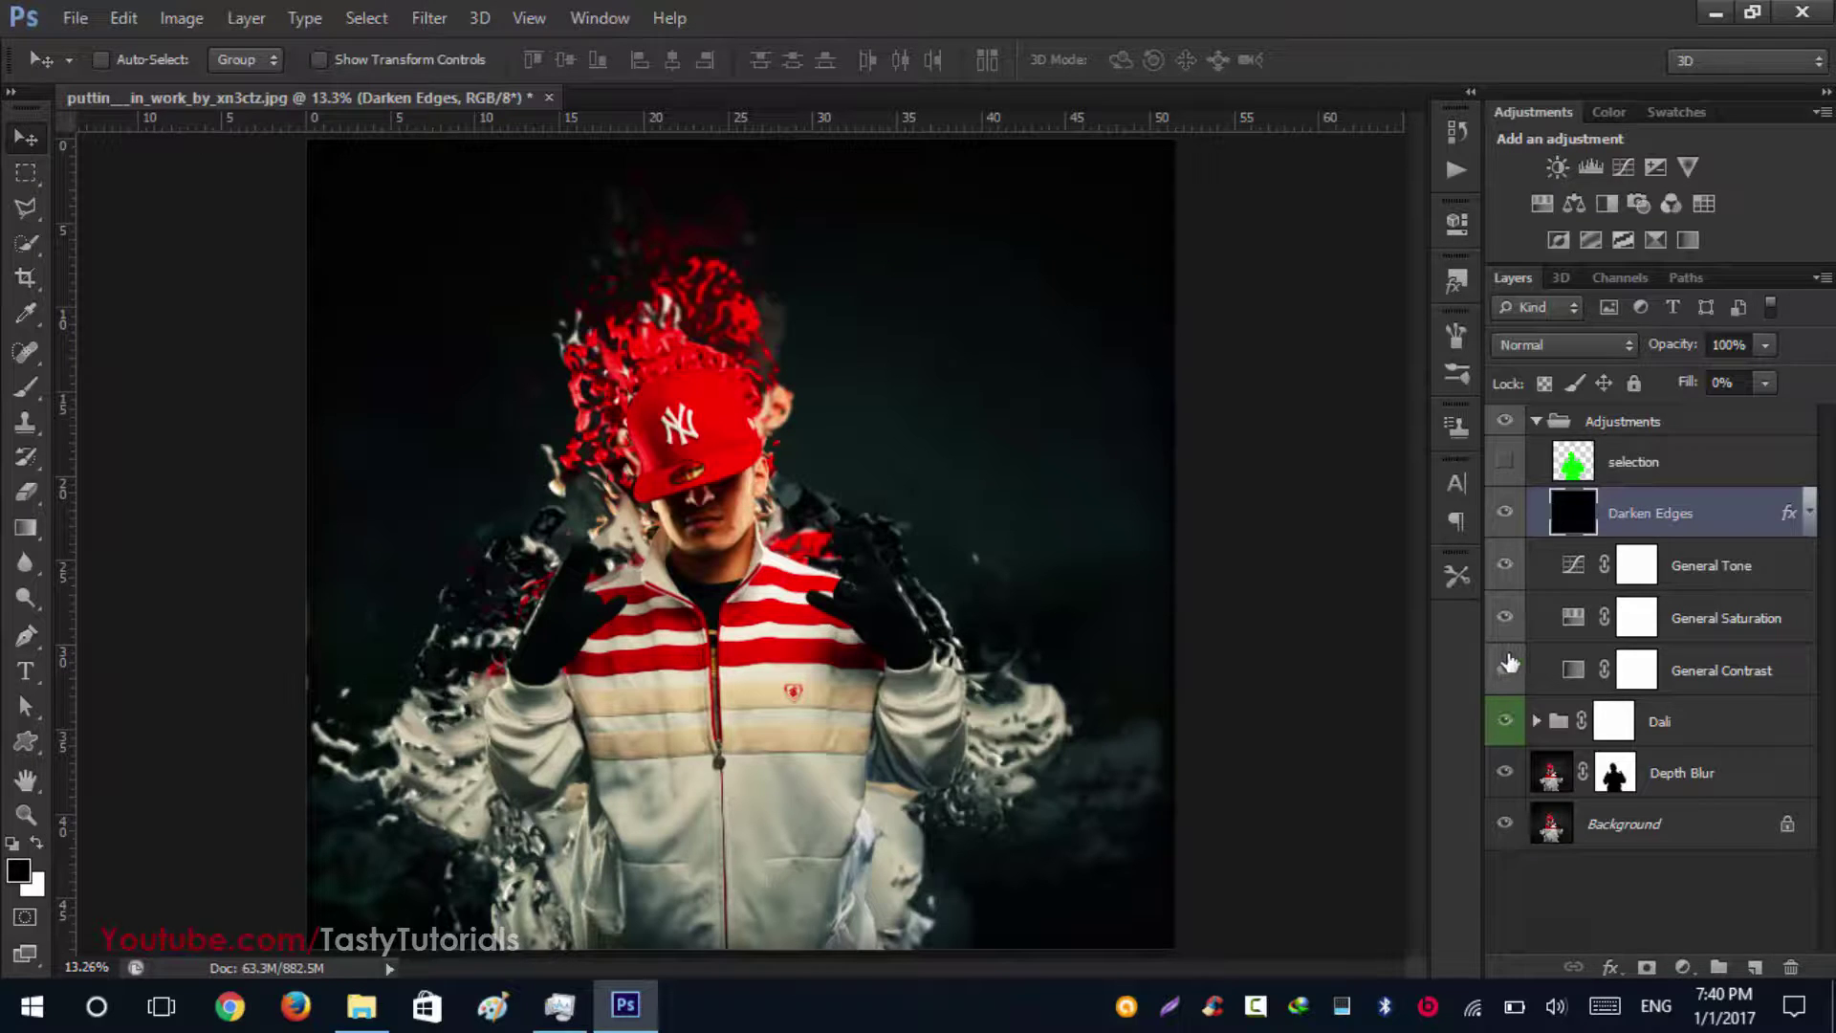
click(1536, 421)
click(1610, 656)
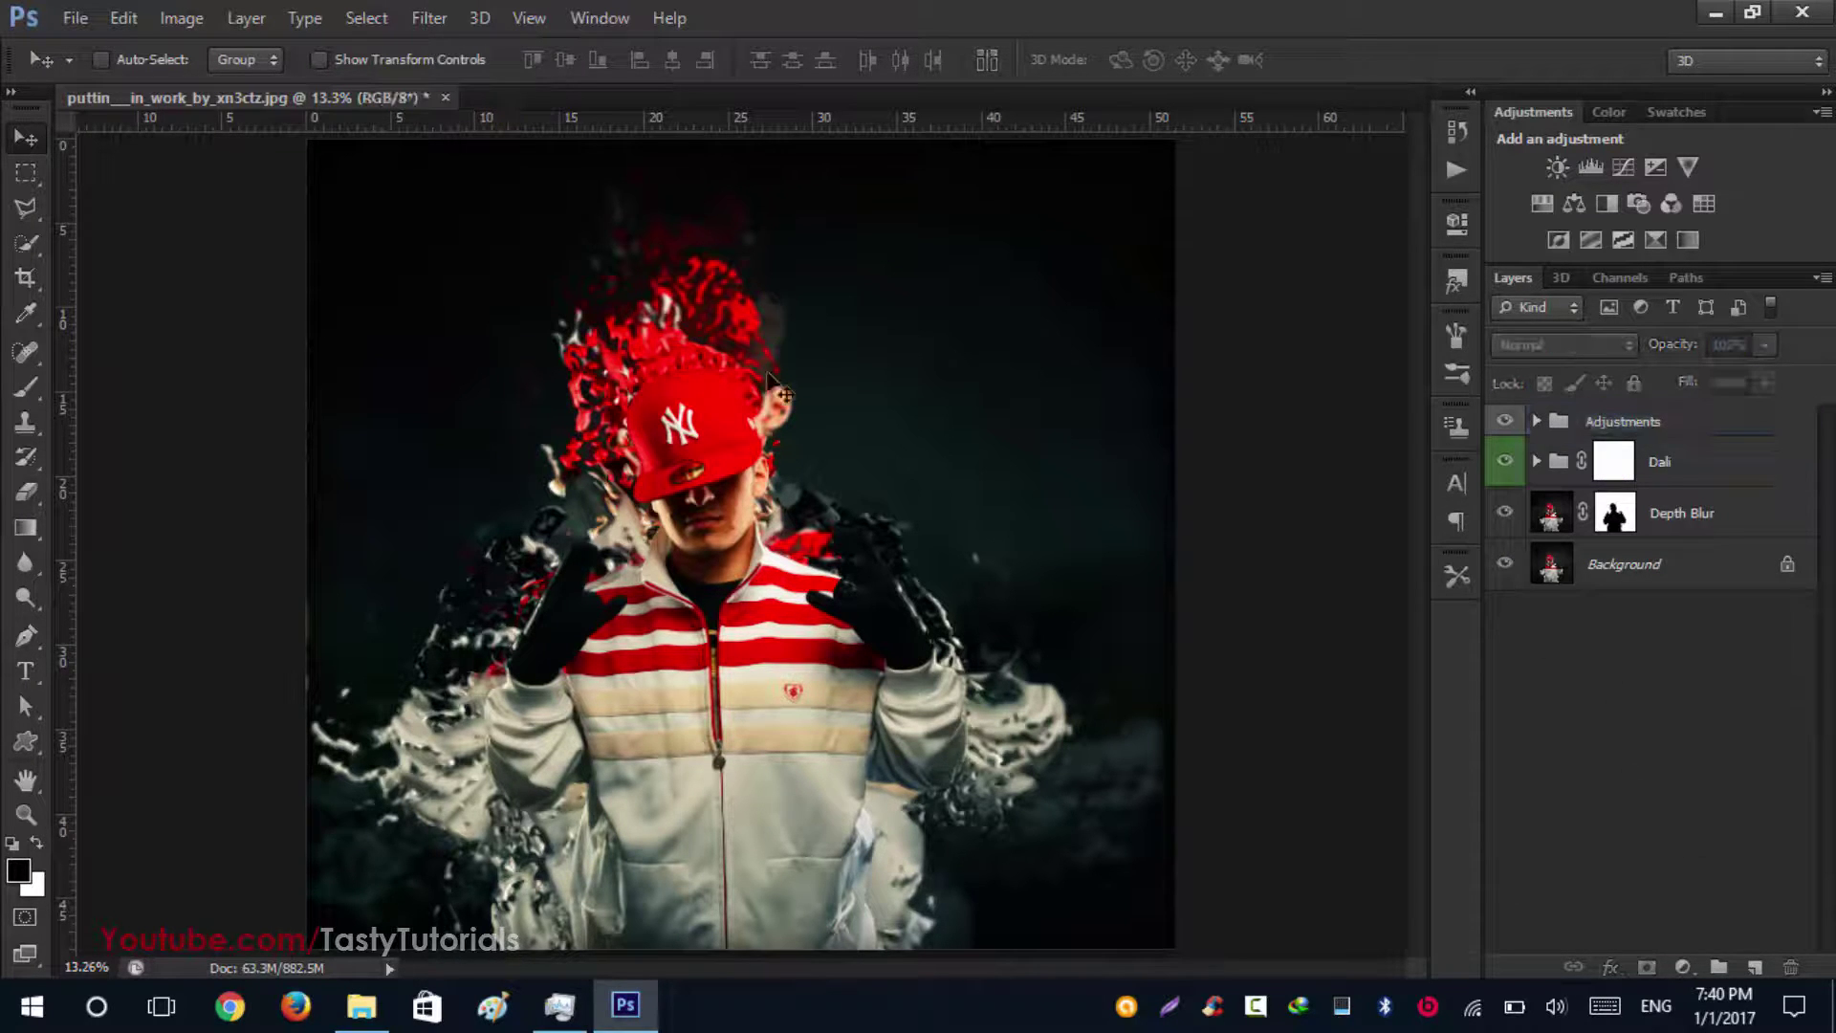